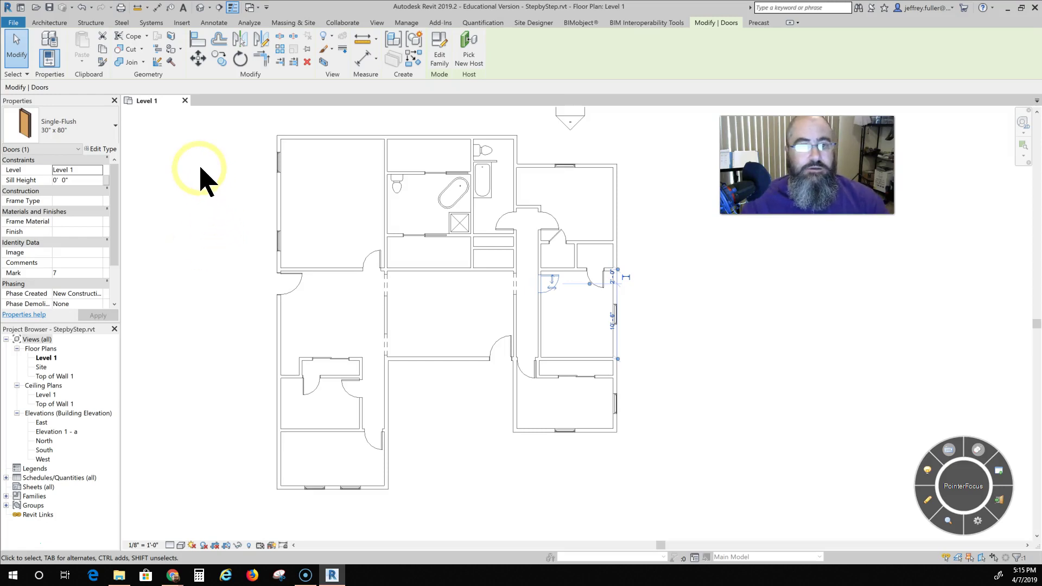
Start a new floor and duplicate the Generic - 12" floor type as "8" polished Concrete"
left_click(50, 22)
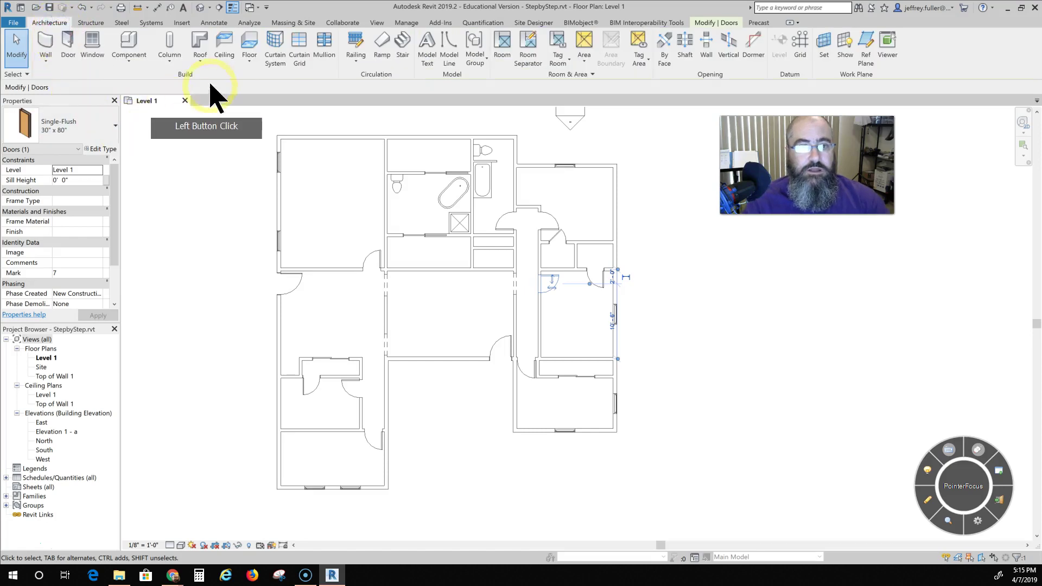
left_click(249, 49)
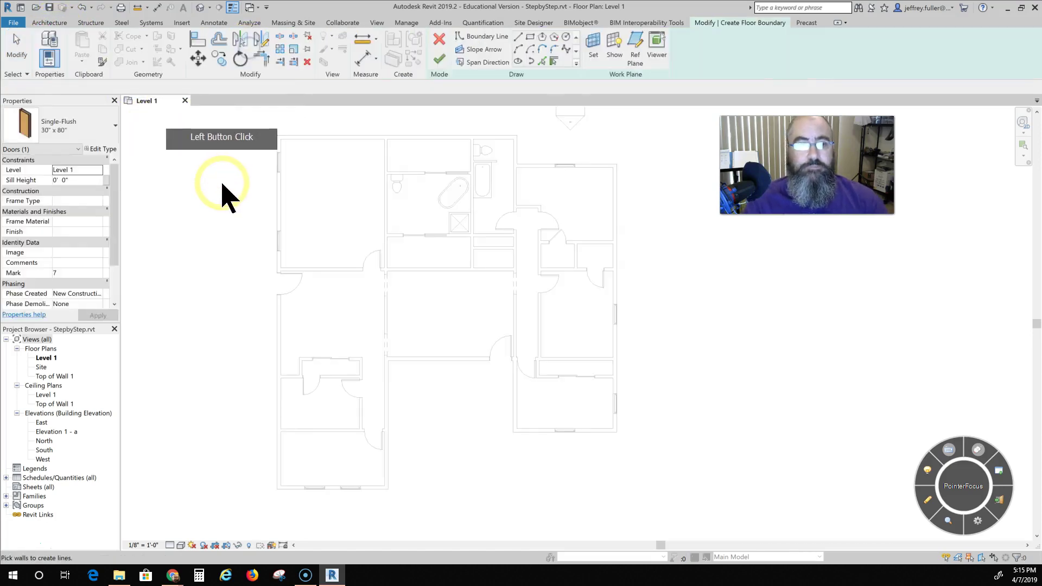
left_click(109, 126)
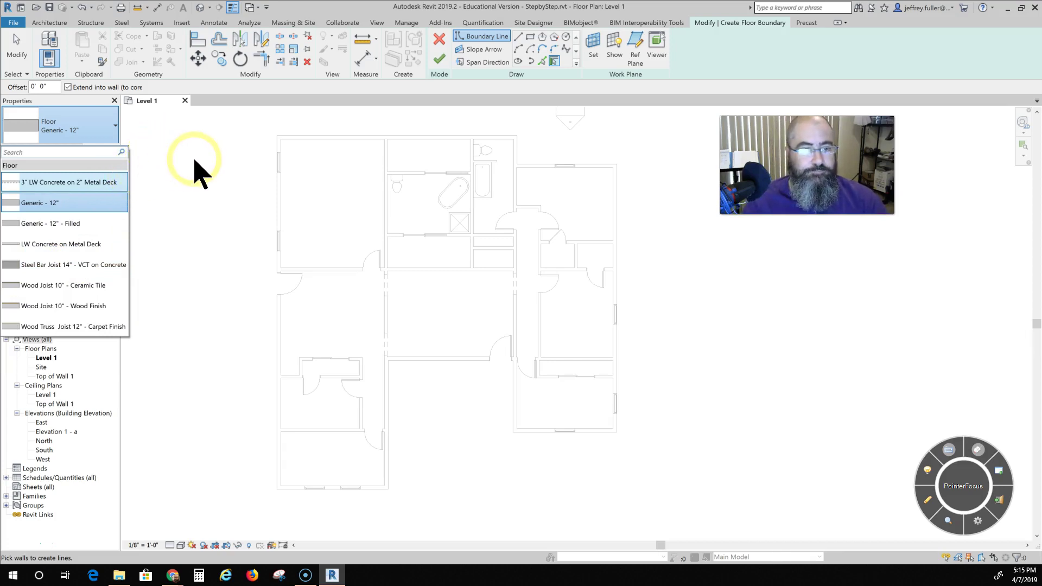
left_click(100, 127)
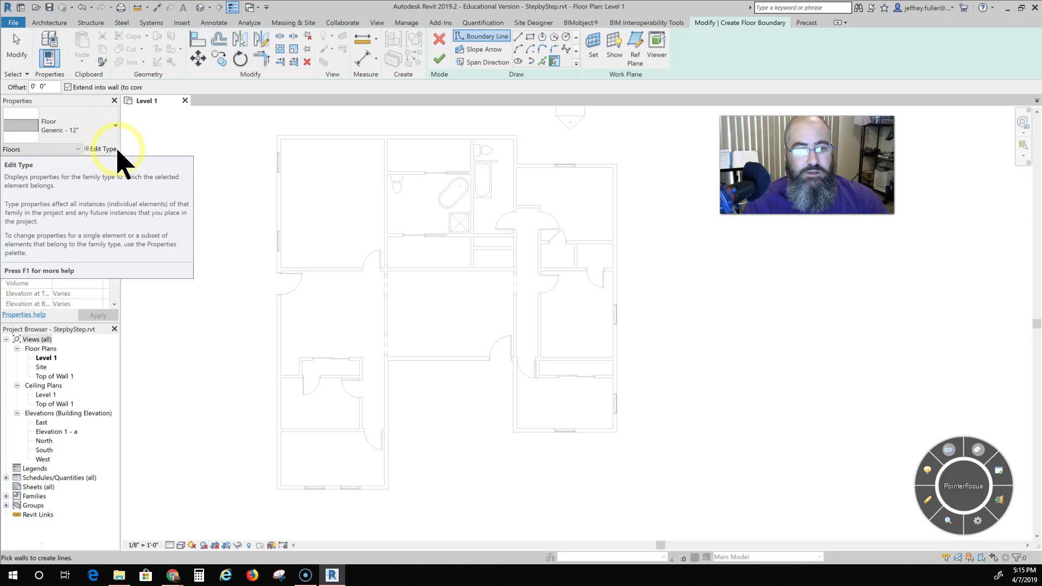
left_click(108, 152)
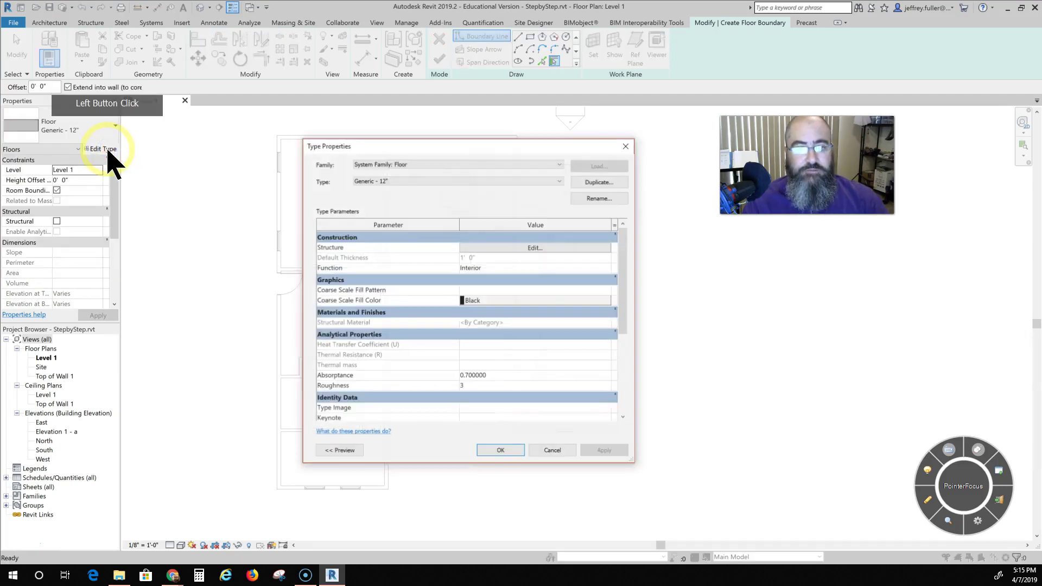
left_click(588, 183)
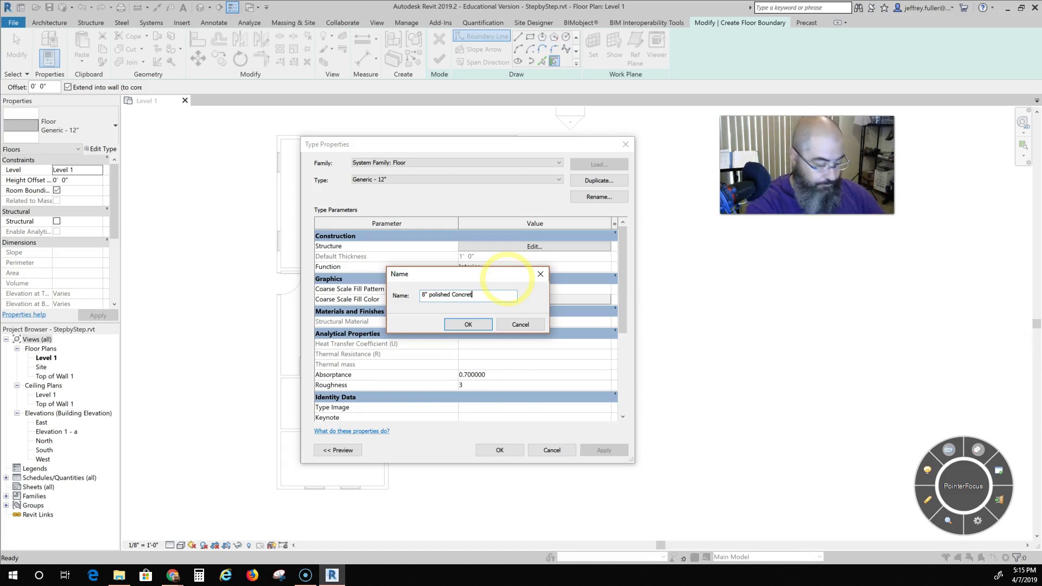
left_click(466, 324)
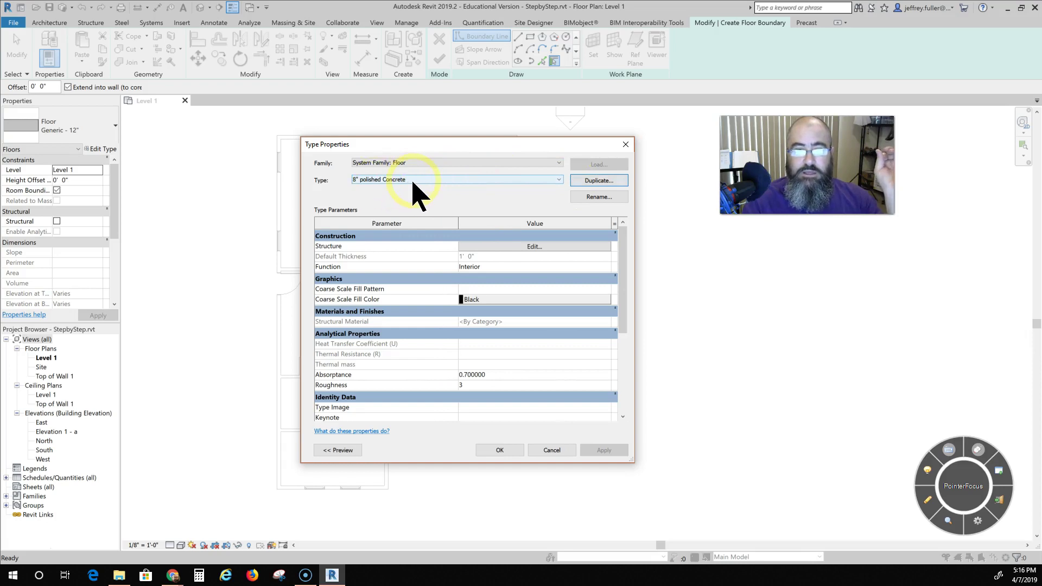
Assign Concrete, Cast-in-Place gray as the material of the structure layer in the new floor type's assembly
left_click(518, 248)
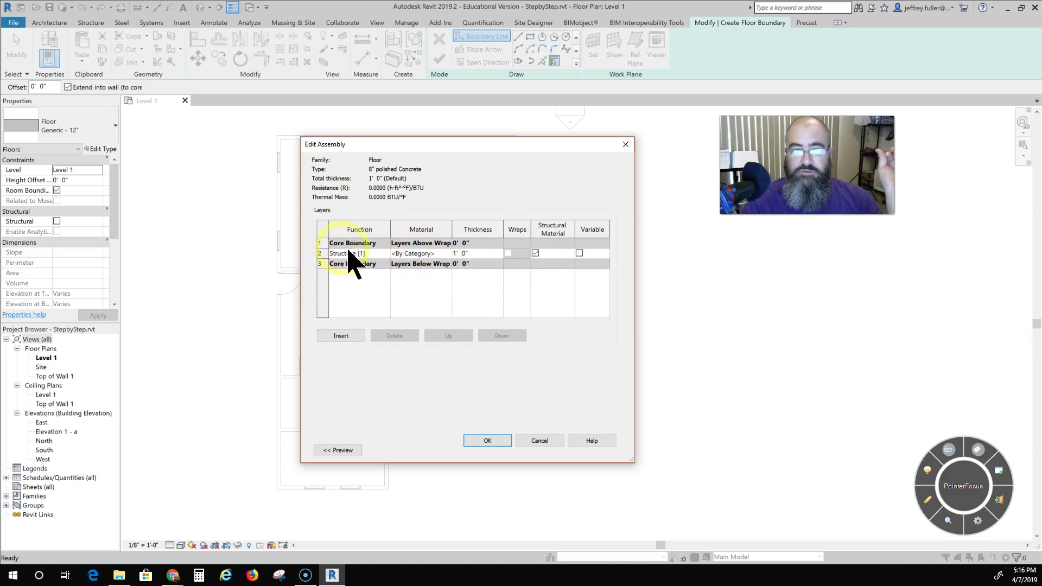
left_click(446, 254)
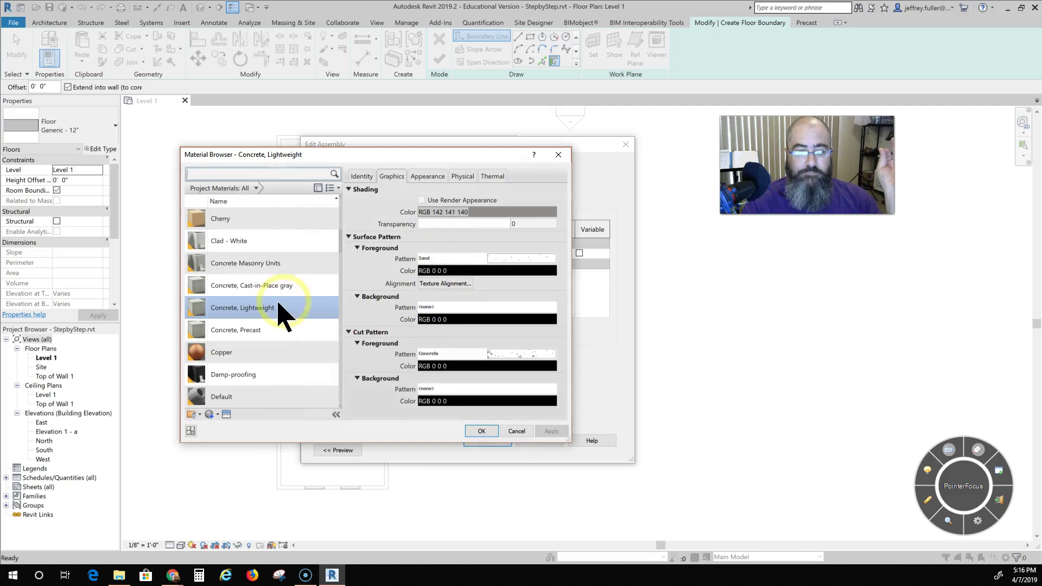
left_click(236, 284)
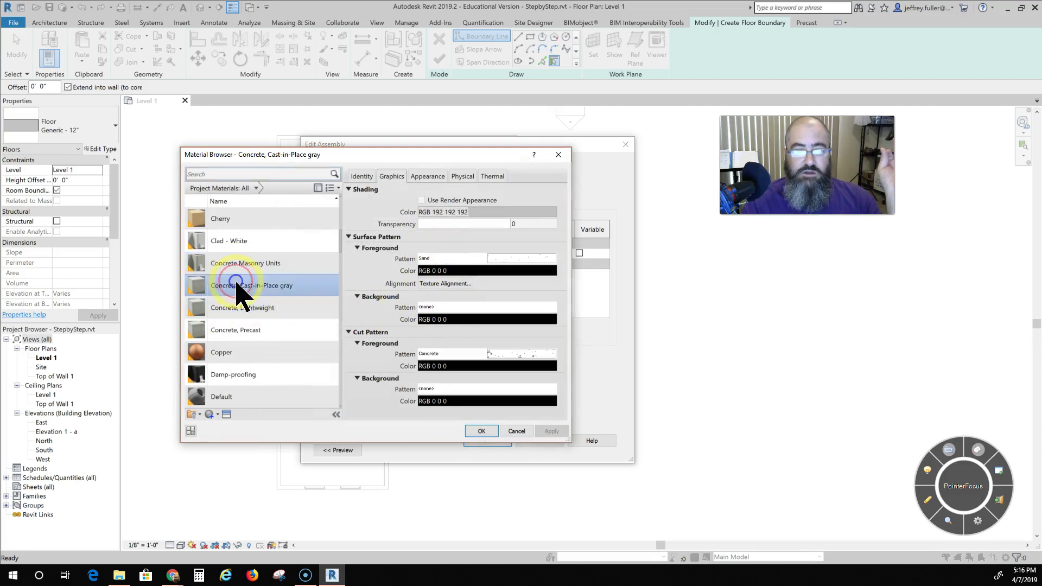
left_click(482, 432)
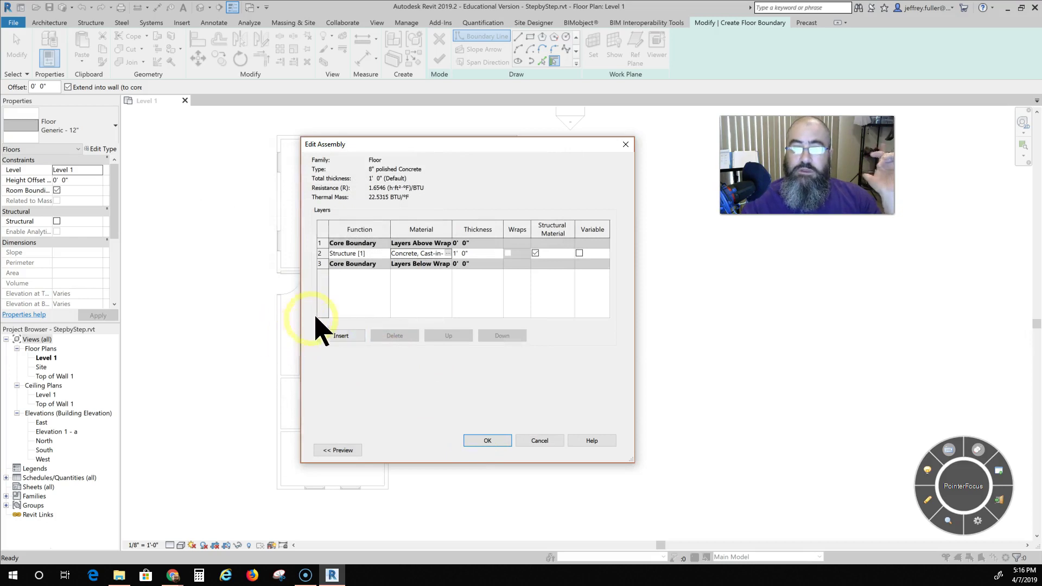
left_click(476, 308)
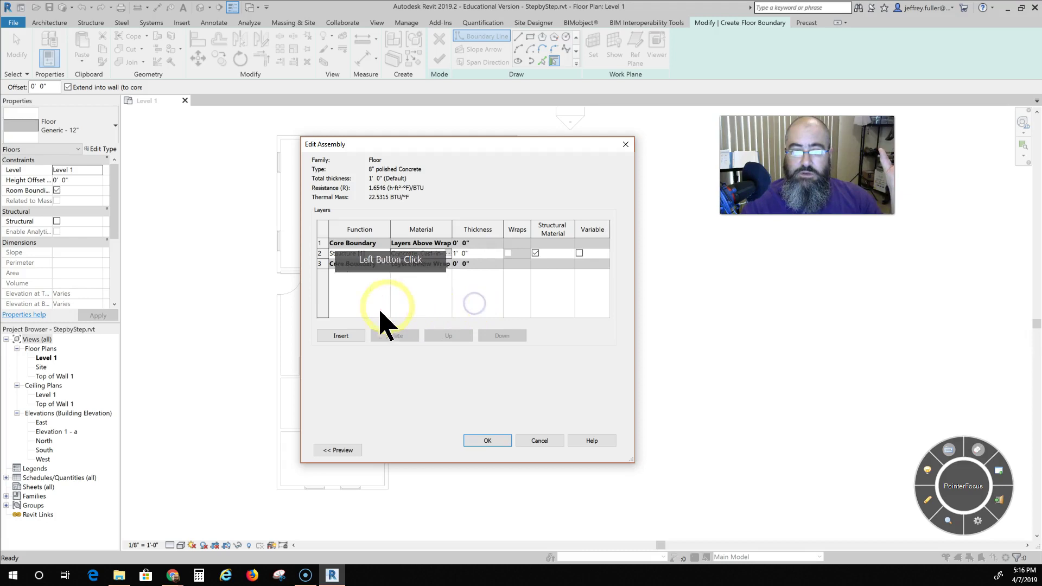
Insert a layer above the upper core boundary of the floor assembly and set its function to Finish 1 [4]
left_click(339, 336)
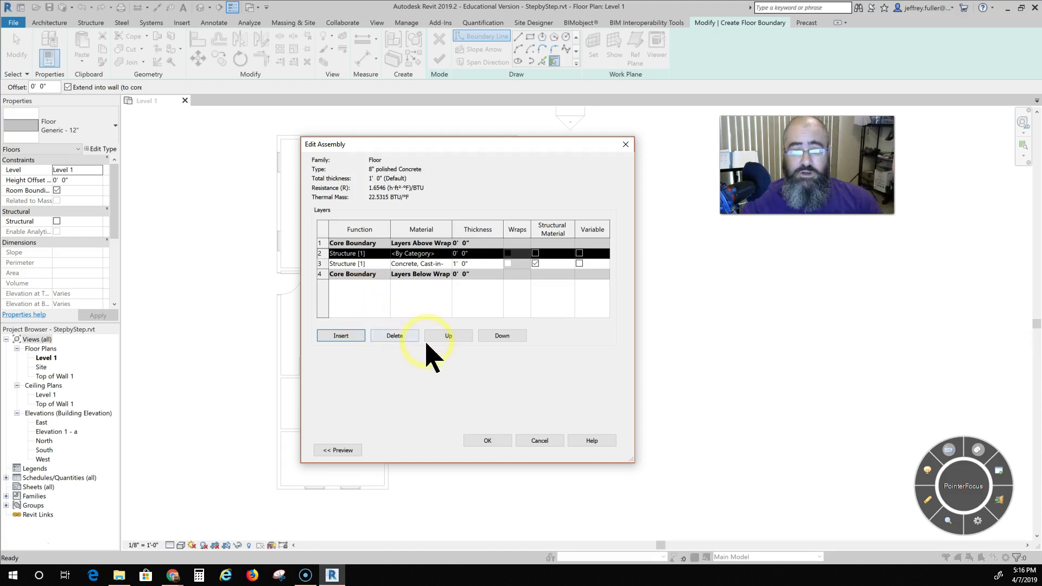
left_click(446, 336)
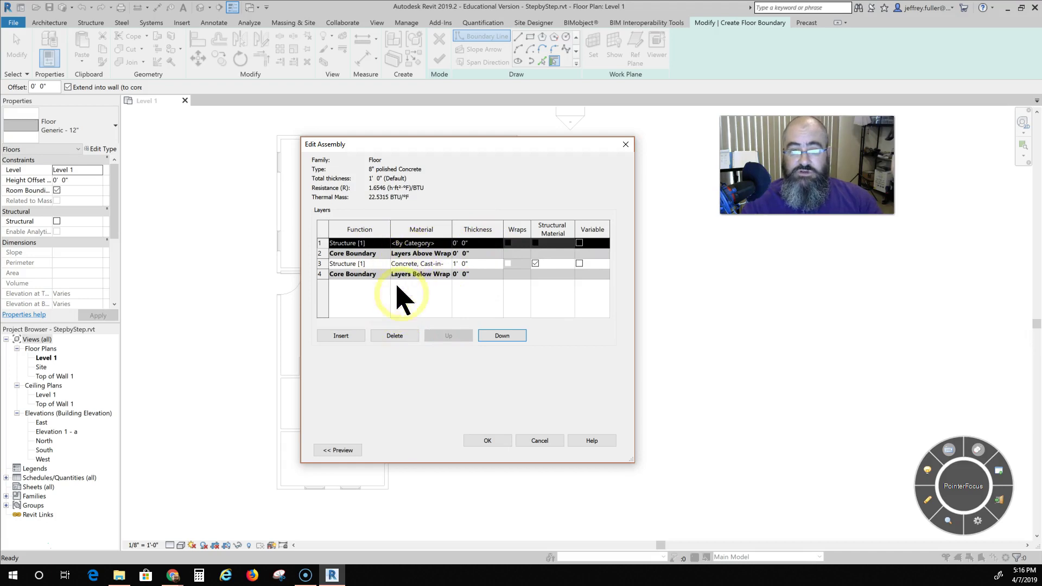
left_click(374, 243)
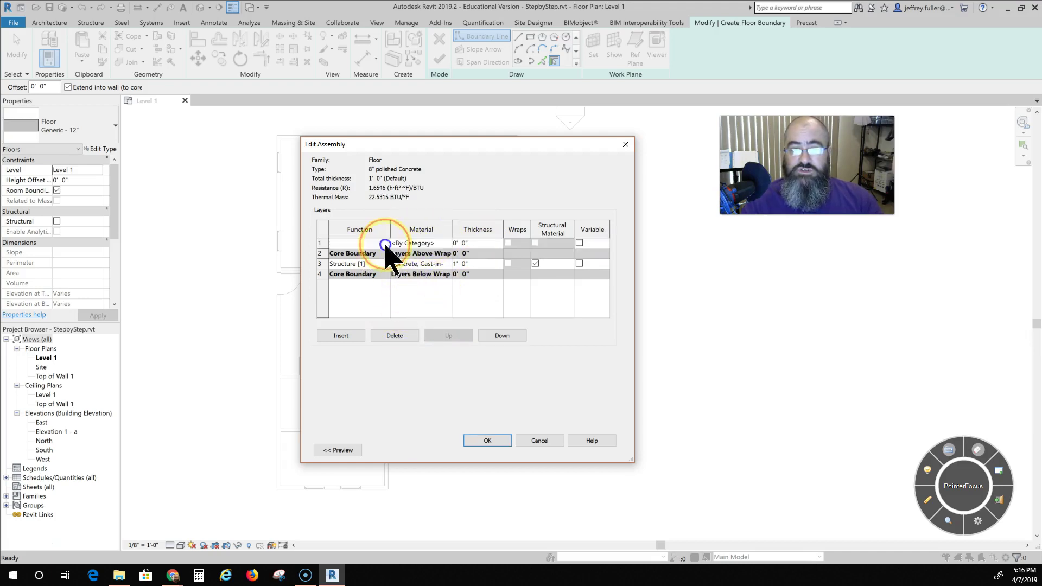
left_click(350, 278)
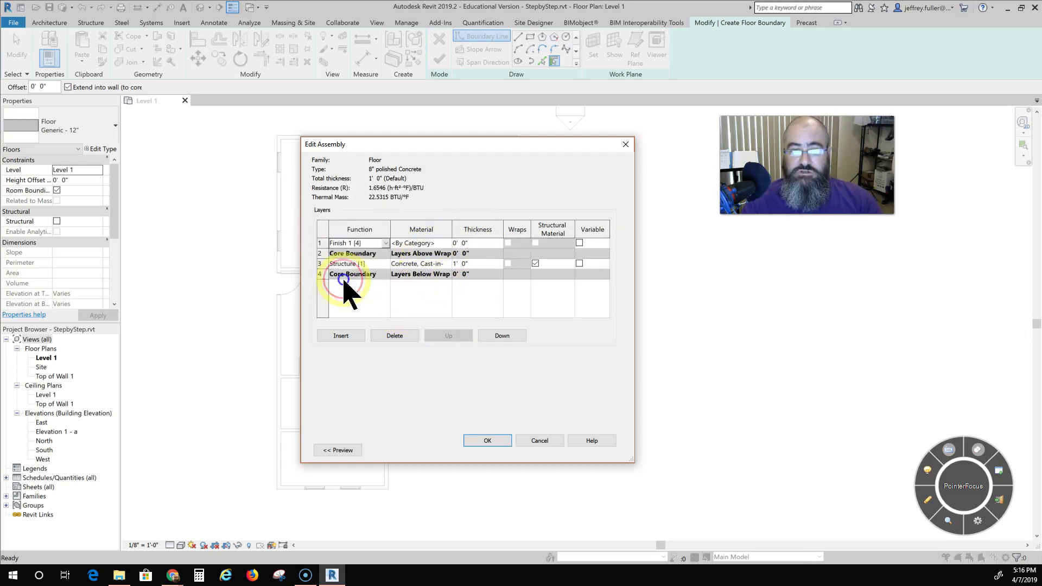
Select Concrete, Lightweight as the material for the Finish 1 [4] layer
left_click(446, 242)
left_click(446, 242)
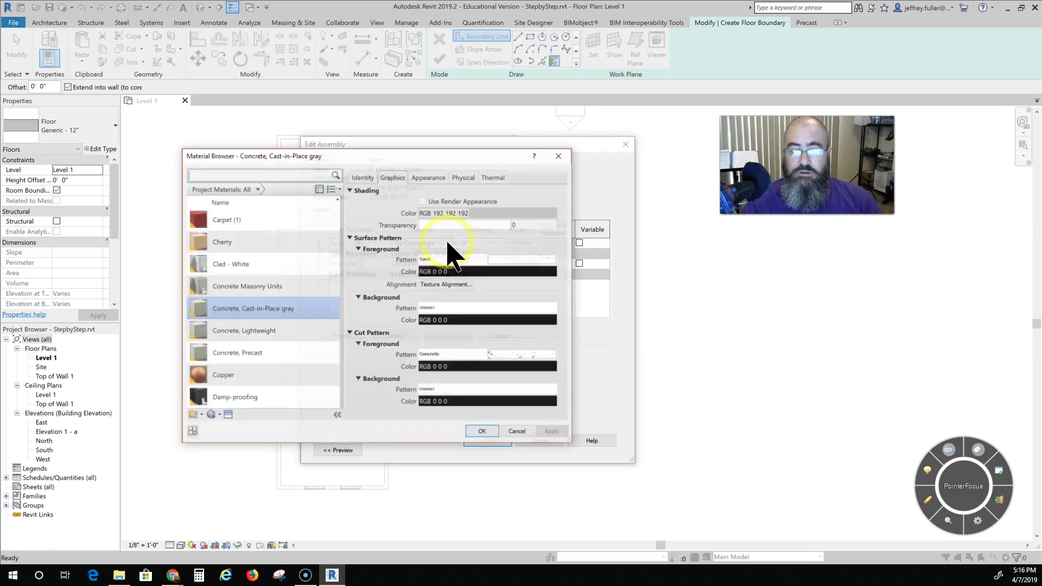
left_click(276, 332)
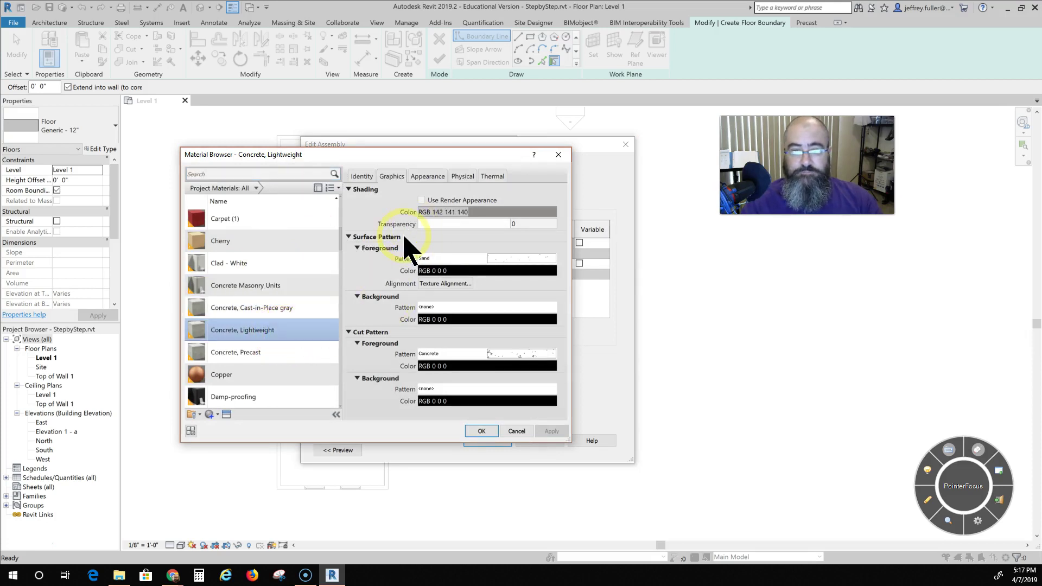
Enable Reflectivity and Self Illumination in the Concrete, Lightweight appearance, and set its Glossiness to 63
left_click(426, 176)
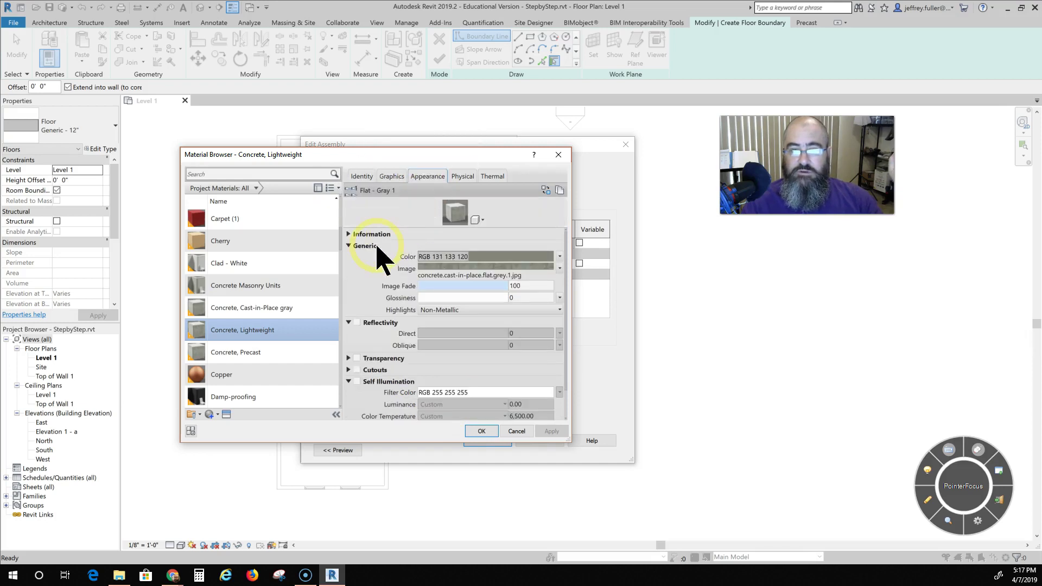
left_click_drag(415, 297, 464, 312)
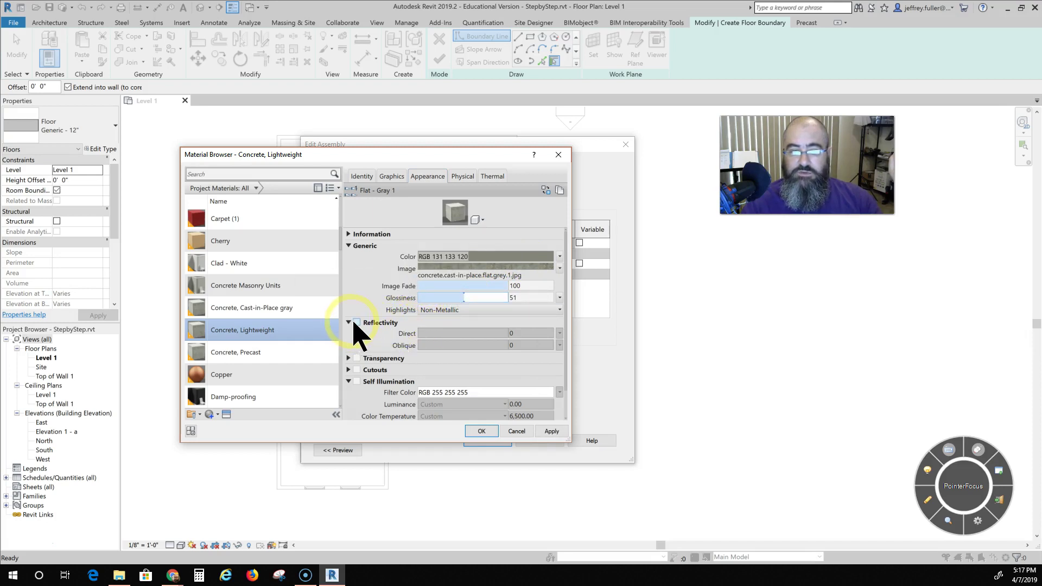
left_click(357, 323)
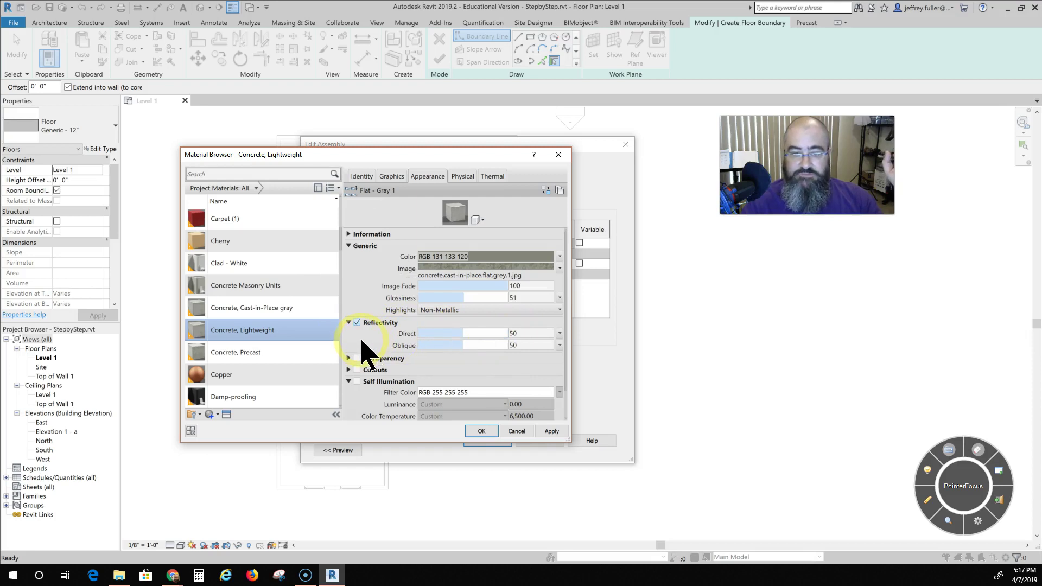
scroll(380, 399, "down", 1)
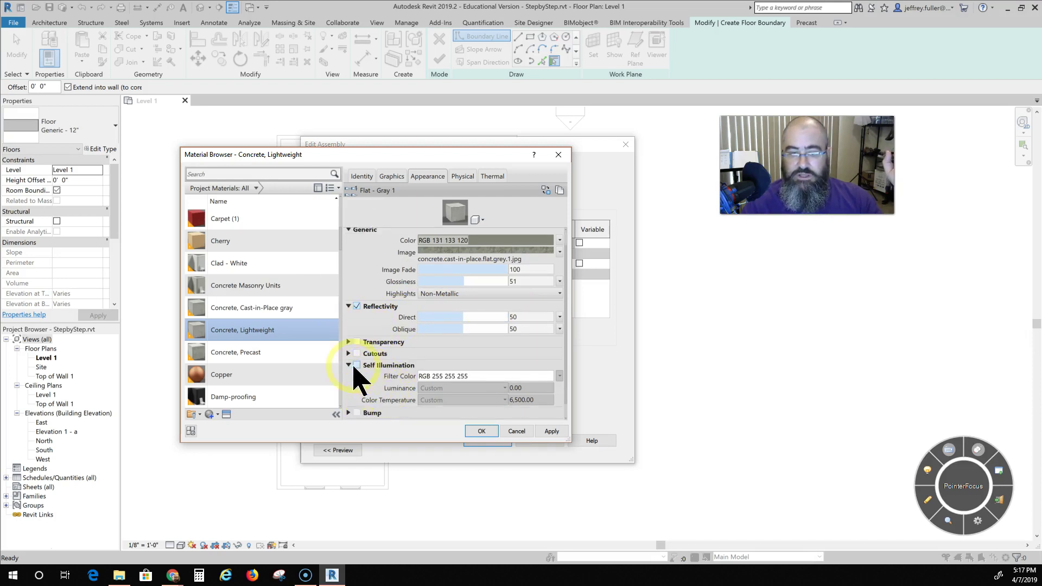
left_click(356, 366)
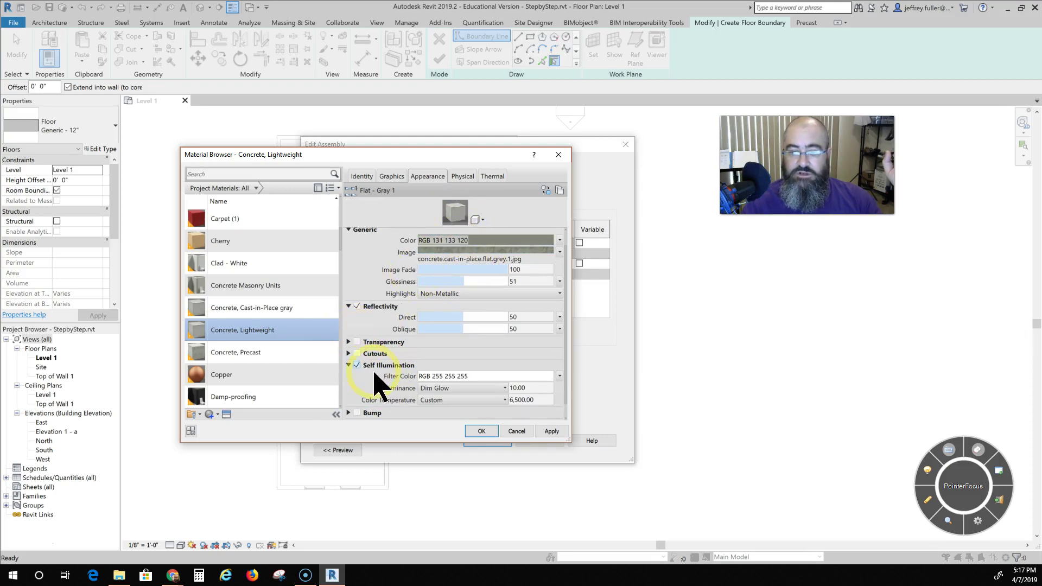
left_click_drag(457, 283, 472, 281)
Enable Tint in the Concrete, Lightweight appearance and accept the material for the finish layer
scroll(375, 304, "down", 1)
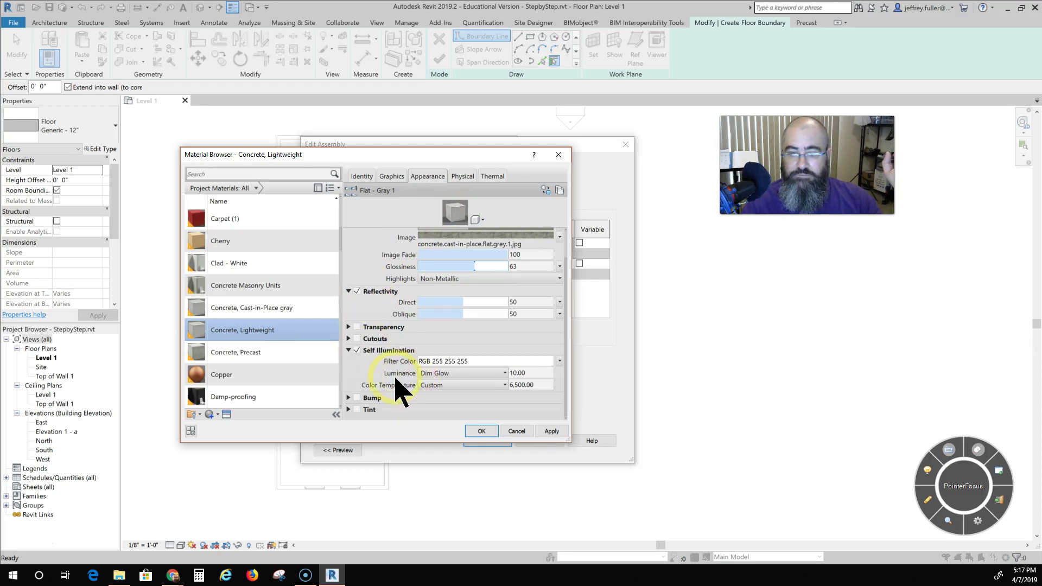
left_click(349, 409)
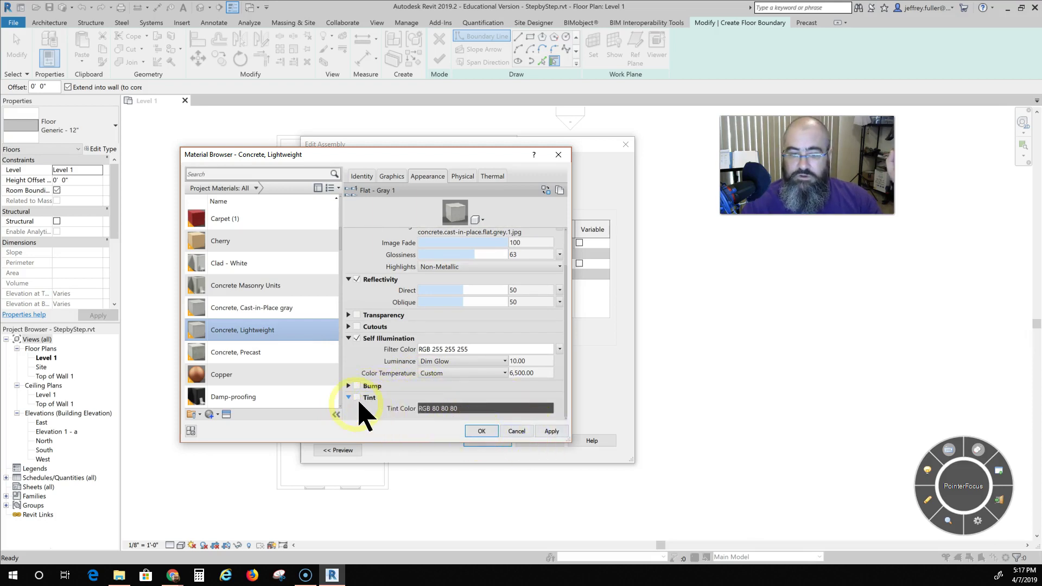
left_click(356, 397)
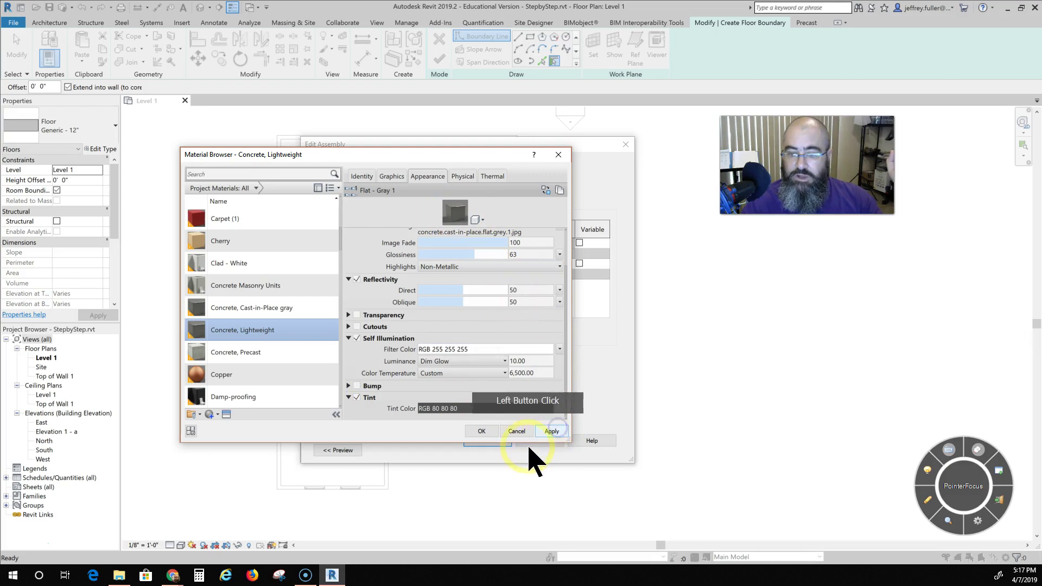
left_click(481, 431)
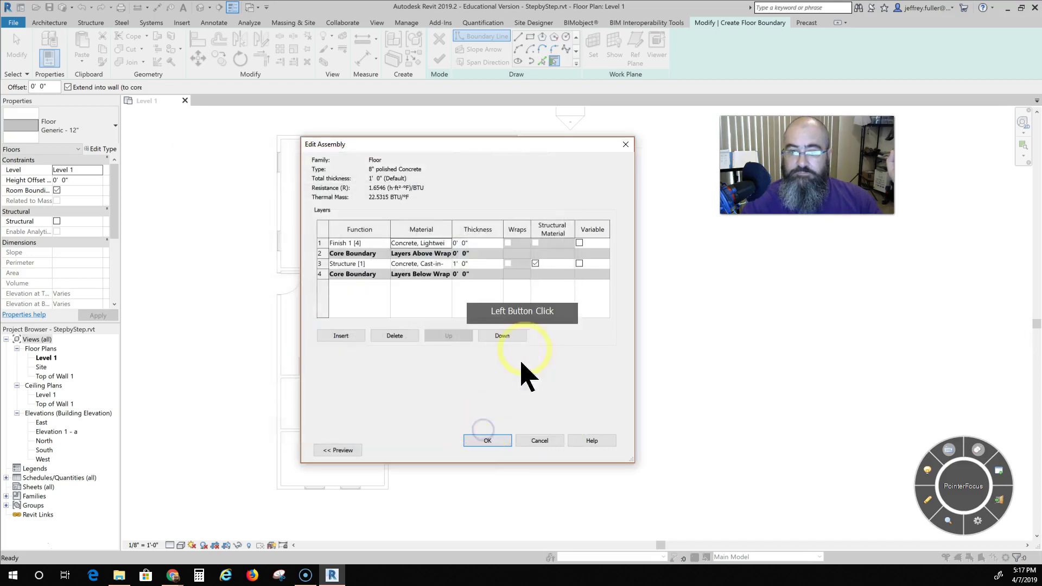
Set the finish layer's thickness to 1/8" and the structure layer's to 8", then accept the floor type
left_click(477, 243)
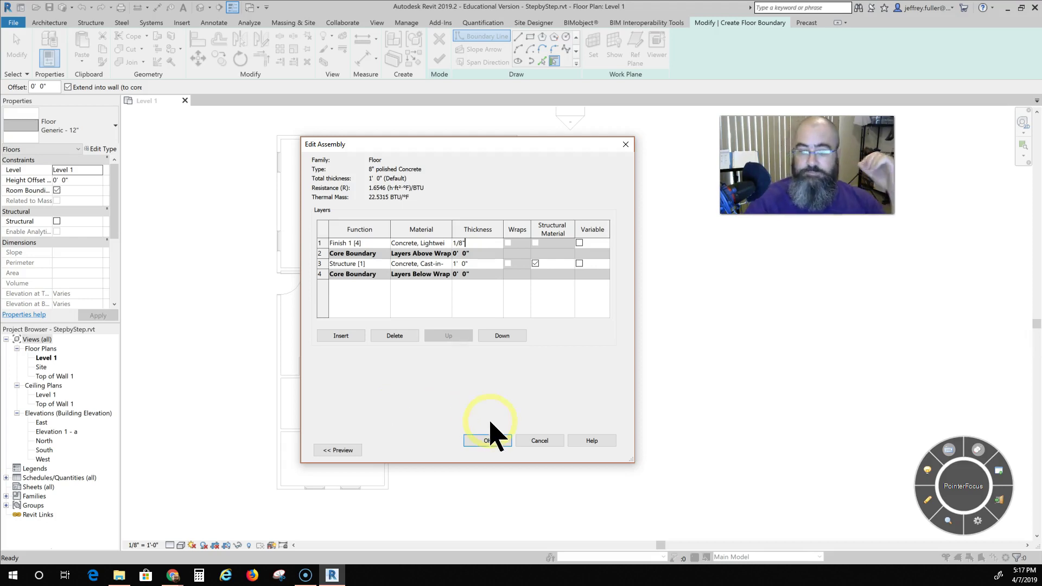
left_click(481, 264)
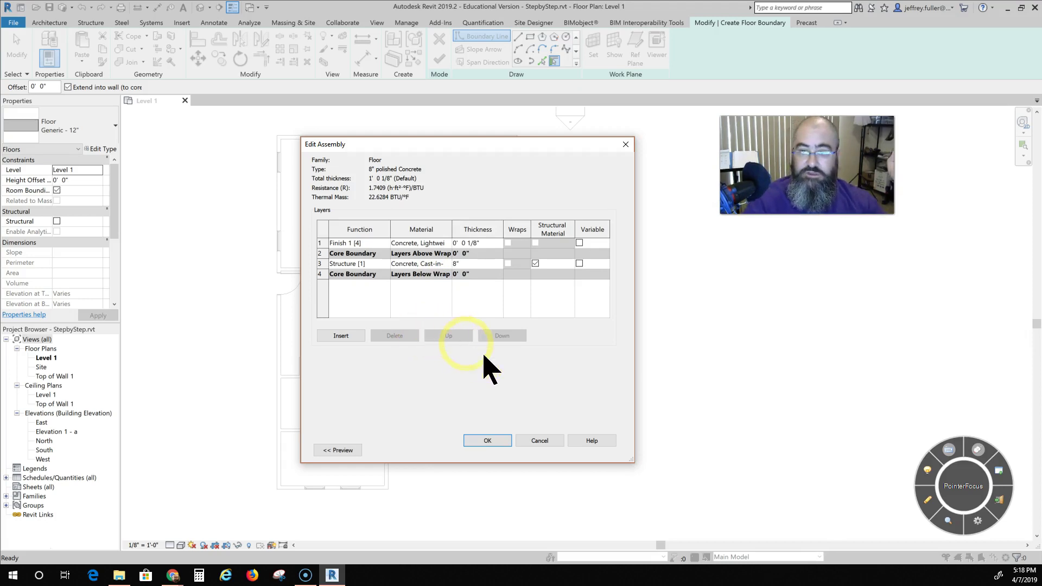
left_click(487, 441)
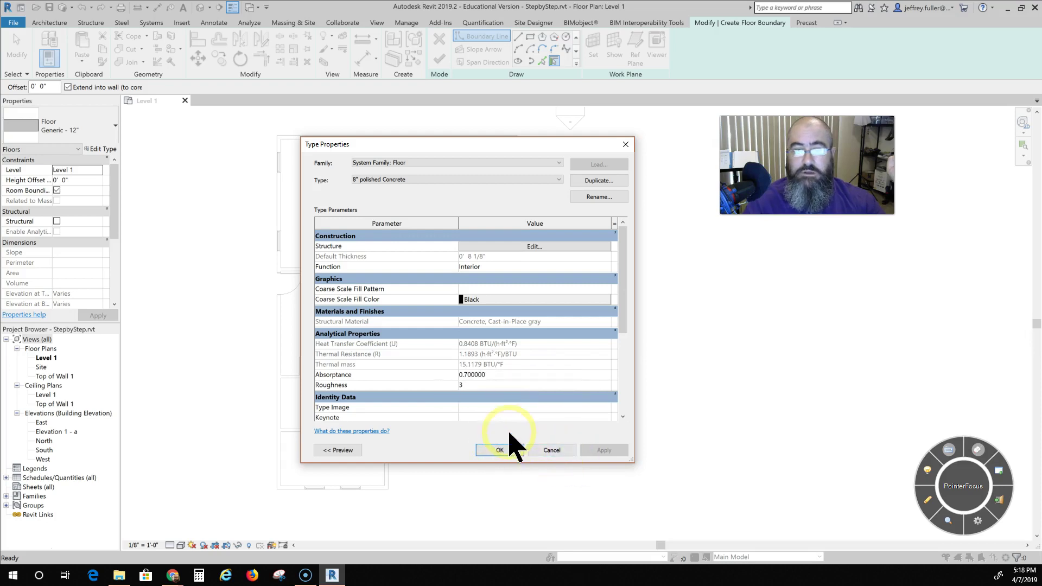
left_click(500, 450)
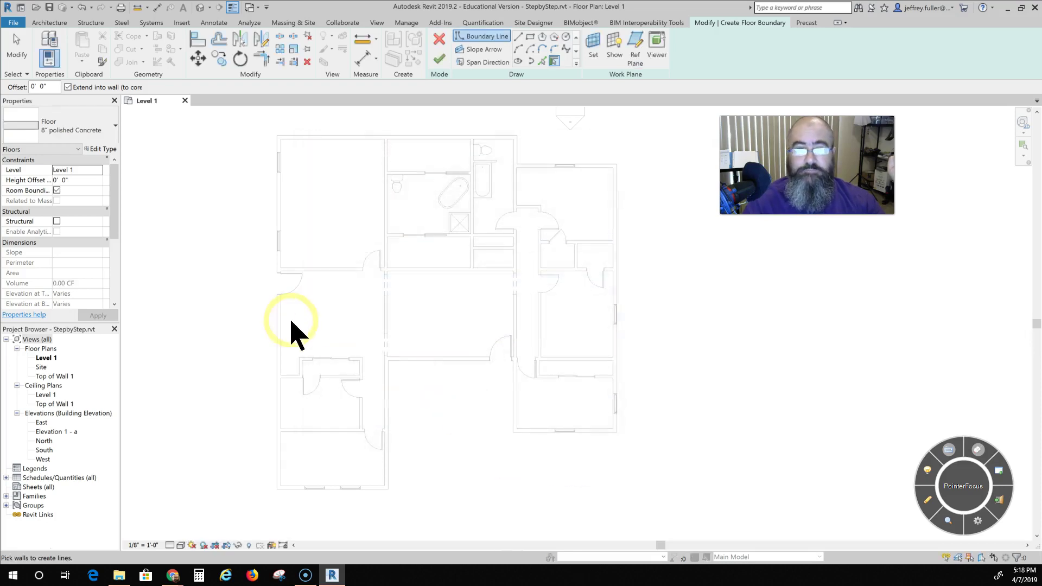
Set the floor boundary's offset from the walls to 2 1/2"
middle_click_drag(226, 282, 260, 329)
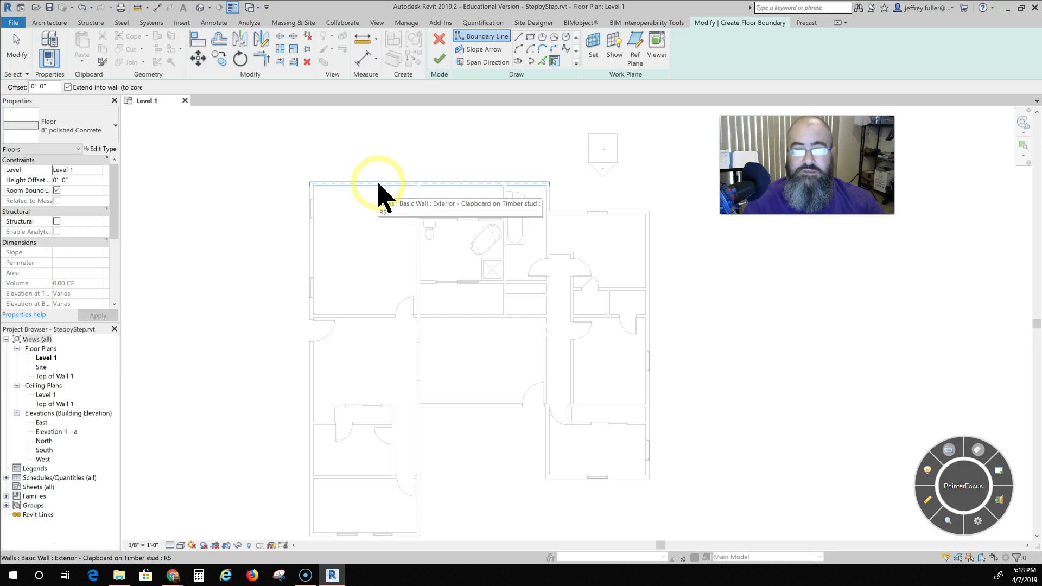
scroll(378, 184, "up", 5)
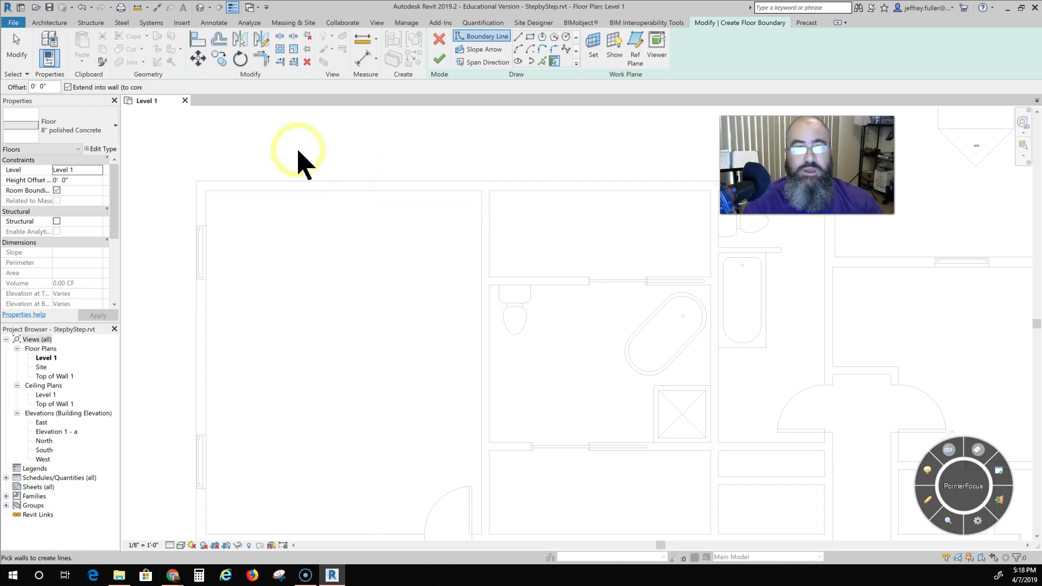
left_click_drag(58, 85, 5, 113)
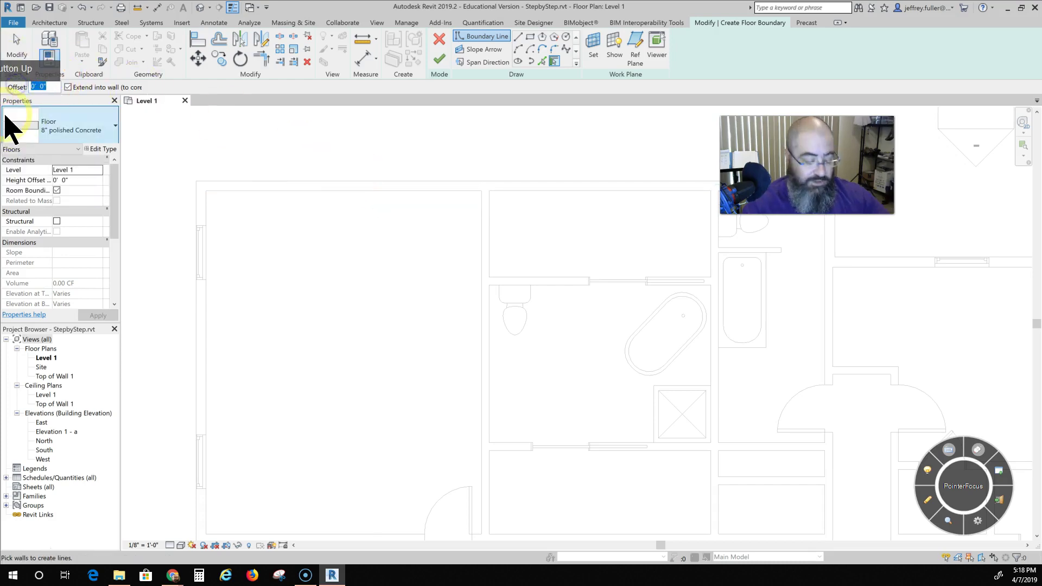
type("2")
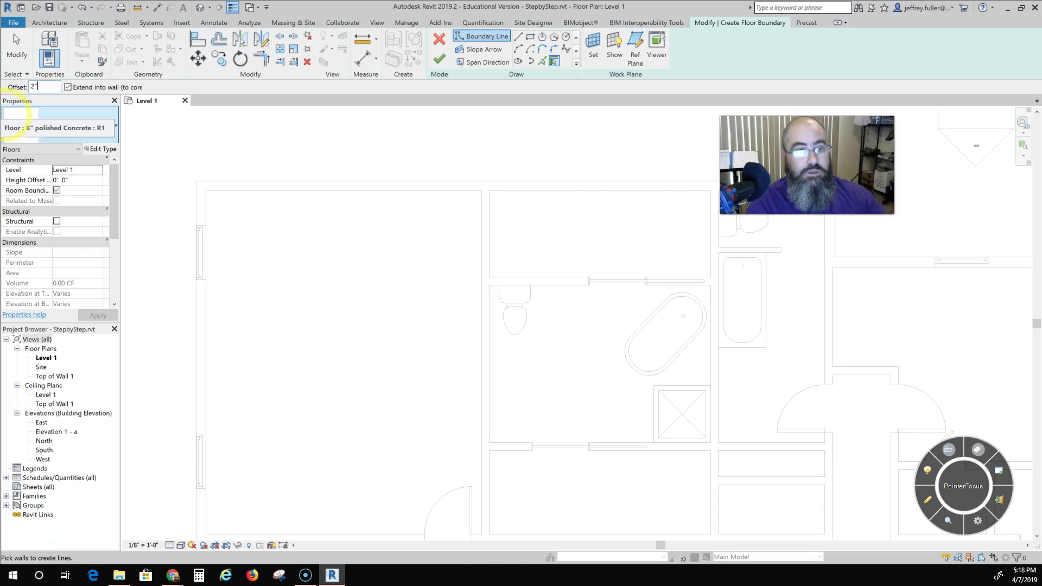
left_click(16, 115)
left_click(32, 127)
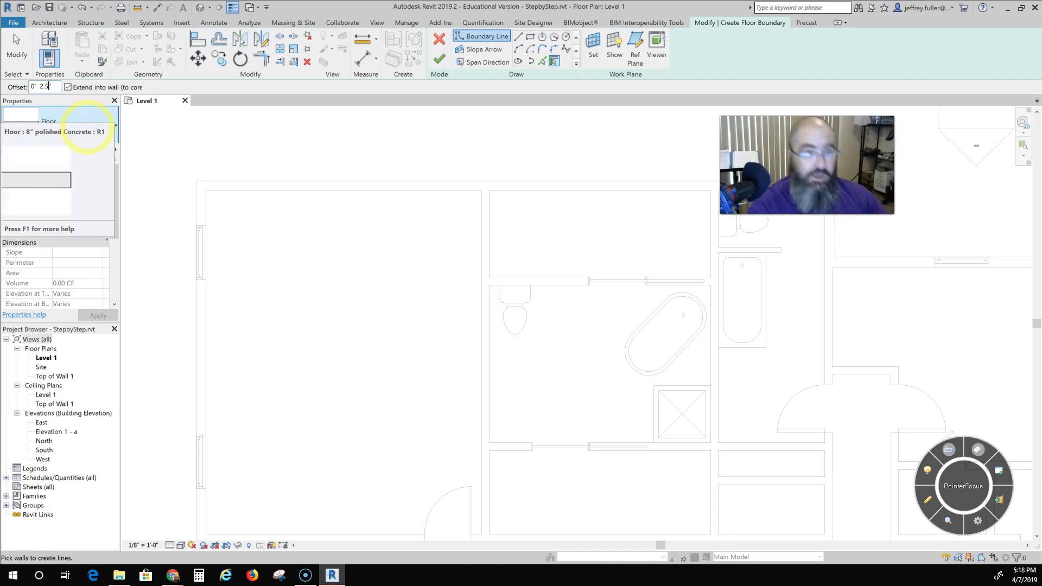
key("Return")
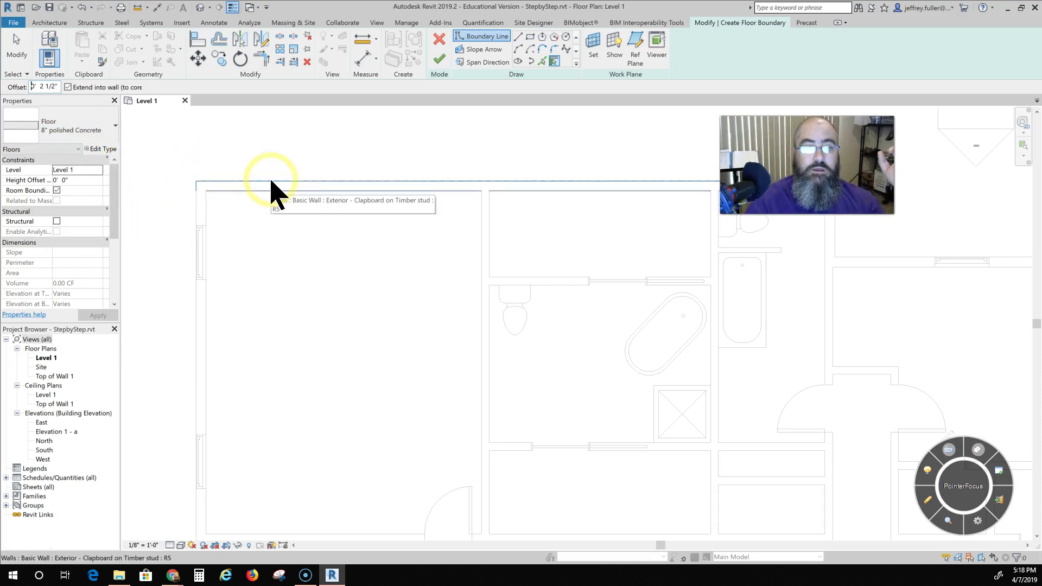
Set the wall offset for the floor boundary lines to 2 1/4"
scroll(271, 192, "up", 2)
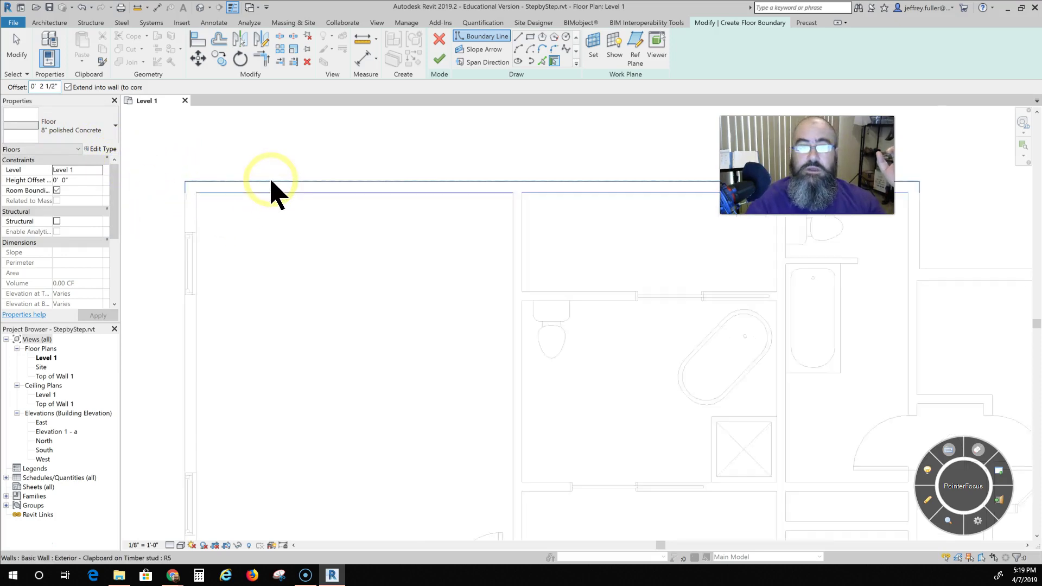
scroll(272, 192, "up", 1)
scroll(271, 193, "down", 1)
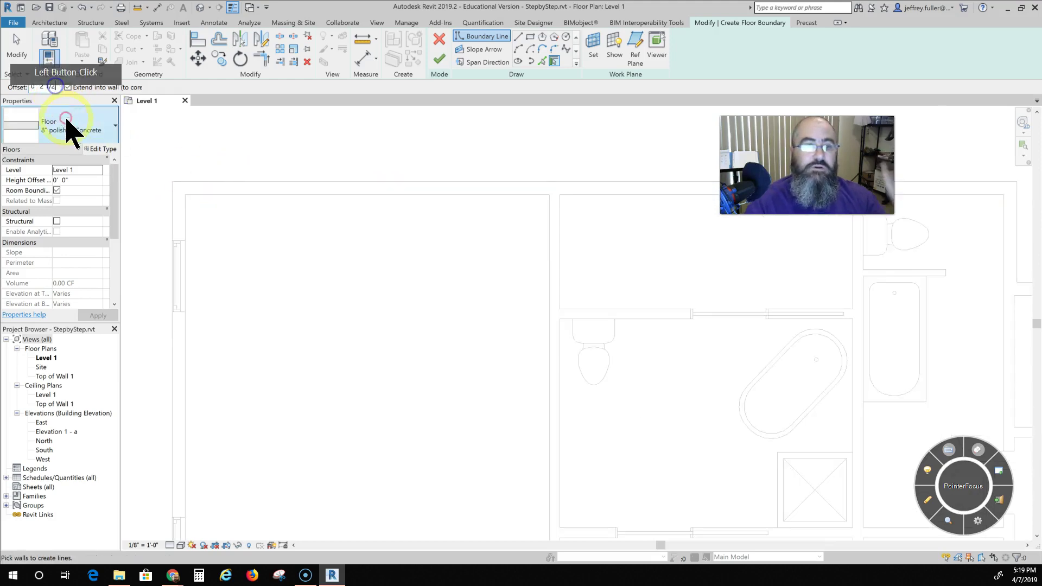
key("BackSpace")
key("BackSpace")
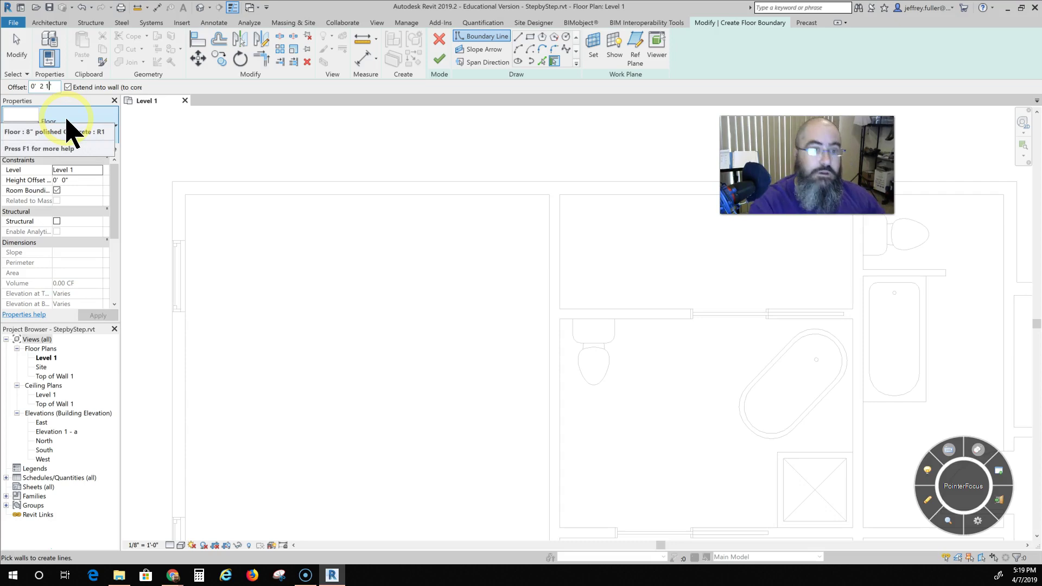
key("BackSpace")
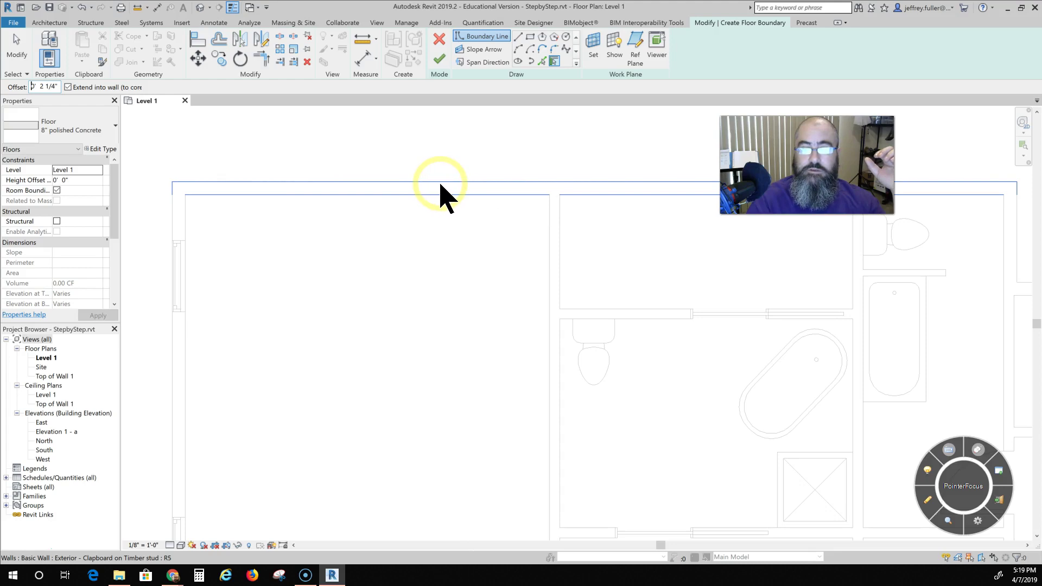
scroll(441, 196, "down", 2)
middle_click_drag(407, 228, 377, 266)
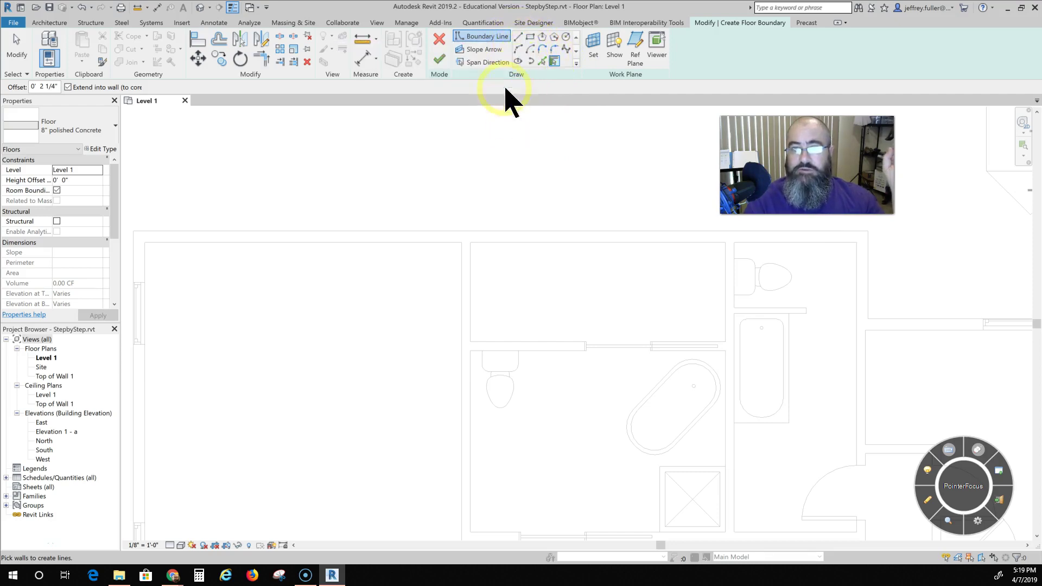
scroll(365, 201, "down", 1)
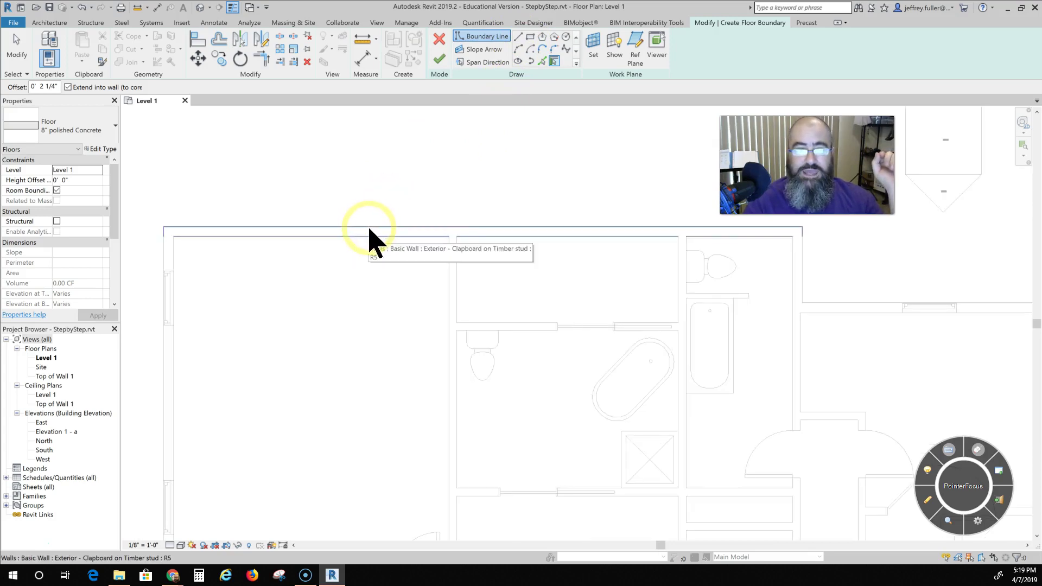
Create boundary lines from the house's north exterior wall, the short jog wall, and the east wing's north and east walls
left_click(483, 226)
middle_click_drag(517, 279, 278, 274)
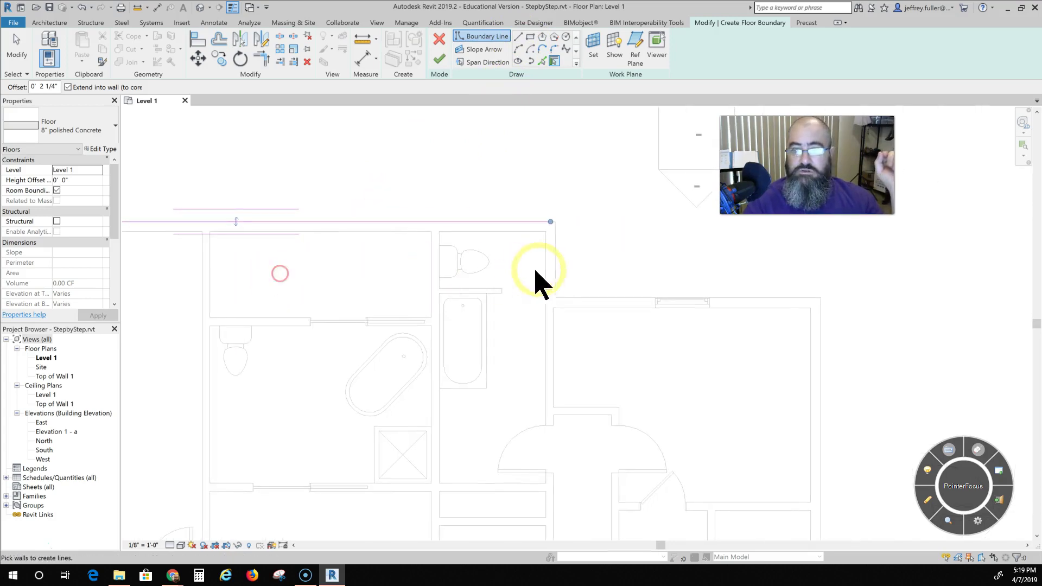
left_click(551, 268)
left_click(617, 299)
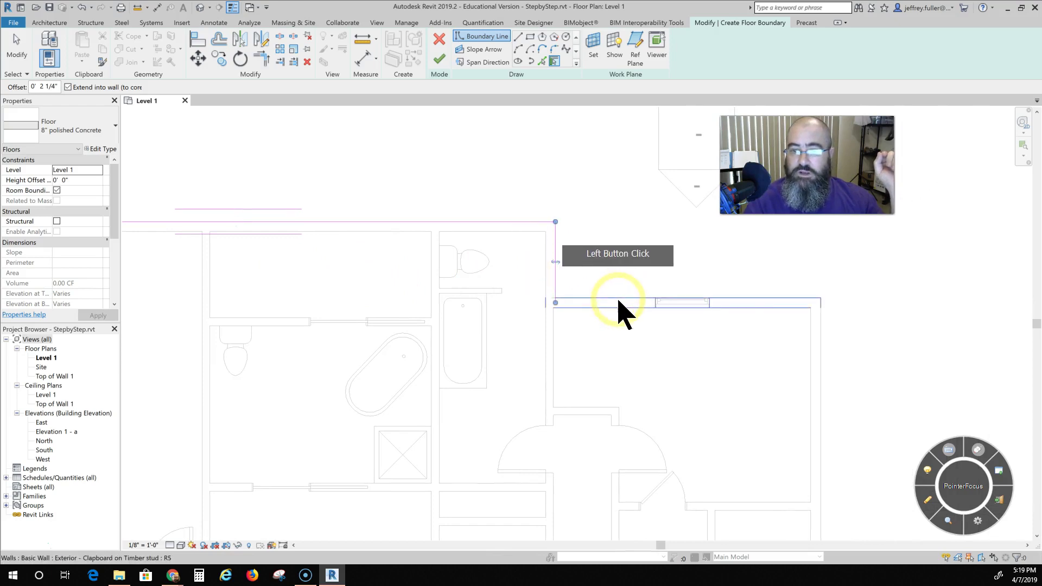
middle_click_drag(632, 270, 456, 169)
left_click(645, 260)
Continue the floor boundary along the east wing's south and inner walls, the recessed middle wall and the west wing's inner wall
middle_click_drag(543, 269, 516, 193)
middle_click_drag(498, 307, 518, 244)
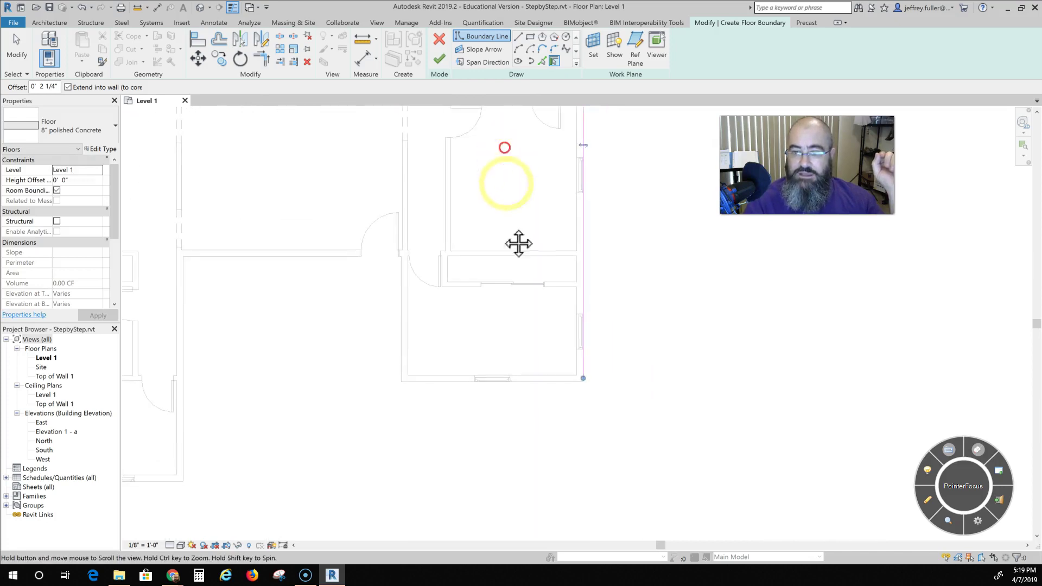
left_click(524, 383)
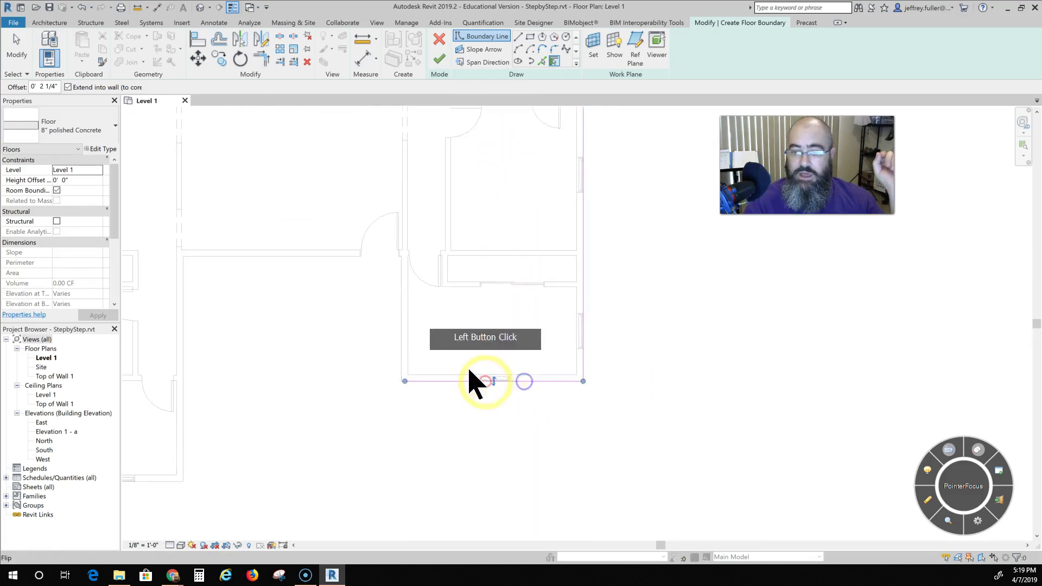
left_click(405, 343)
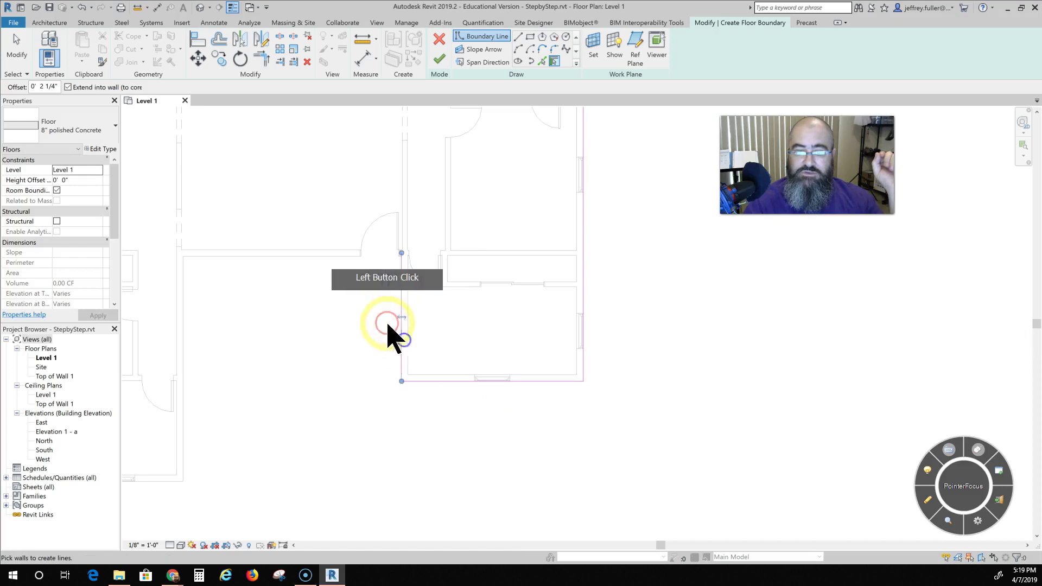
left_click(335, 255)
left_click(187, 347)
Close the floor boundary along the west wing's south wall and the long west wall, and finish the floor sketch
middle_click_drag(277, 381, 515, 318)
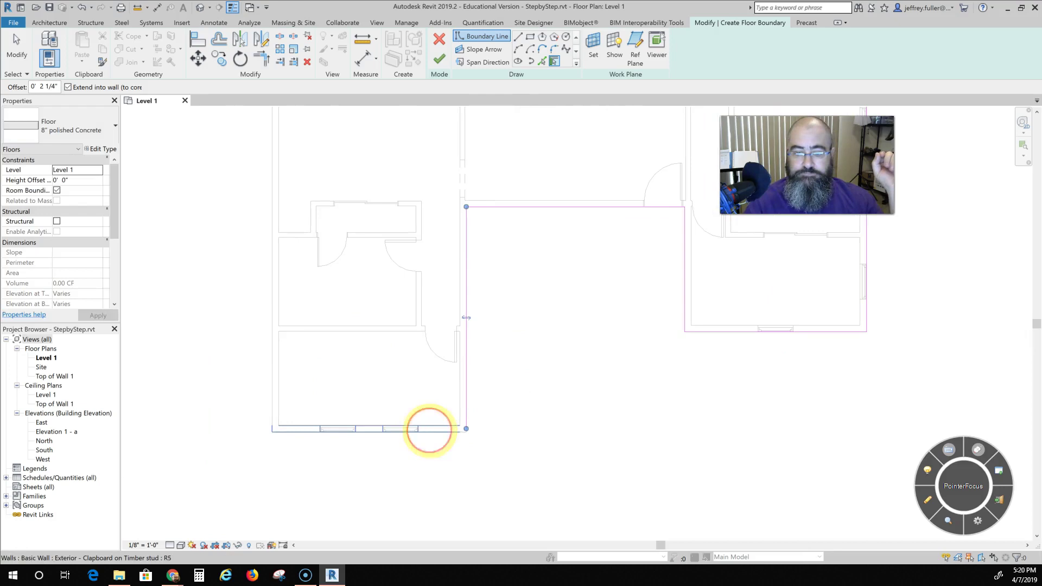
left_click(430, 431)
left_click(273, 345)
middle_click_drag(342, 337, 337, 434)
scroll(341, 374, "down", 1)
scroll(348, 347, "down", 3)
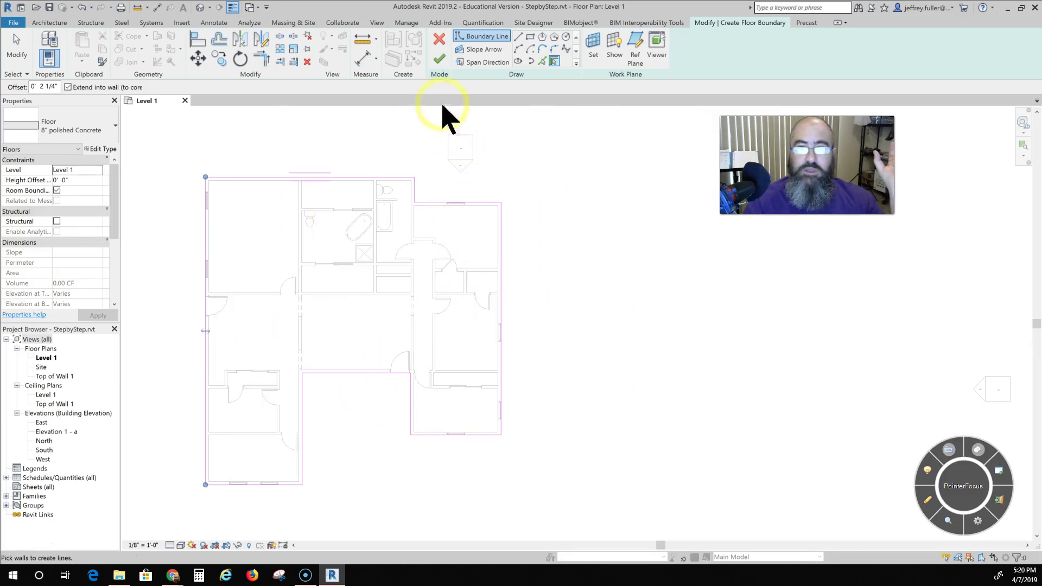
left_click(440, 61)
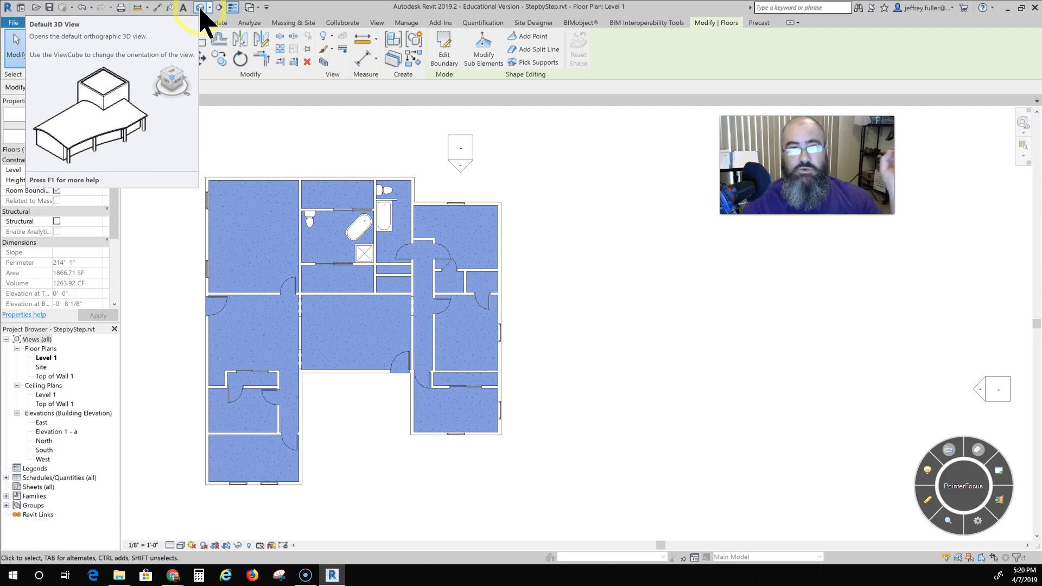
Open the default 3D view and examine the new floor from below
left_click(200, 8)
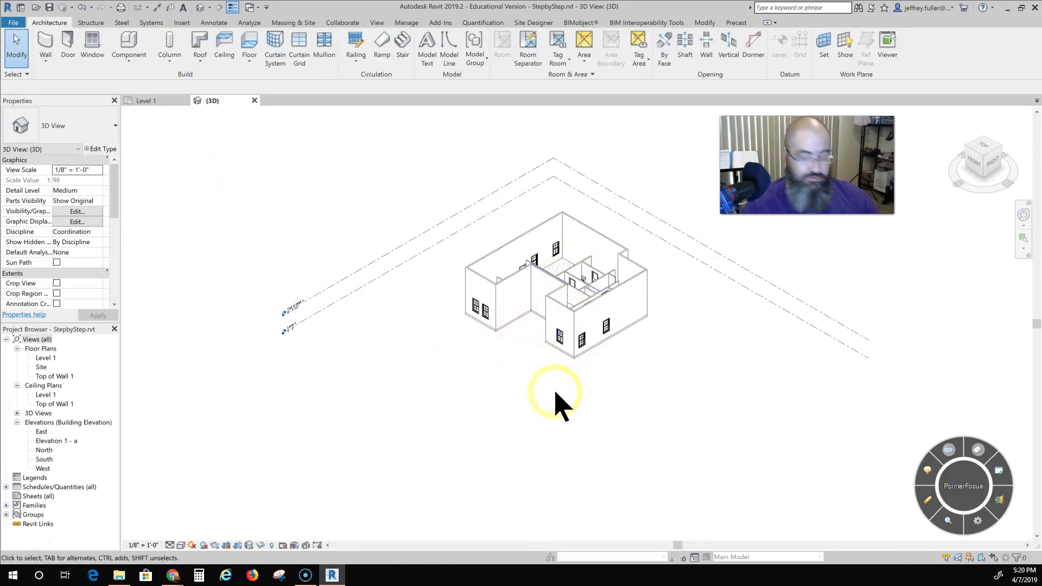
middle_click_drag(558, 403, 523, 236, "shift")
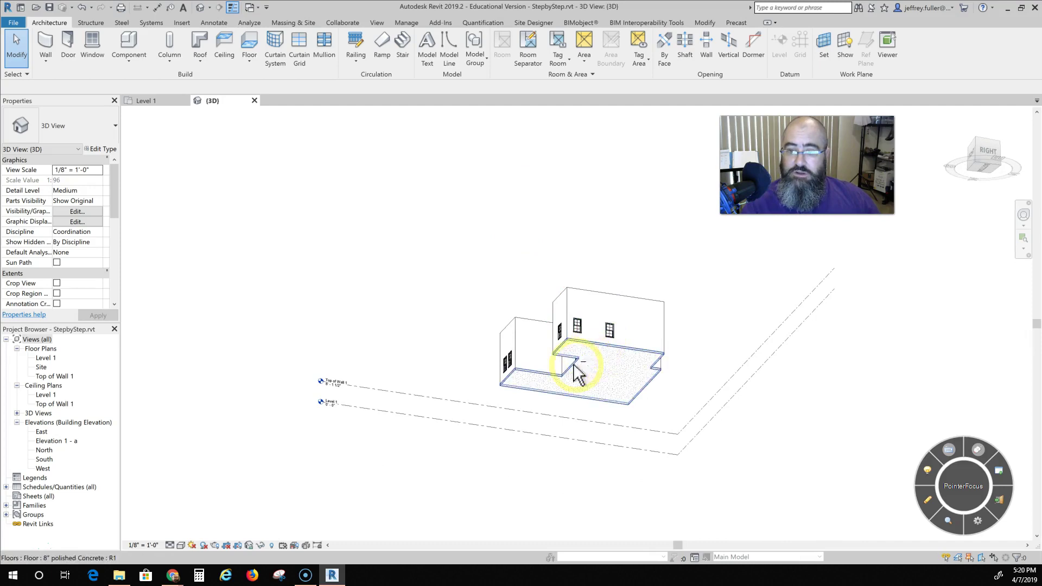
middle_click_drag(499, 369, 456, 282, "shift")
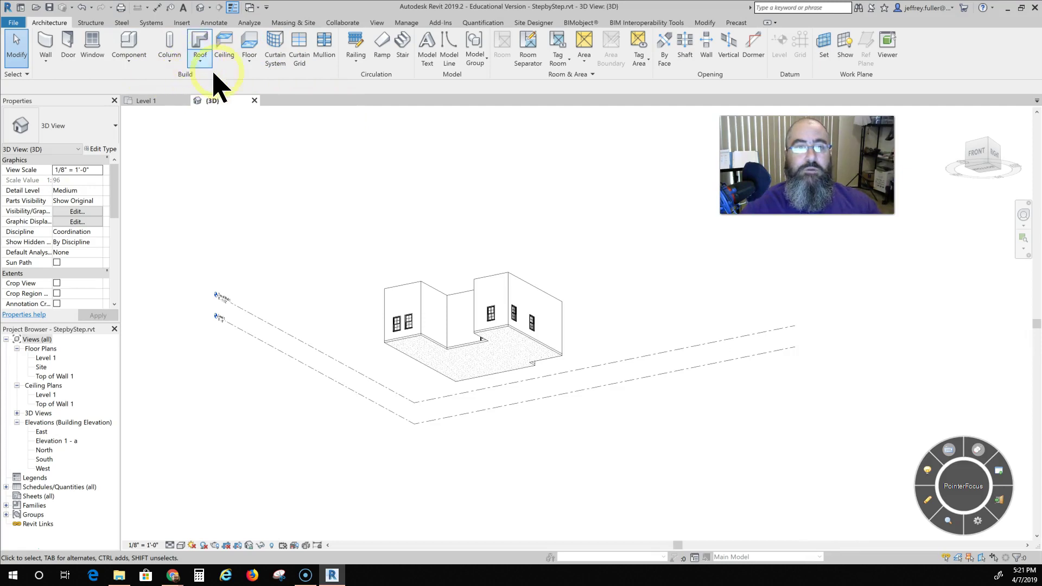
Place Thickened 24" x 12" slab edges along the floor's long west edge and its adjoining north edge
left_click(249, 63)
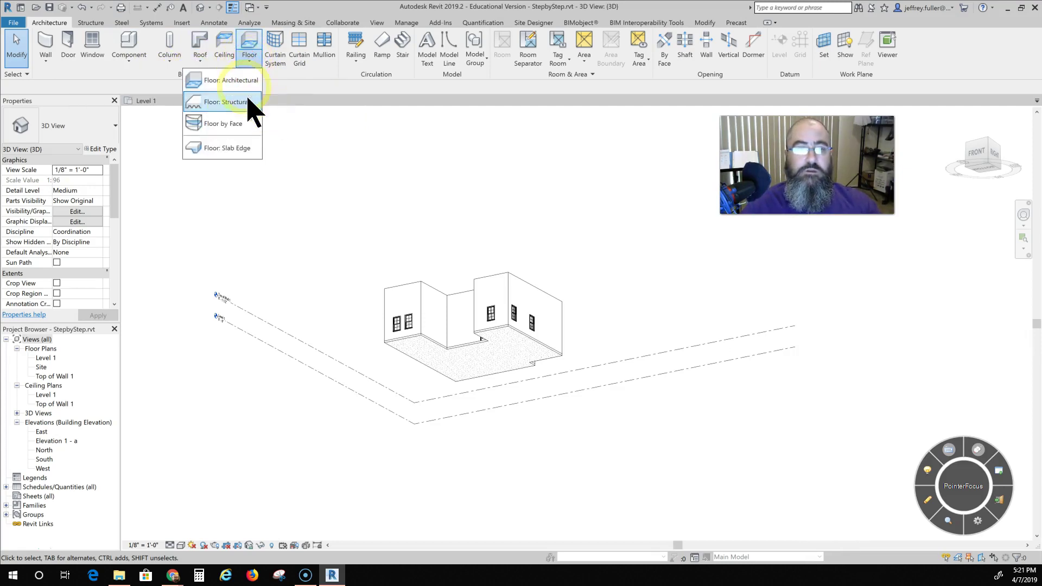
left_click(244, 160)
middle_click_drag(286, 302, 225, 213)
scroll(337, 312, "up", 4)
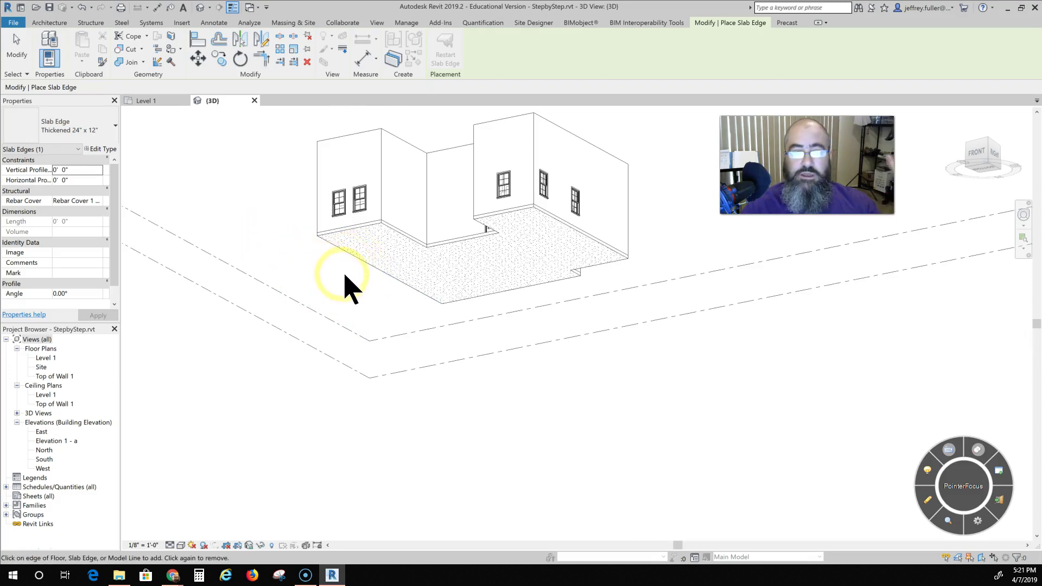
left_click(364, 266)
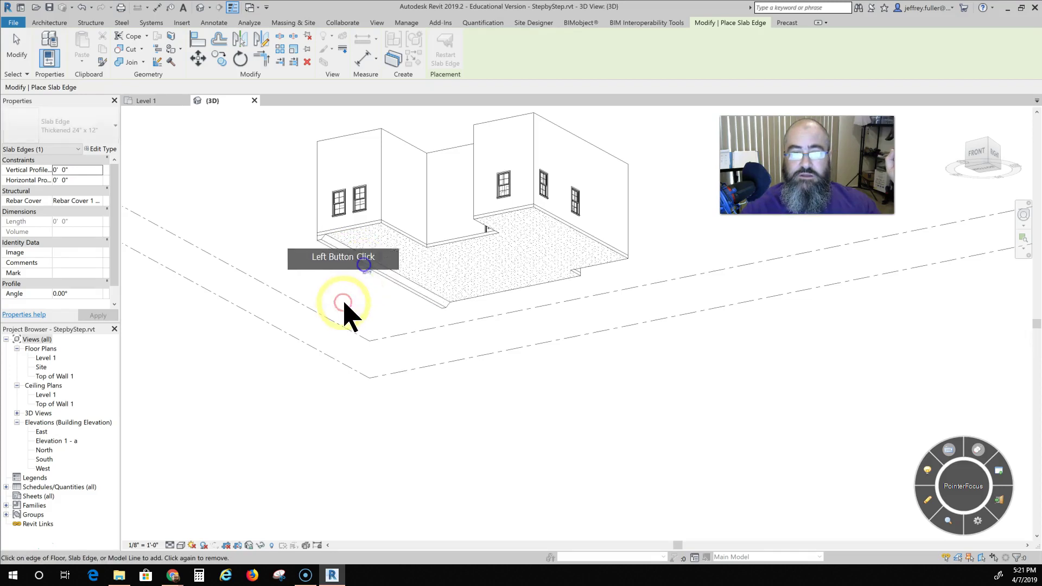
left_click(490, 293)
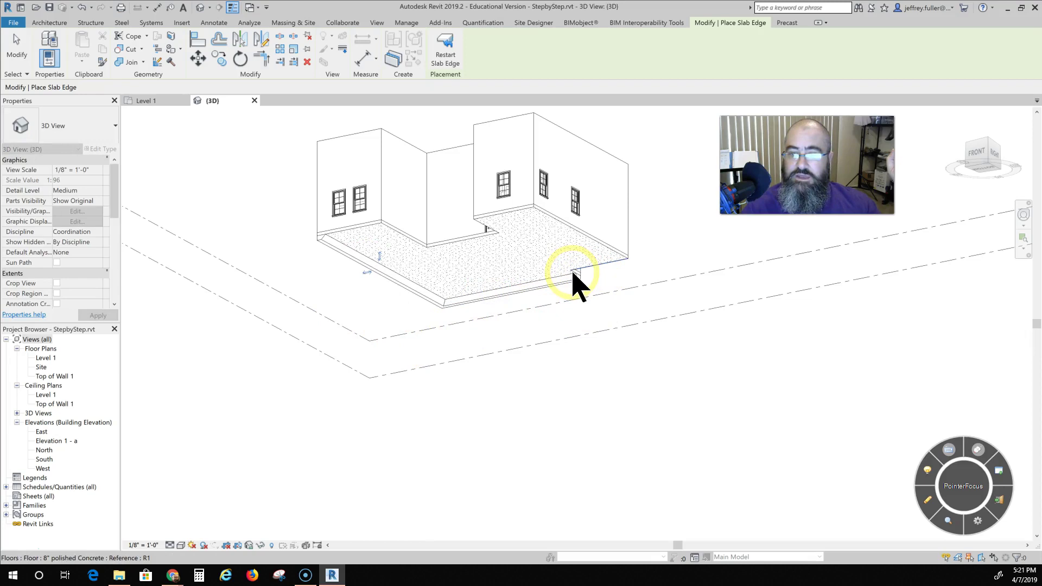
Add slab edges along the floor's short north jog and the east wing's north and east edges
scroll(575, 287, "up", 5)
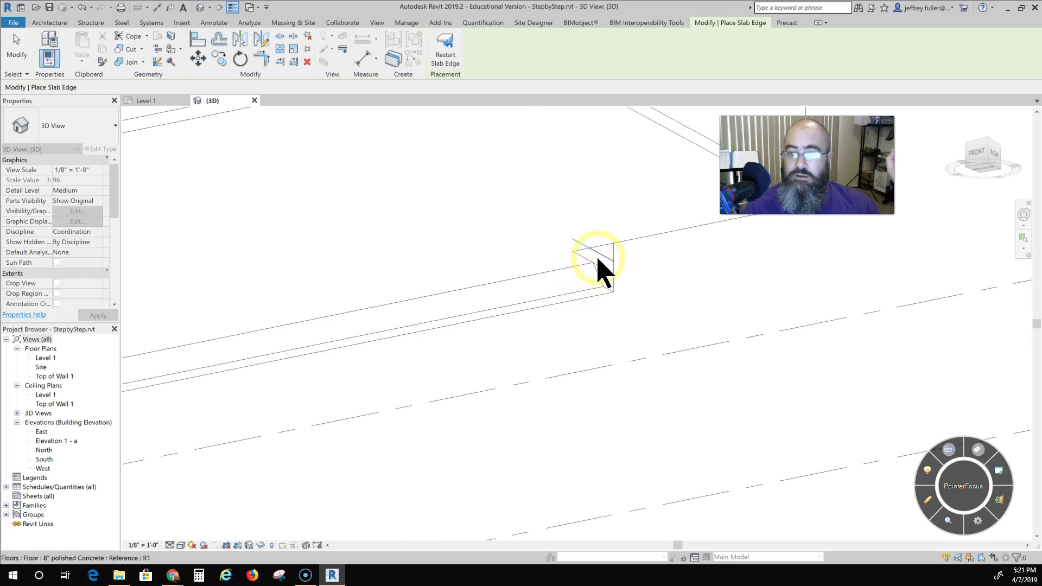
left_click(587, 260)
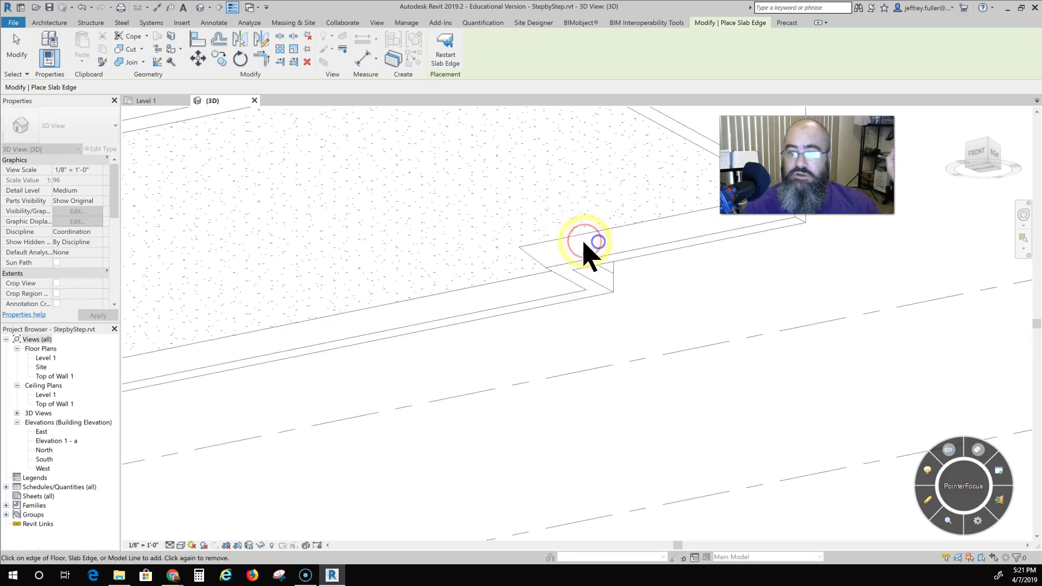
left_click(597, 244)
scroll(549, 238, "down", 3)
left_click(617, 186)
Complete the slab edge around the east wing's south and inner edges, the recessed middle edge, and the west wing's inner and south edges
left_click(452, 132)
left_click(440, 120)
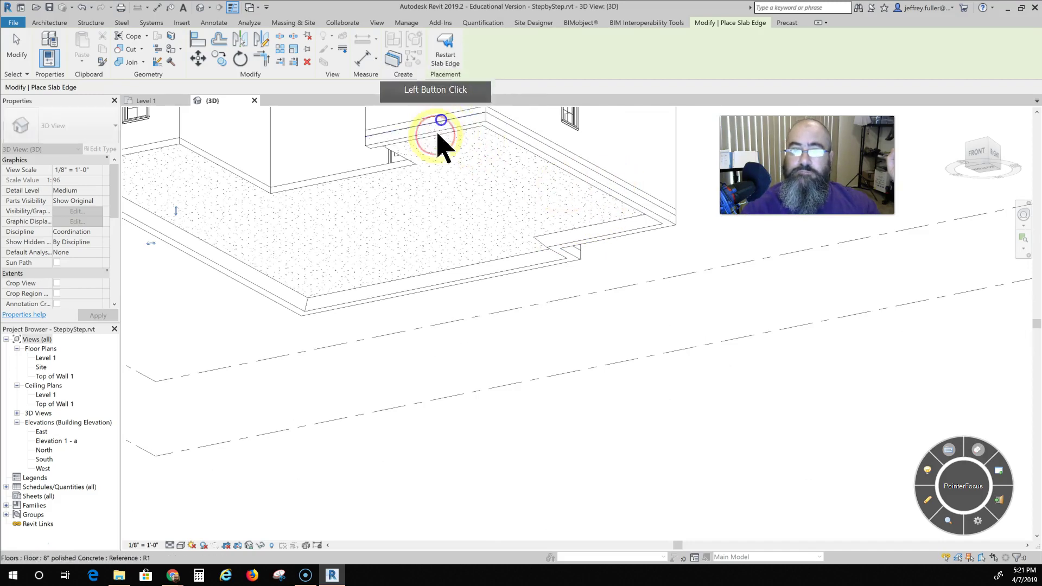
left_click(404, 154)
left_click(398, 168)
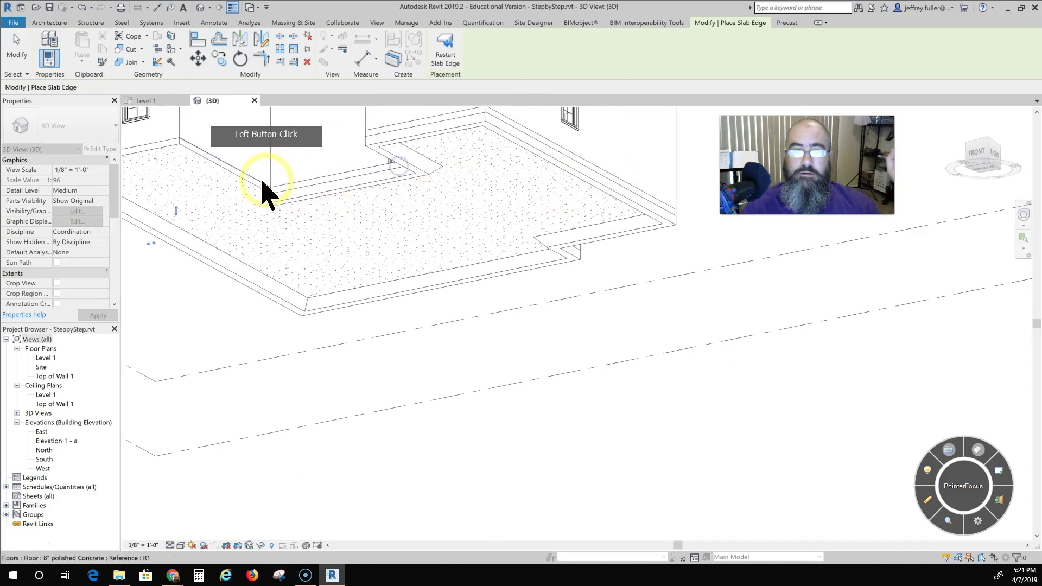
middle_click_drag(239, 226, 438, 257)
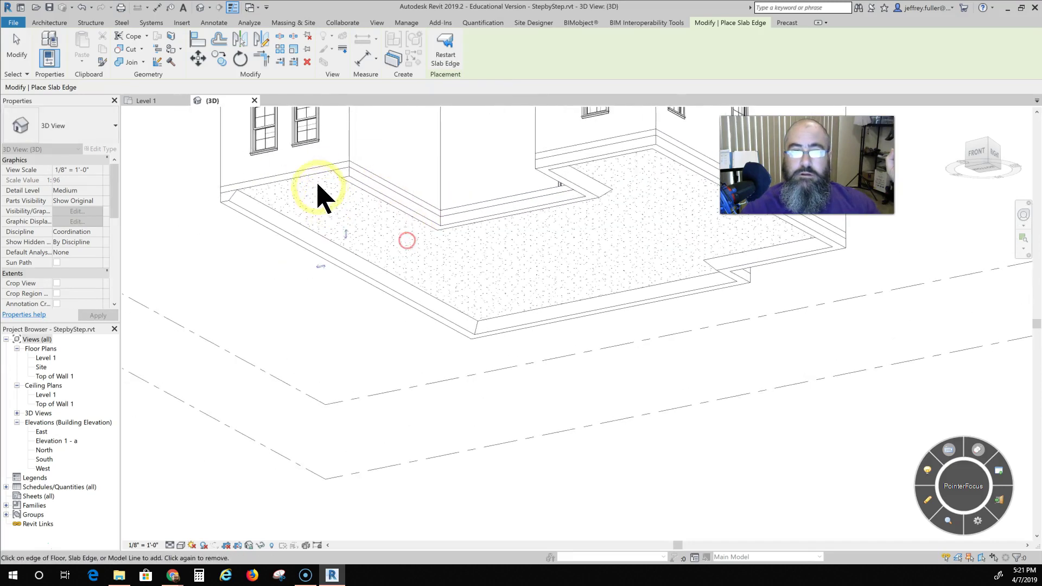
left_click(313, 175)
scroll(326, 284, "down", 5)
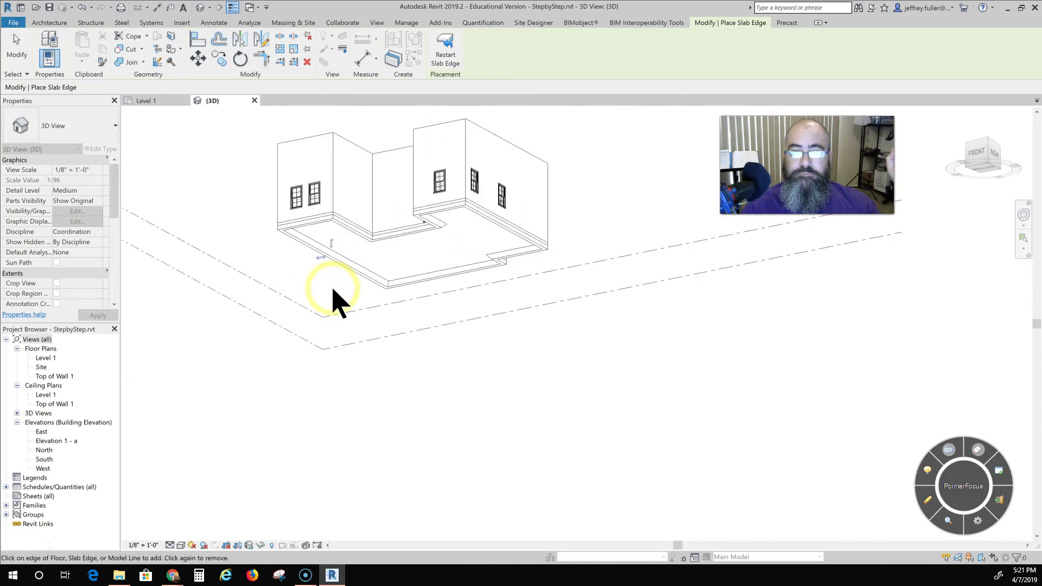
middle_click_drag(372, 286, 389, 365, "shift")
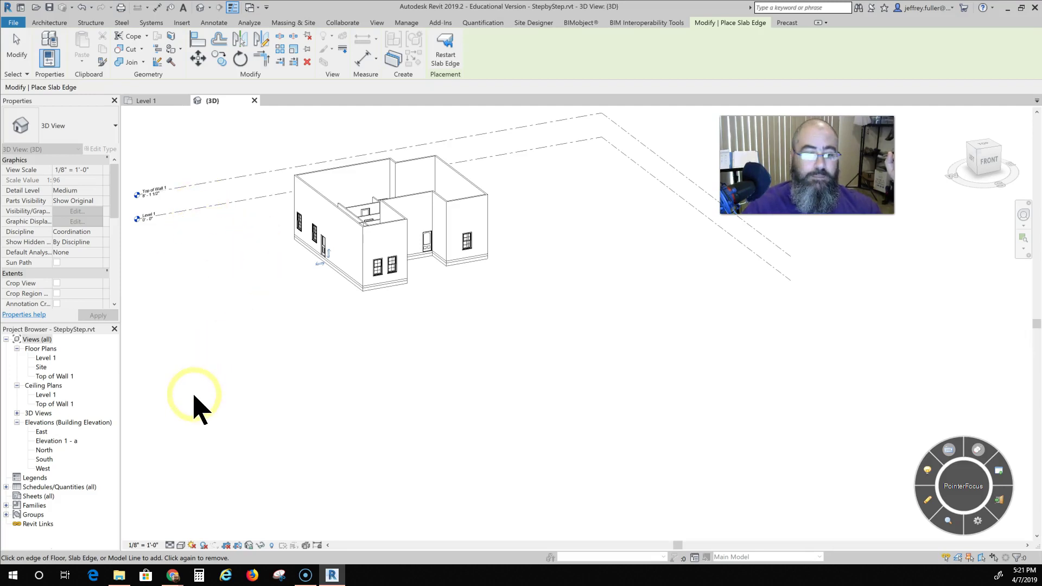
middle_click_drag(295, 373, 256, 407)
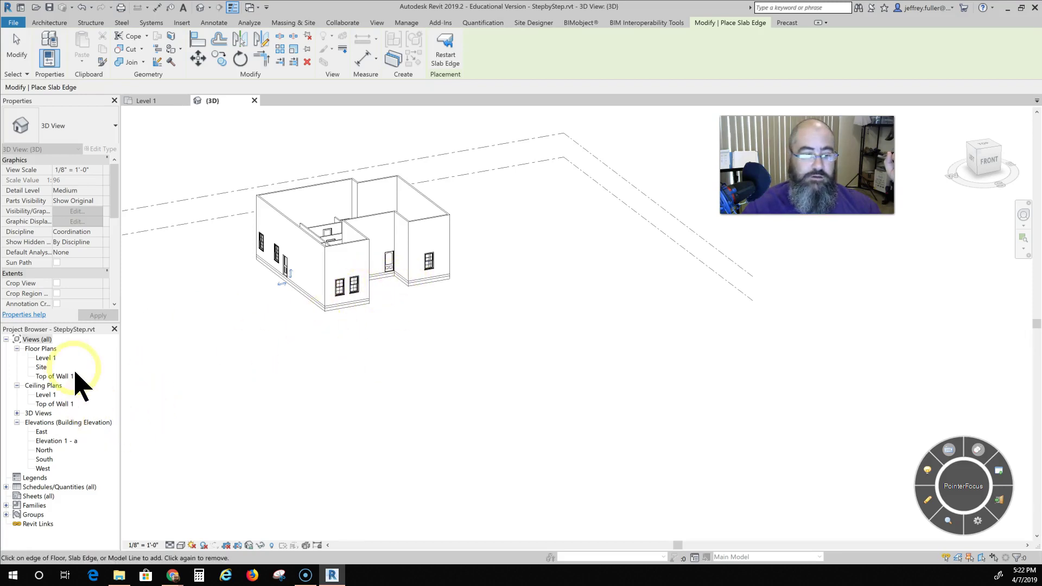
Start a new floor on the Level 1 plan and duplicate the 8" polished Concrete type as 4" LW concrete
double_click(48, 359)
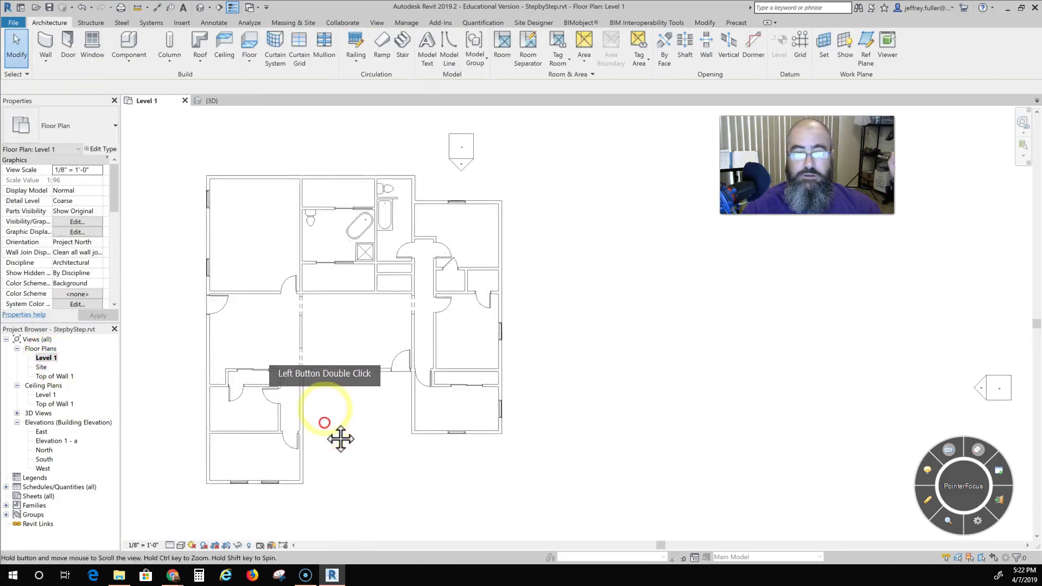
middle_click_drag(337, 438, 330, 349)
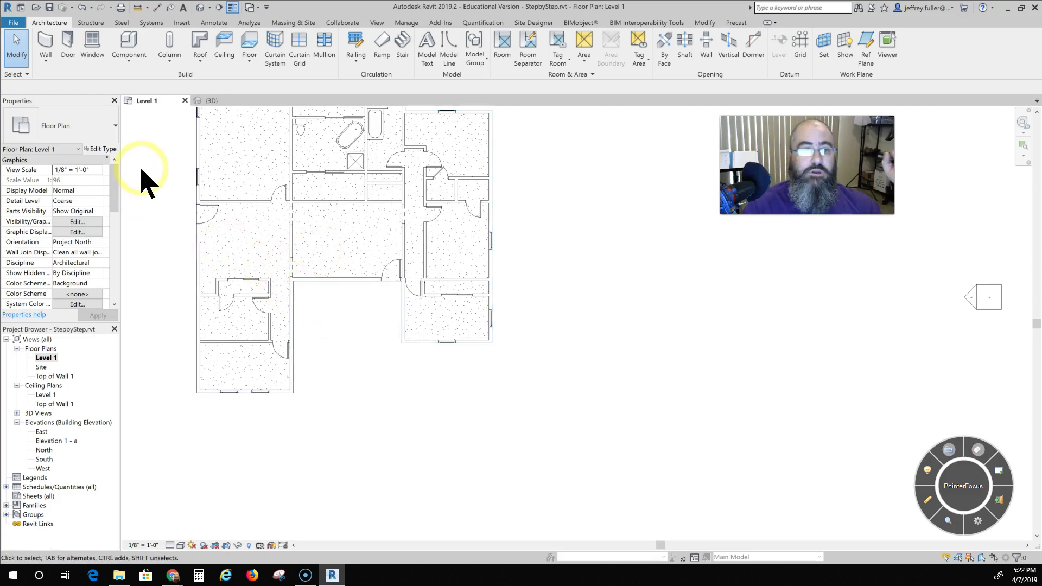
left_click(252, 43)
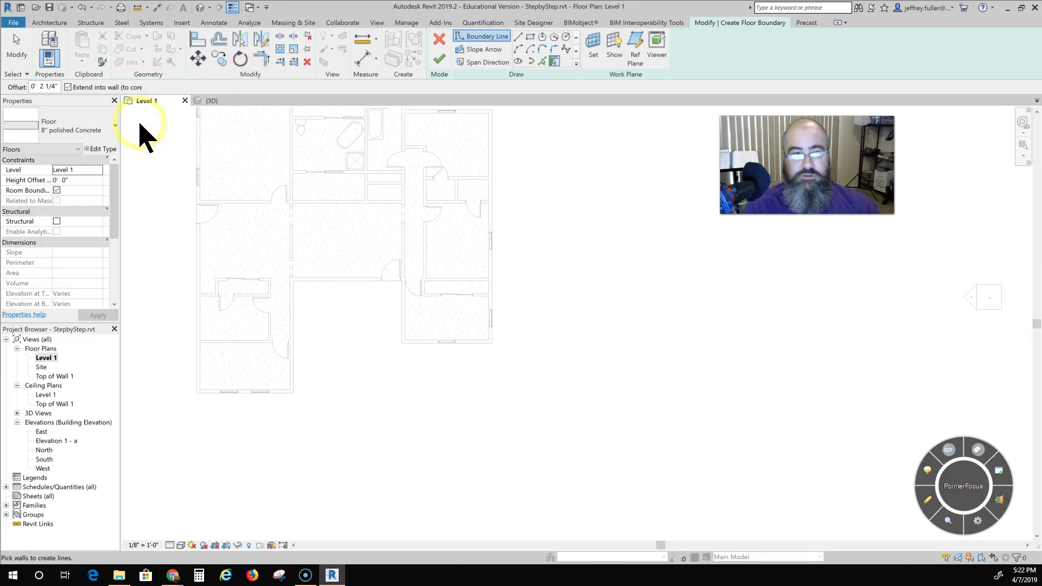
left_click(115, 127)
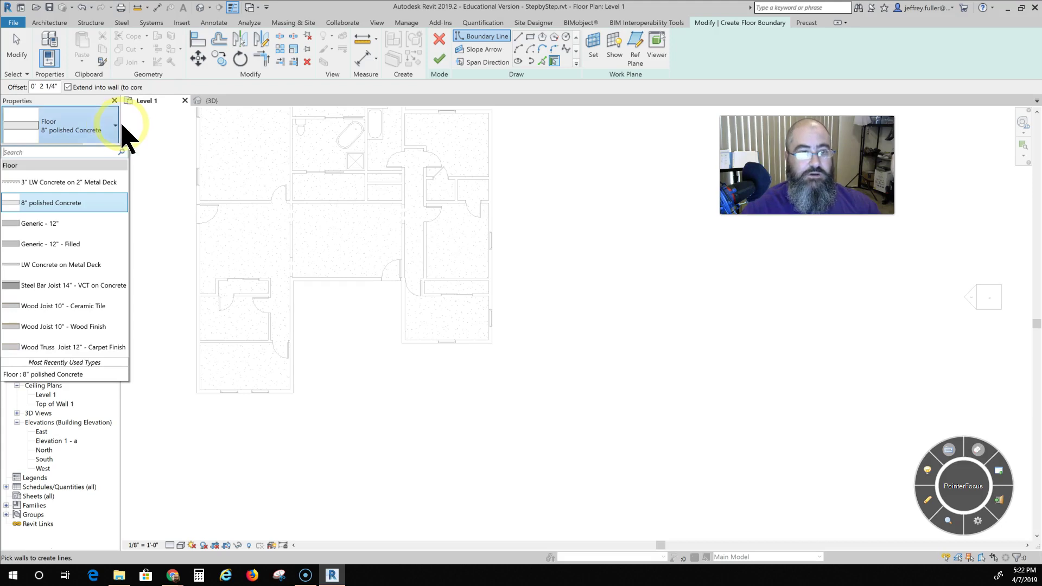
left_click(142, 140)
left_click(93, 126)
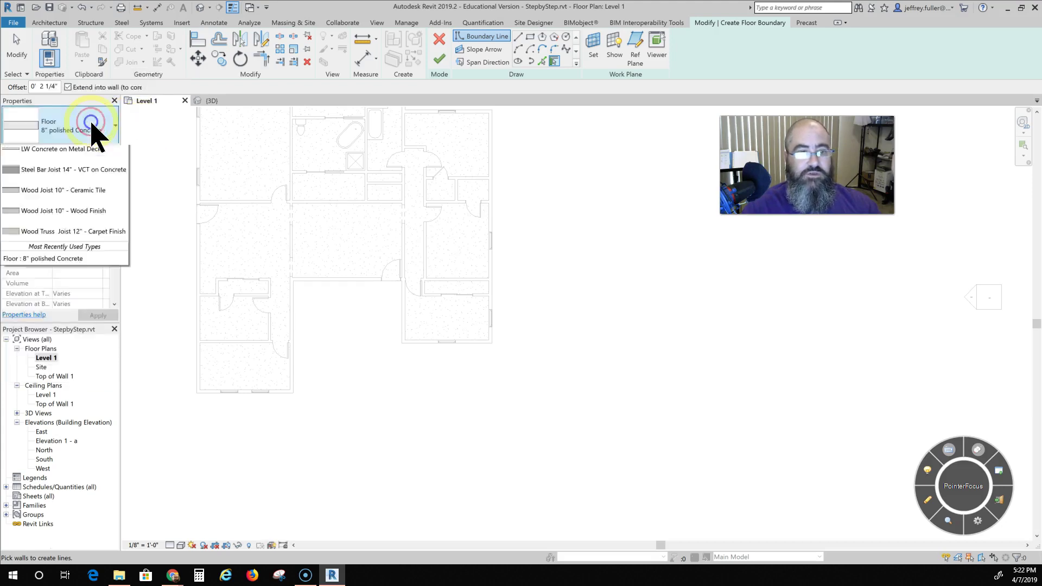
left_click(128, 139)
left_click(103, 156)
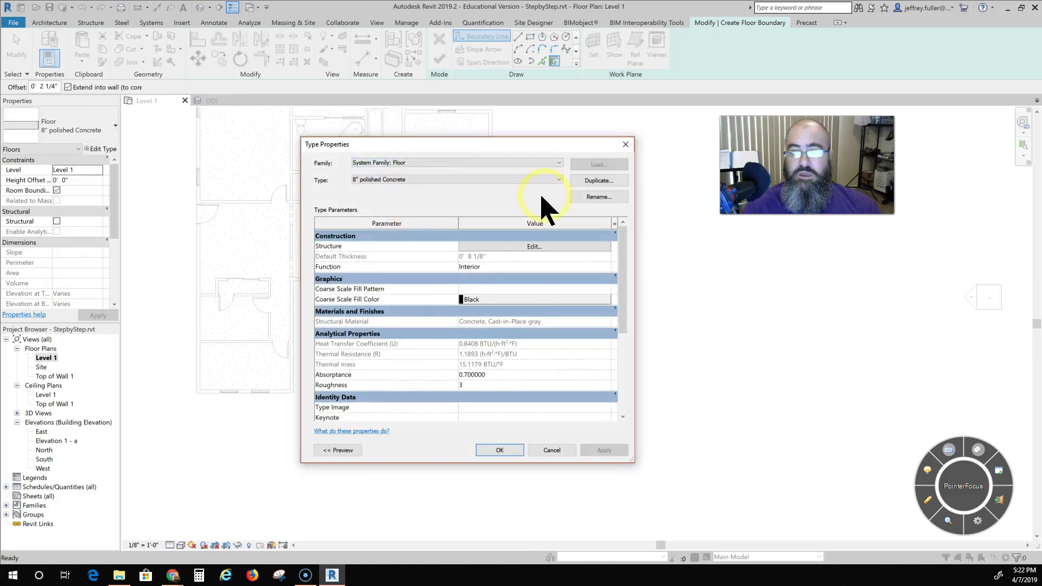
left_click(584, 184)
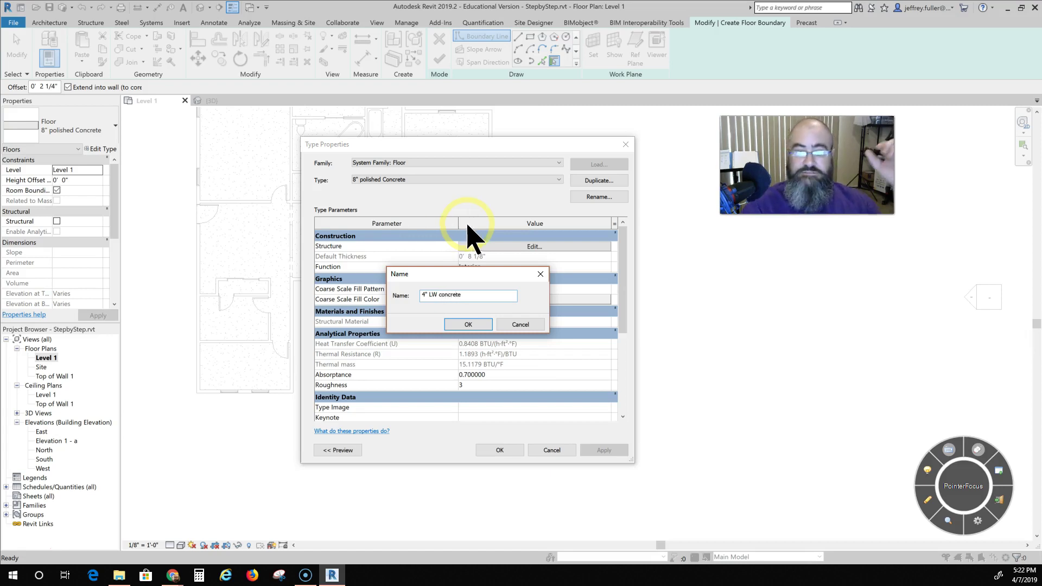
left_click(468, 324)
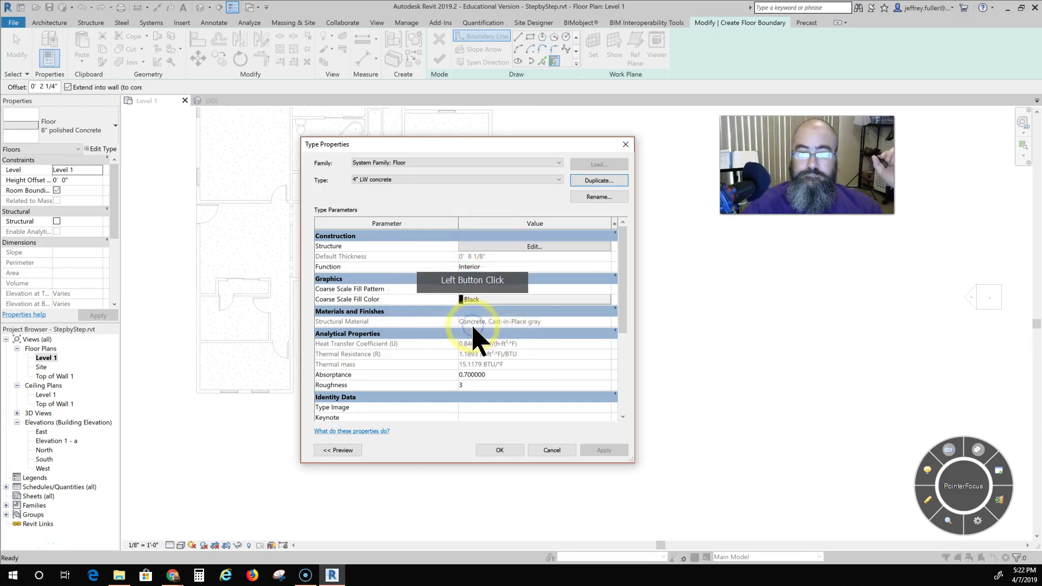
Delete the Finish 1 layer from the new floor type's assembly and set the structure layer's material to Concrete, Lightweight
left_click(544, 248)
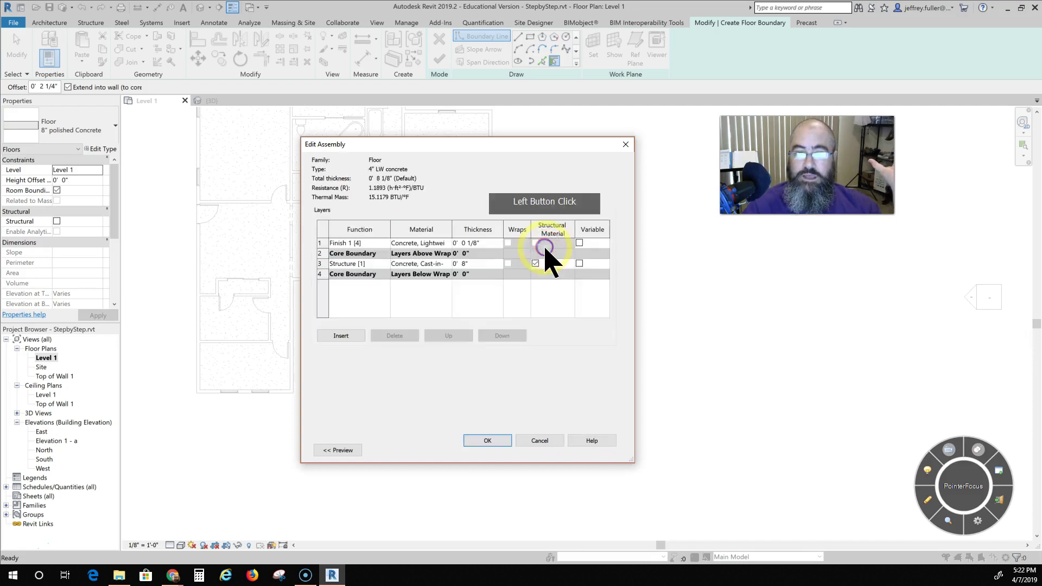
left_click(322, 243)
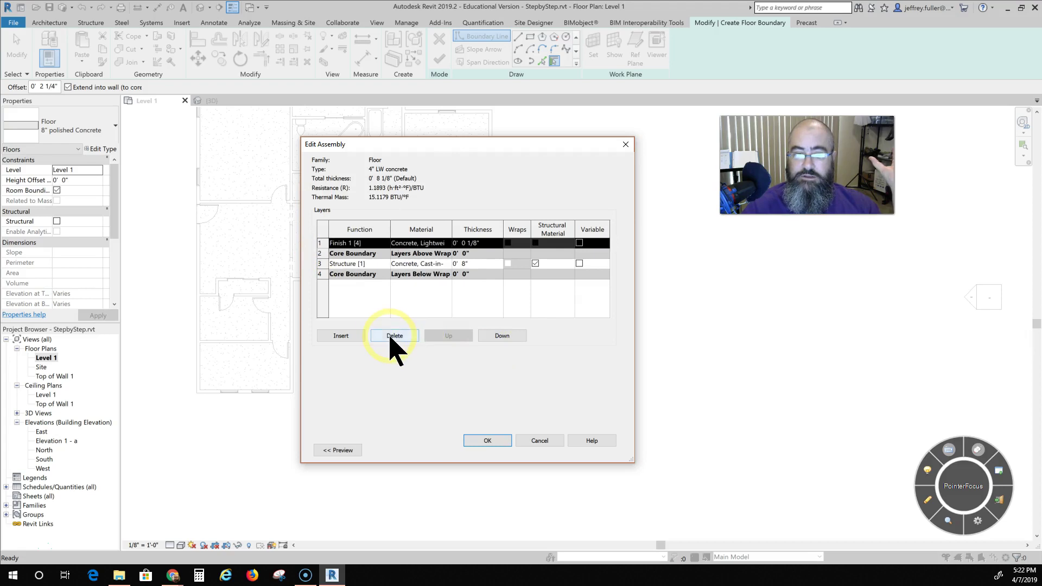
left_click(390, 336)
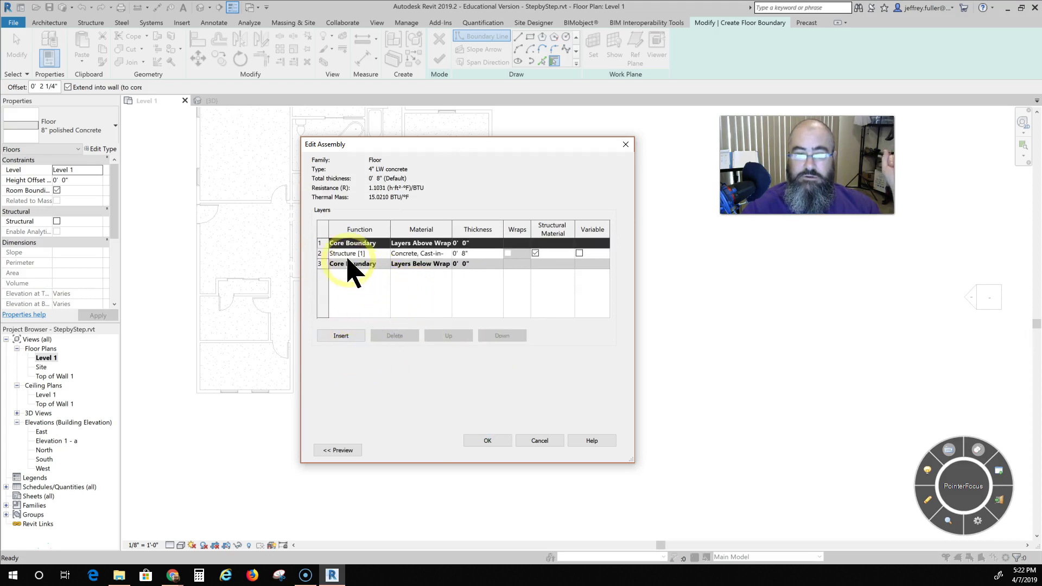
left_click(468, 253)
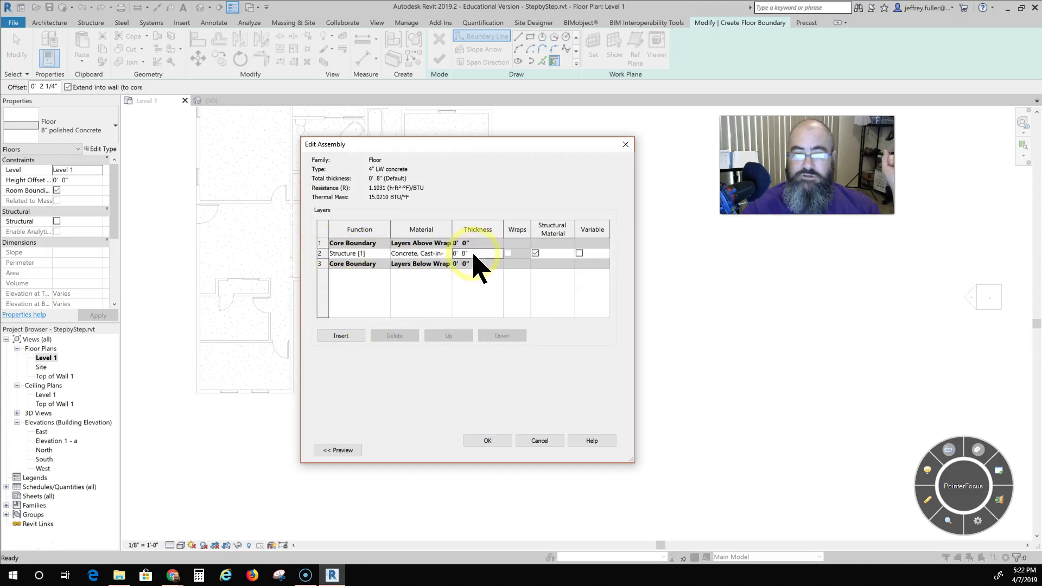
left_click(500, 253)
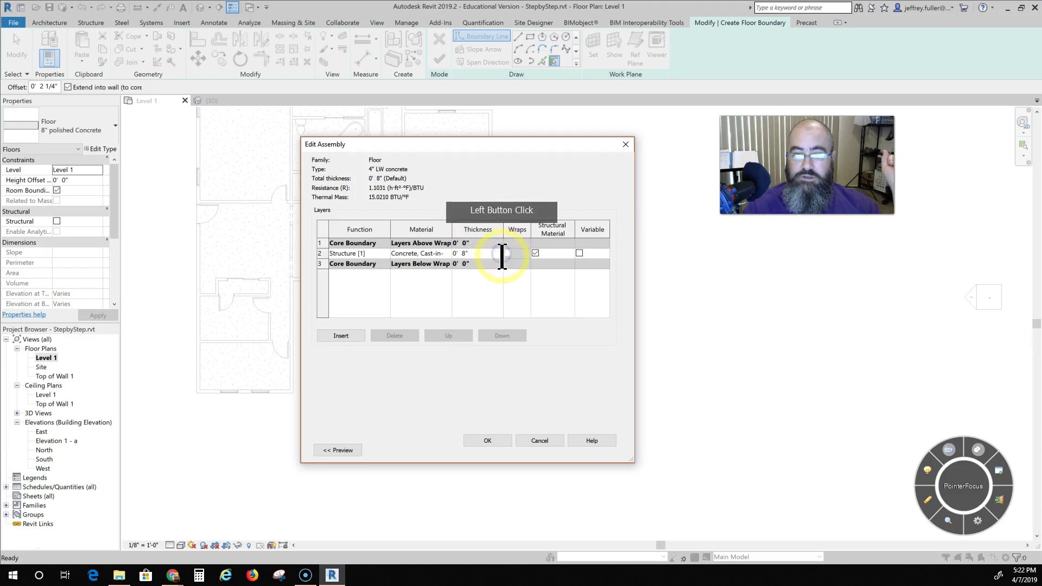
left_click(448, 254)
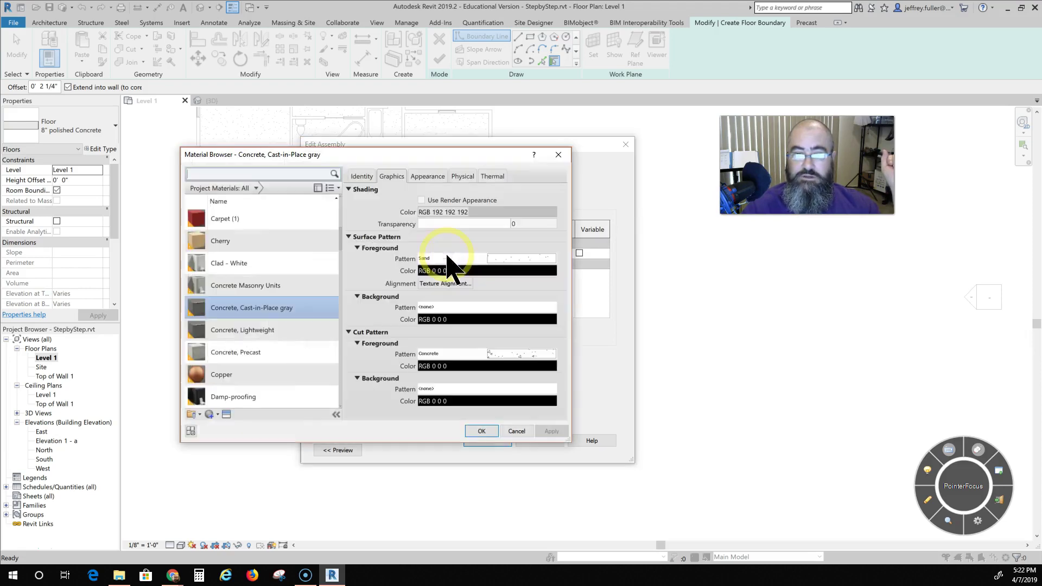
left_click(293, 331)
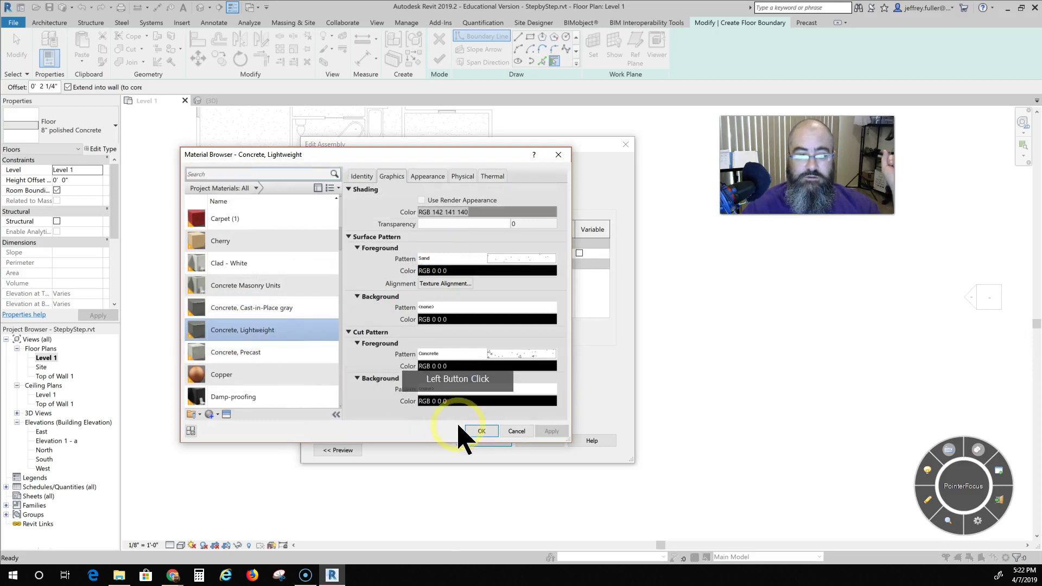
left_click(477, 432)
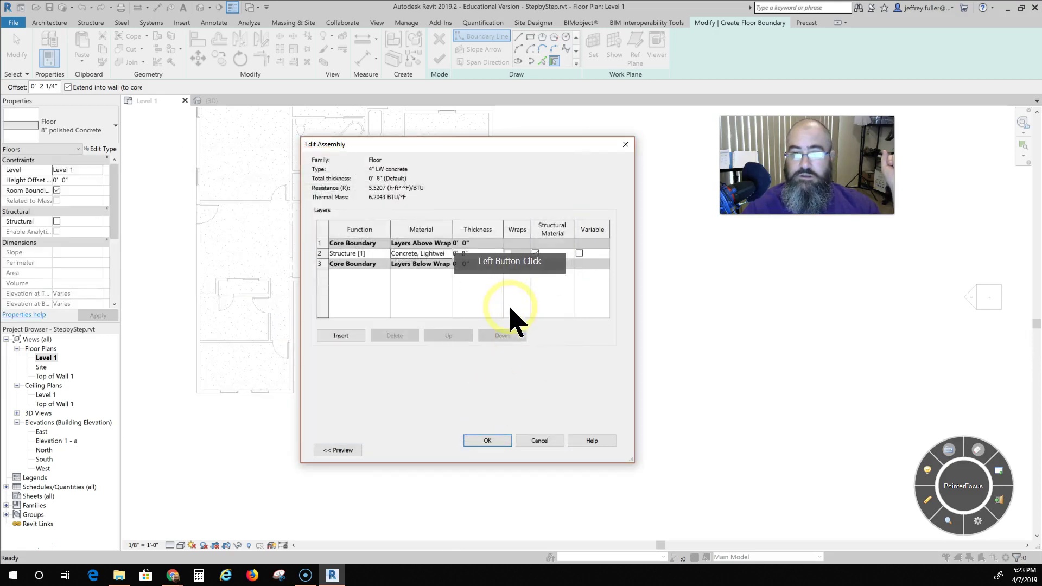
Set the structure layer's thickness to 4" and accept the floor type's properties
left_click(484, 253)
left_click_drag(484, 253, 439, 276)
type("4")
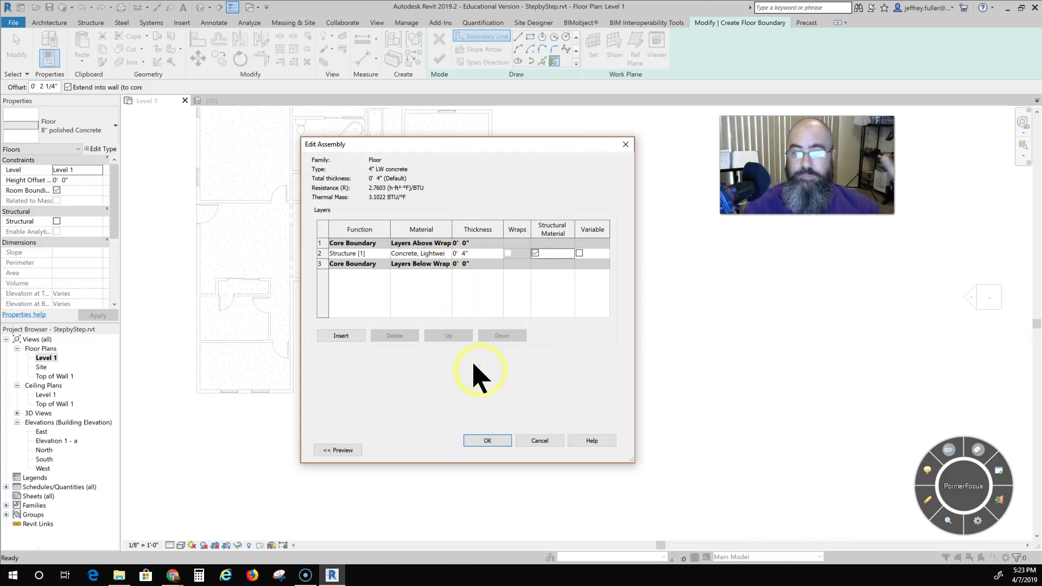
left_click(505, 443)
left_click(503, 452)
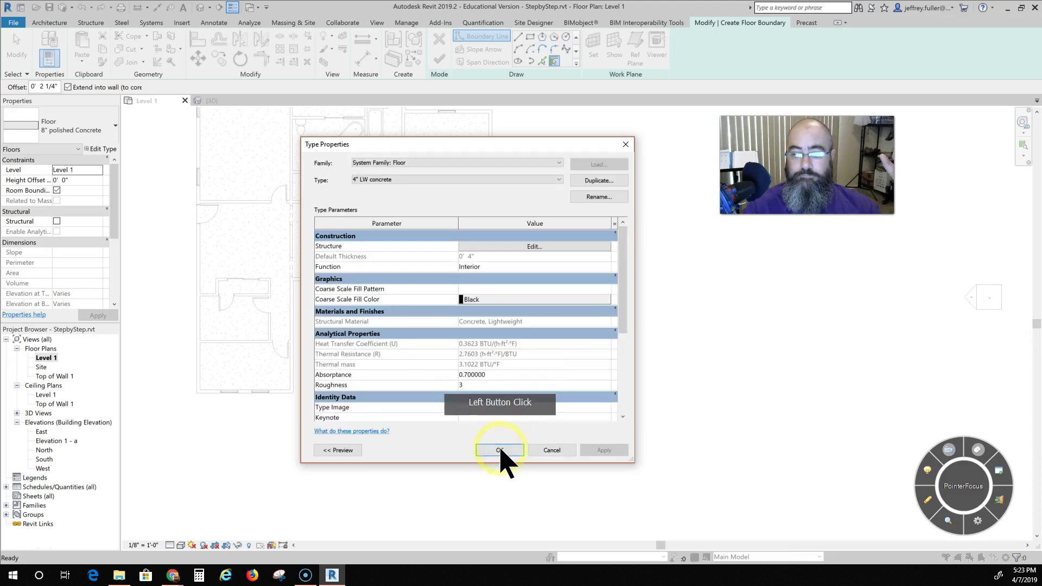
Draw the floor's south boundary line between the two wings, level with the east wing's south wall, and its west line along the west wing
middle_click_drag(349, 226, 421, 287)
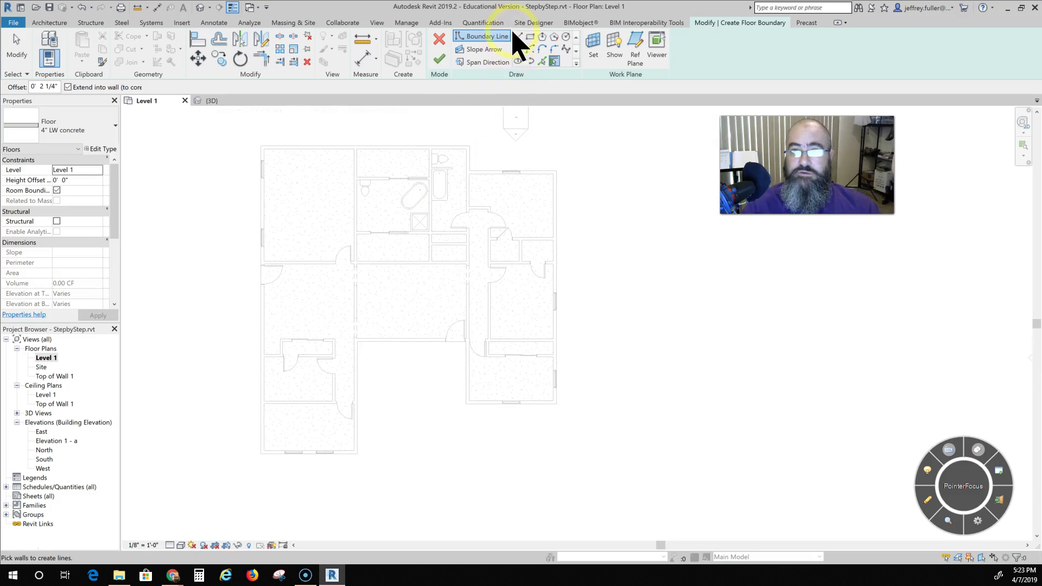
middle_click_drag(412, 353, 470, 386)
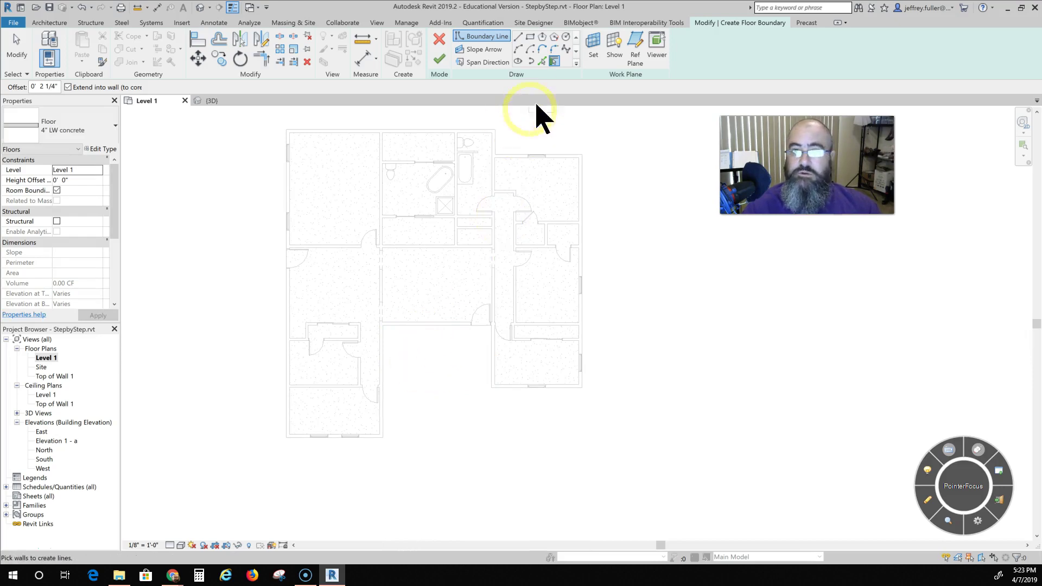
left_click(518, 37)
scroll(447, 372, "up", 2)
middle_click_drag(448, 374, 440, 342)
scroll(445, 354, "up", 2)
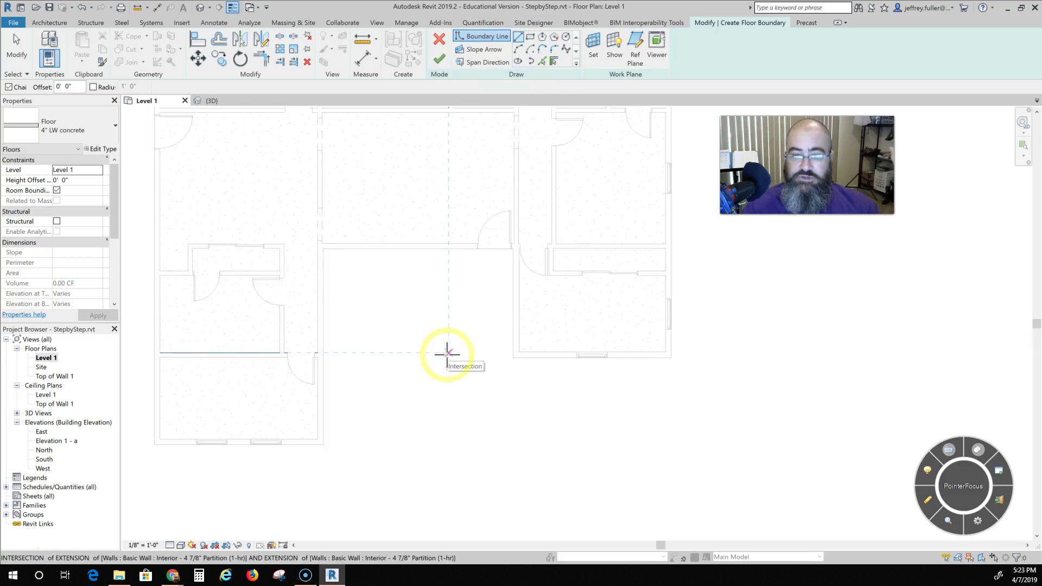
left_click(513, 358)
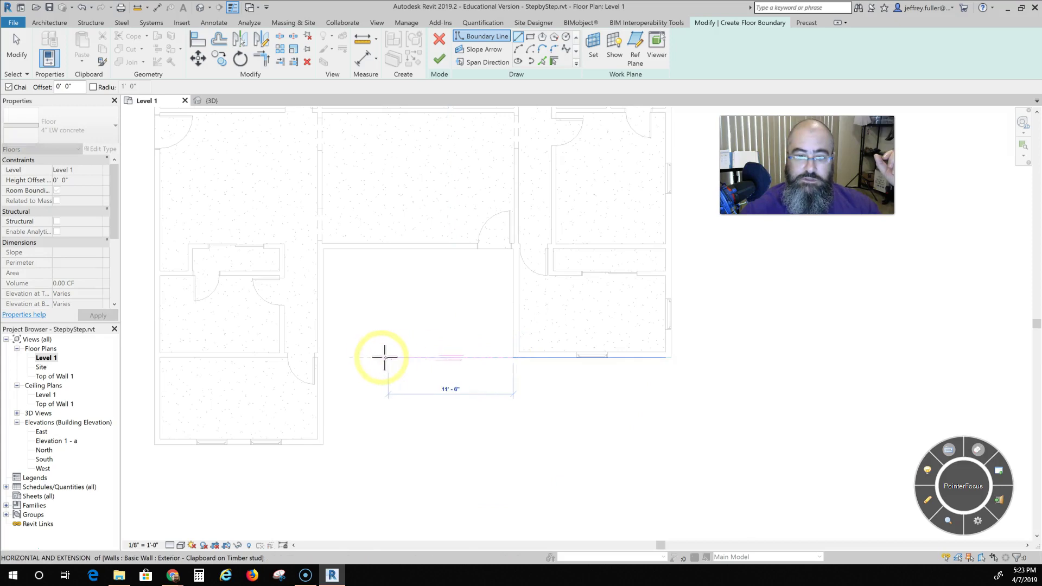
left_click(327, 356)
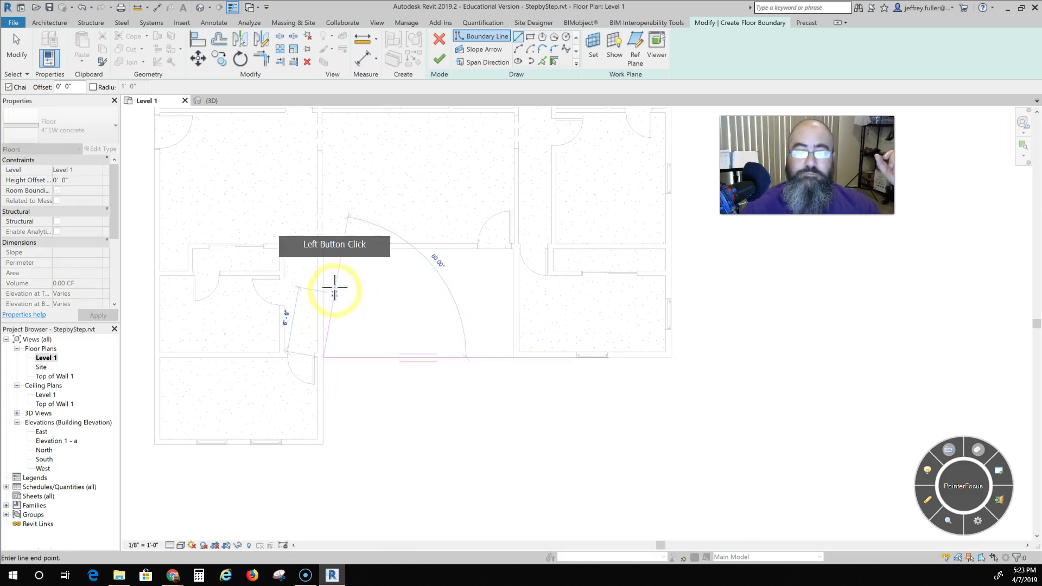
left_click(324, 250)
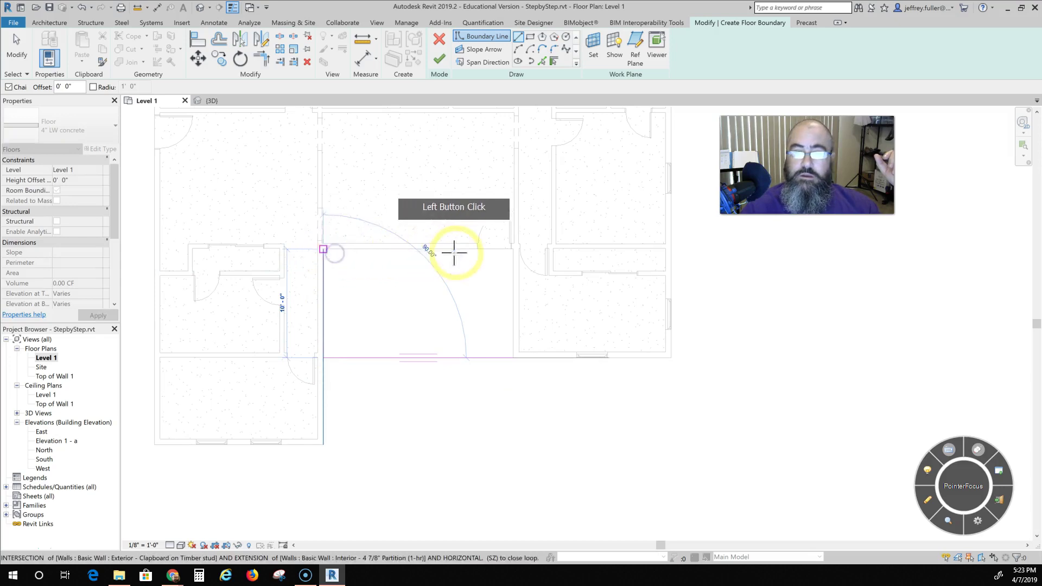
Close the floor boundary along the recessed exterior wall with the door and the east wing's inner wall, and finish the floor
scroll(480, 251, "up", 5)
scroll(482, 251, "up", 2)
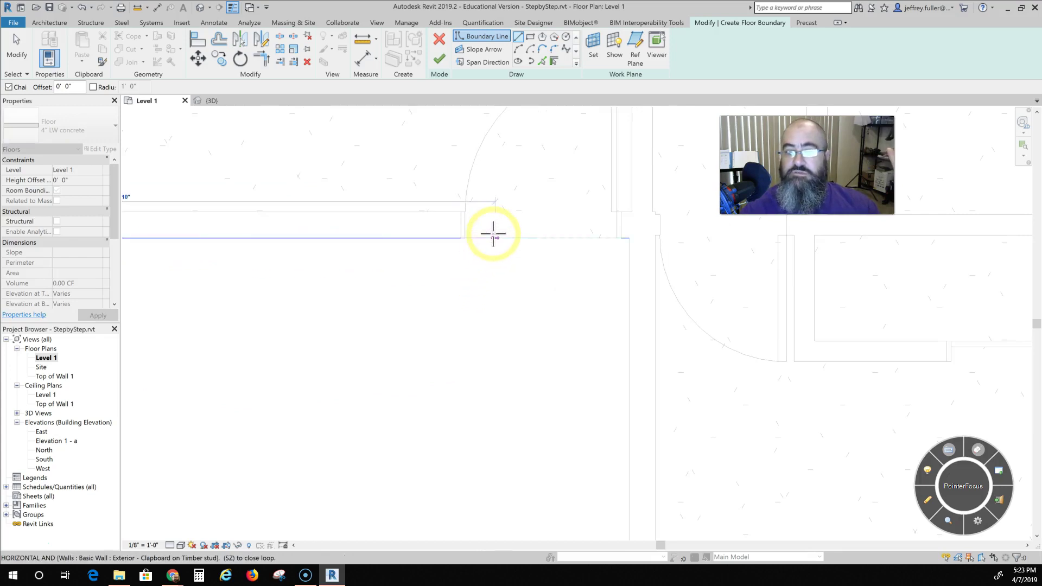
left_click(453, 237)
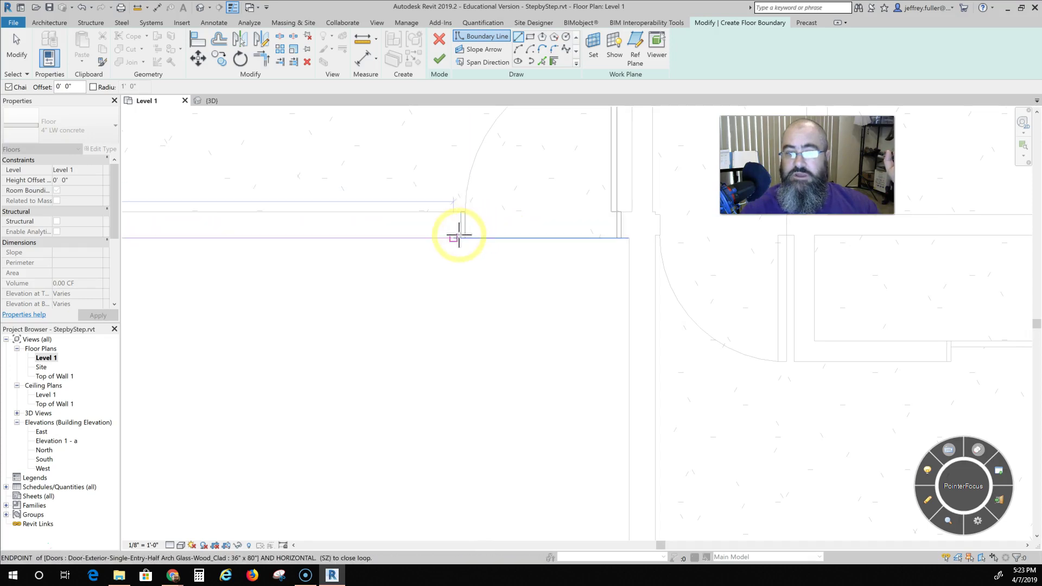
left_click(627, 237)
middle_click_drag(601, 260, 523, 205)
left_click(534, 394)
scroll(482, 332, "down", 2)
middle_click_drag(482, 333, 549, 354)
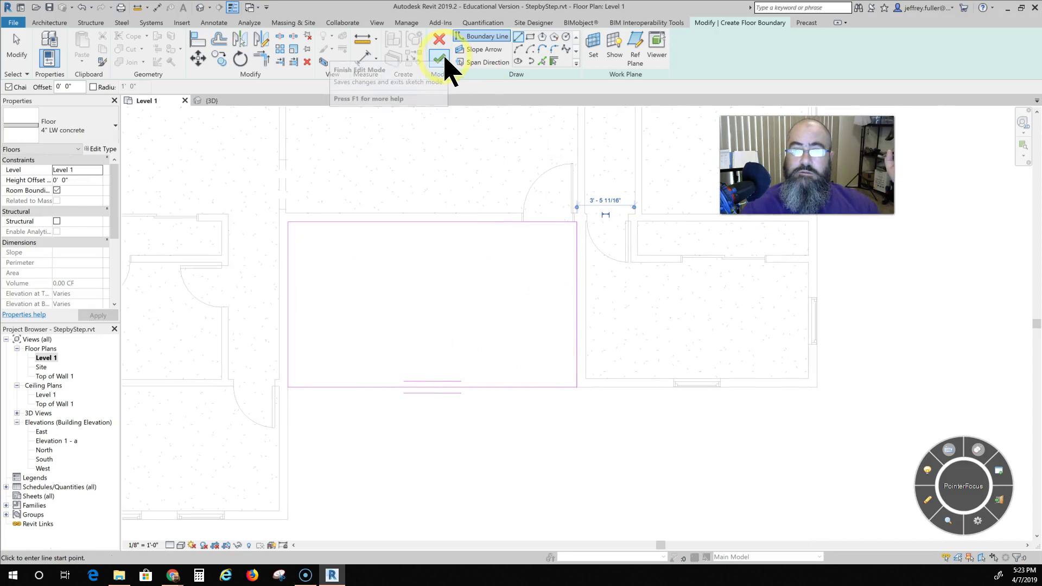
left_click(441, 60)
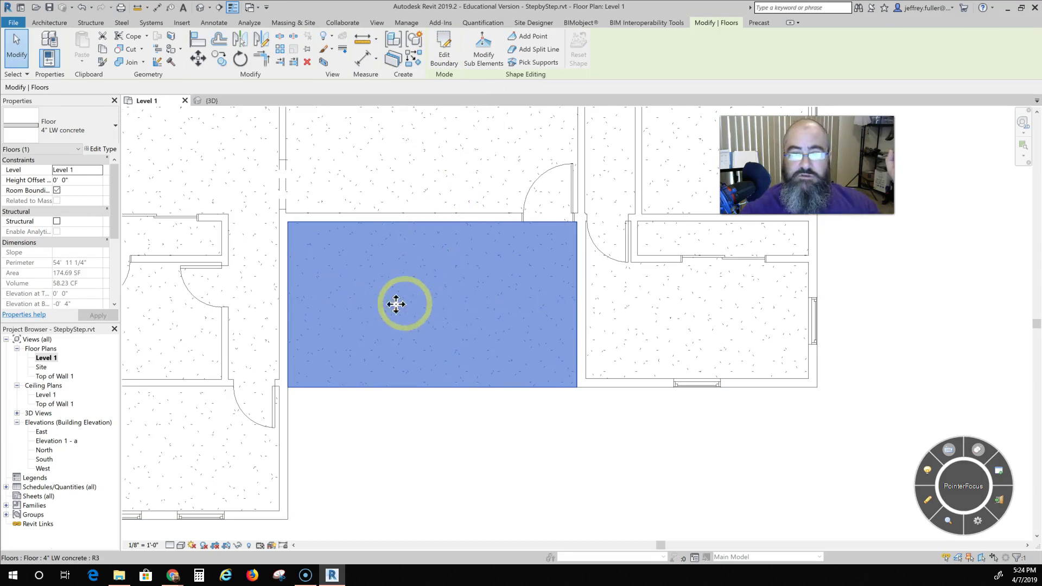
Cut a vertical building section from just south of the new slab up into the central room
scroll(403, 302, "down", 4)
middle_click_drag(458, 294, 438, 357)
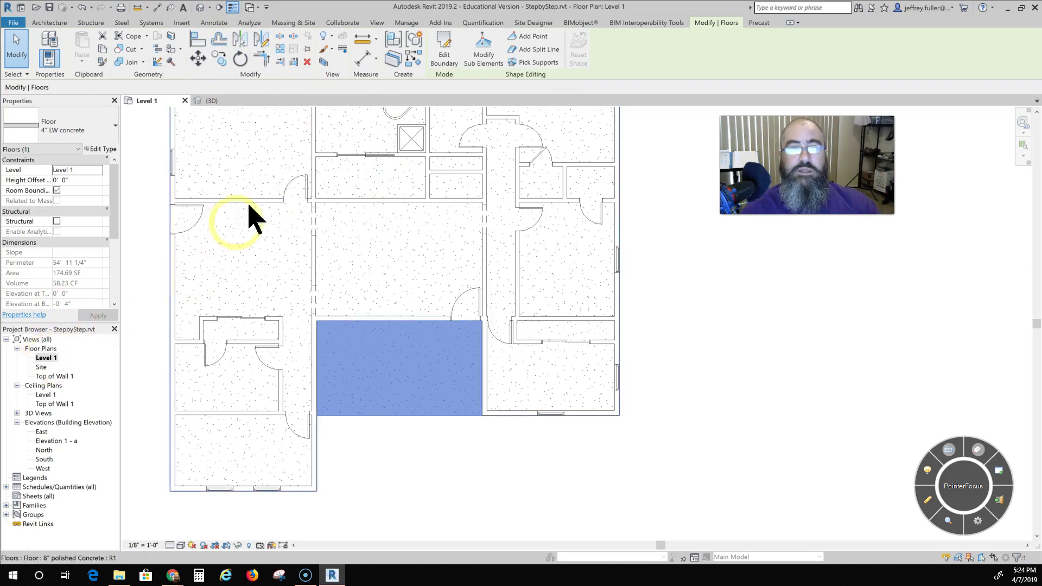
left_click(378, 23)
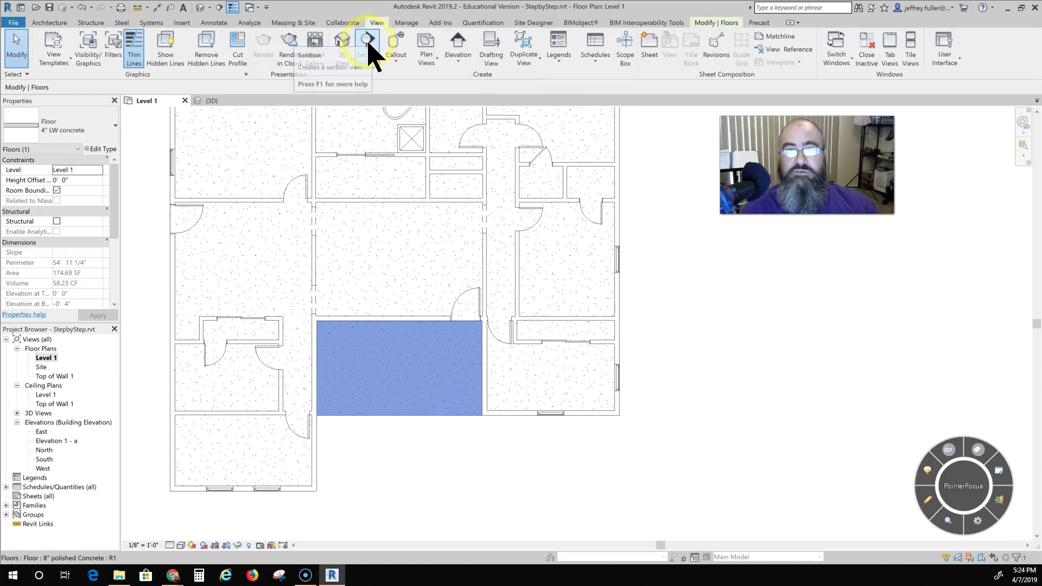
left_click(368, 51)
left_click(402, 446)
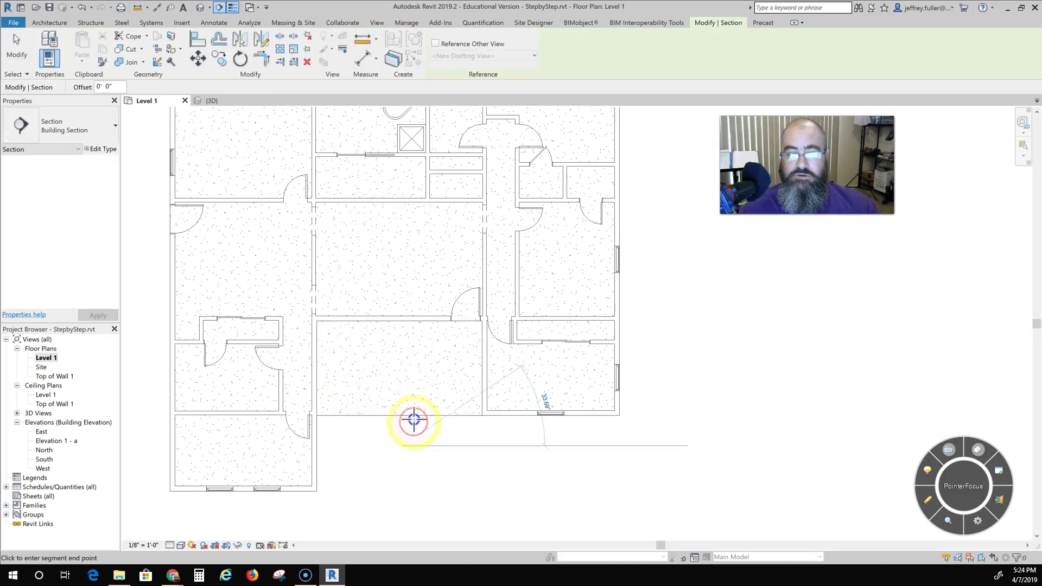
left_click(400, 227)
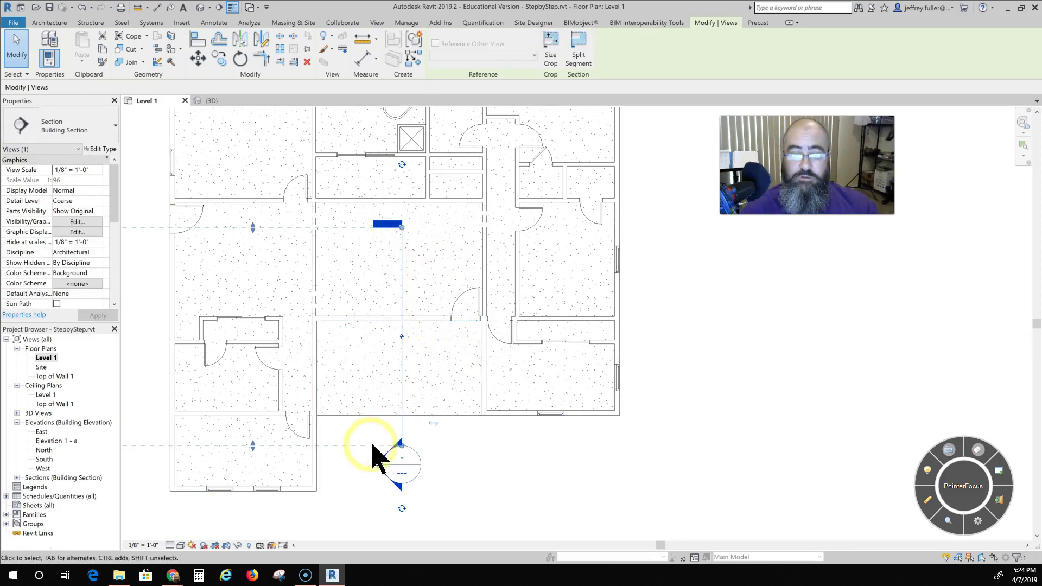
Open the new section view and examine how the 4" slab meets the house floor and its thickened edge
left_click(442, 484)
double_click(382, 473)
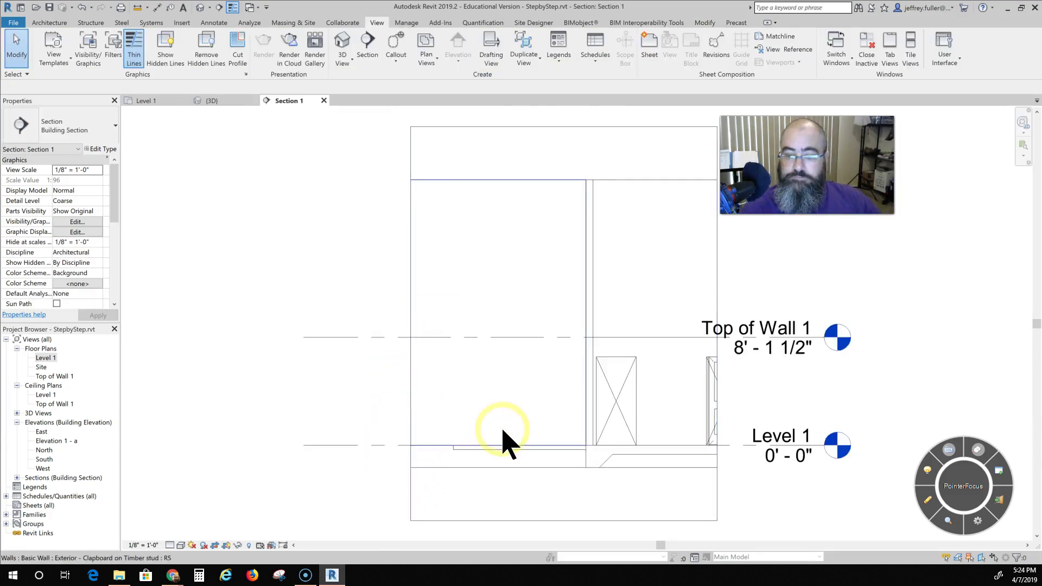
scroll(503, 429, "up", 2)
middle_click_drag(510, 416, 401, 310)
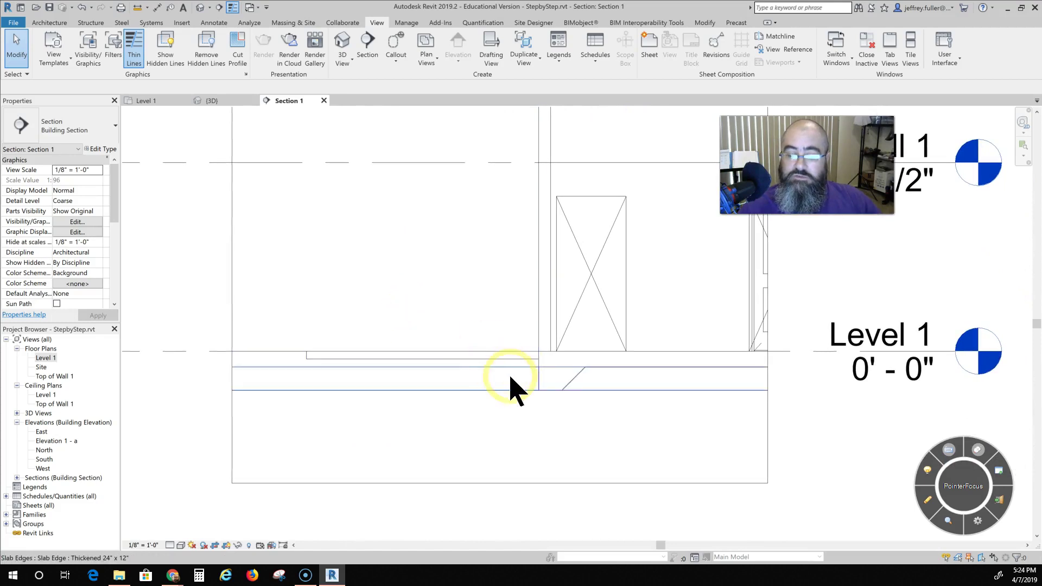
middle_click(503, 365)
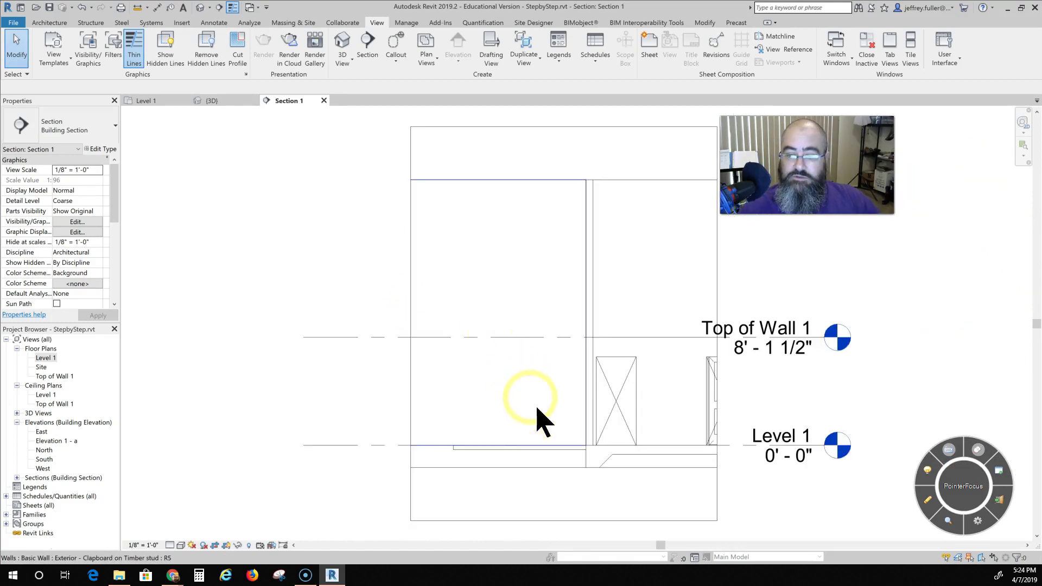
Inspect the section around Level 1, comparing the floor slab, the thin 4" slab and the thickened edge
middle_click_drag(538, 410, 448, 338)
scroll(476, 389, "up", 2)
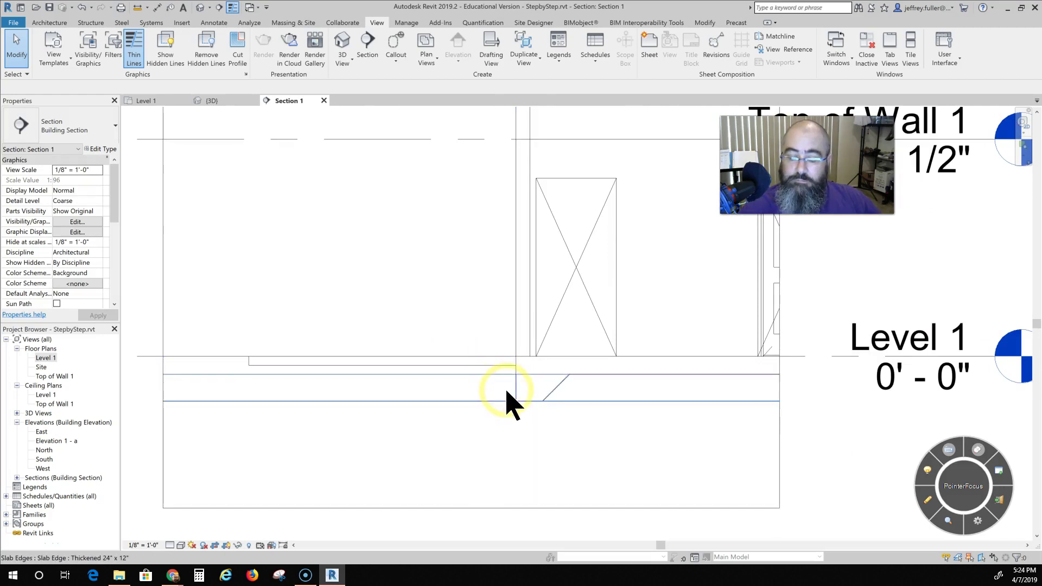
scroll(426, 355, "down", 3)
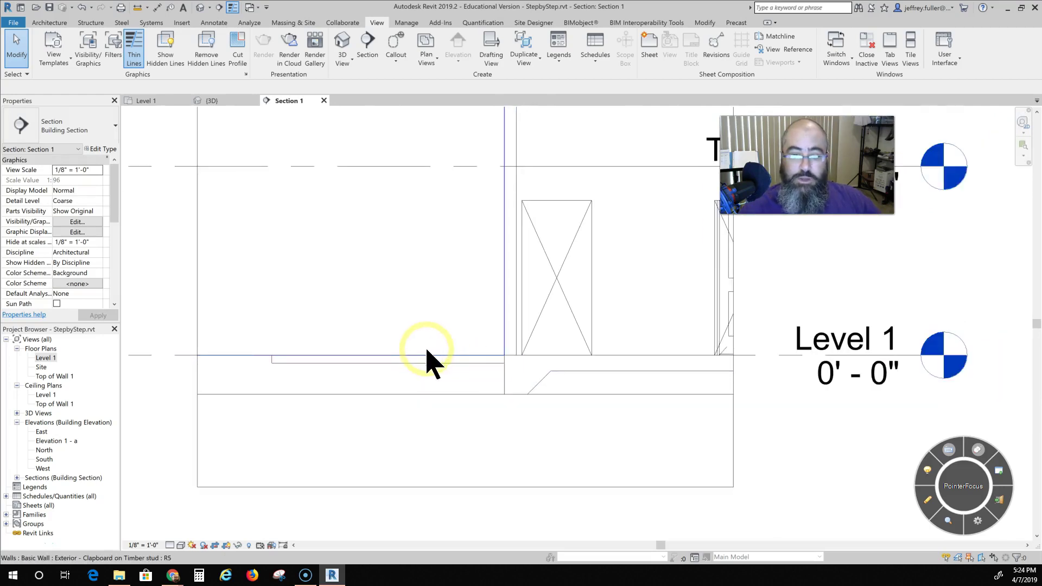
scroll(406, 363, "down", 2)
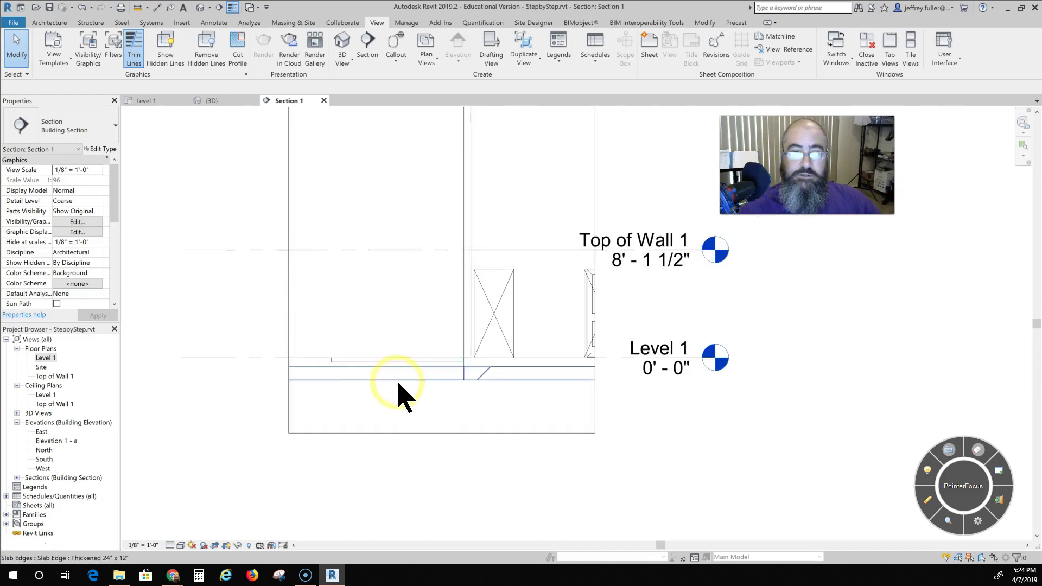
middle_click_drag(396, 381, 486, 403)
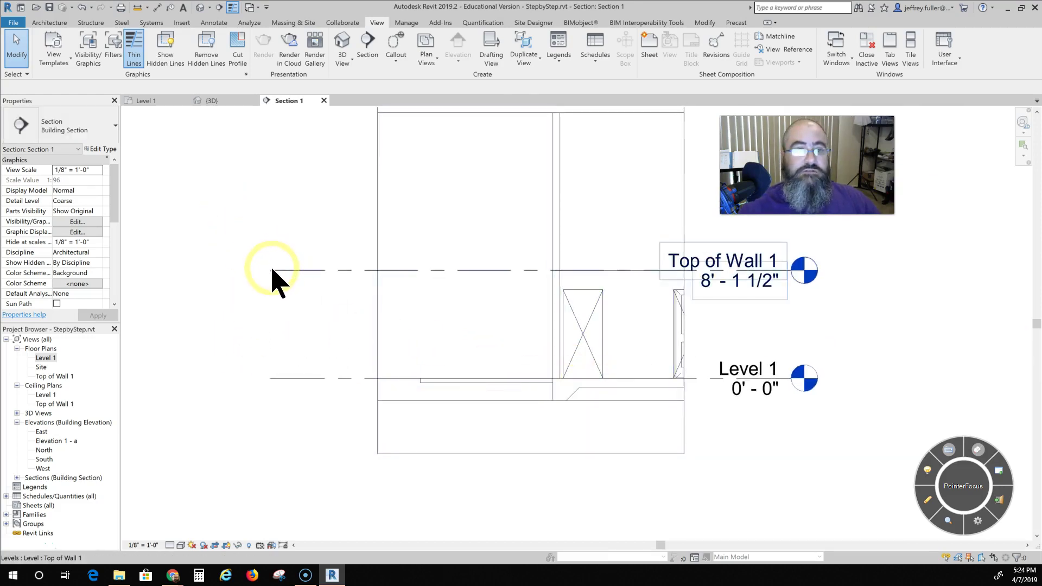
In the Level 1 floor plan, place a perspective camera just south of the 4" slab near the east wing, aimed northwest
double_click(47, 358)
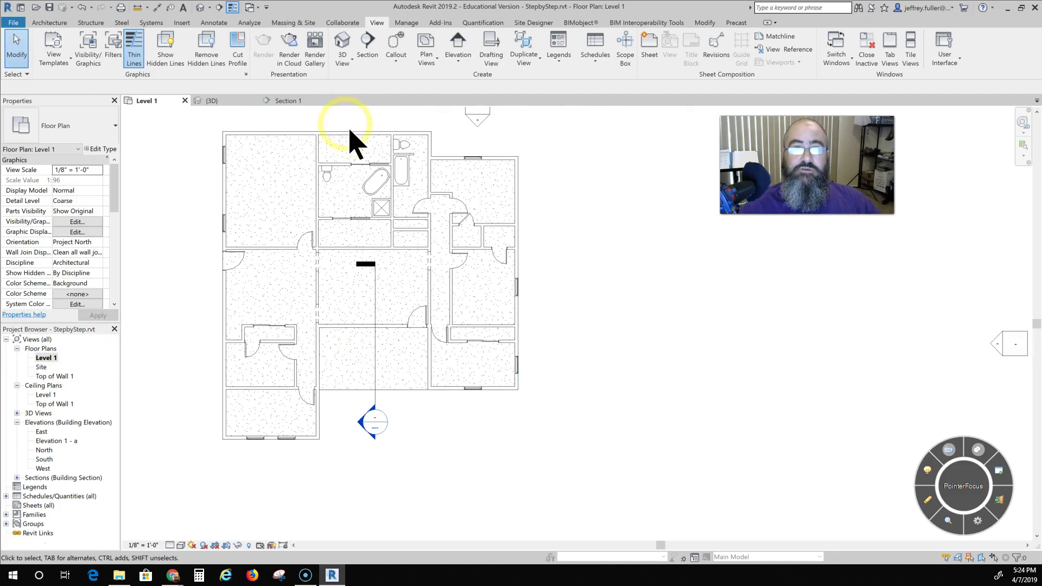
scroll(298, 296, "down", 1)
middle_click_drag(325, 294, 385, 323)
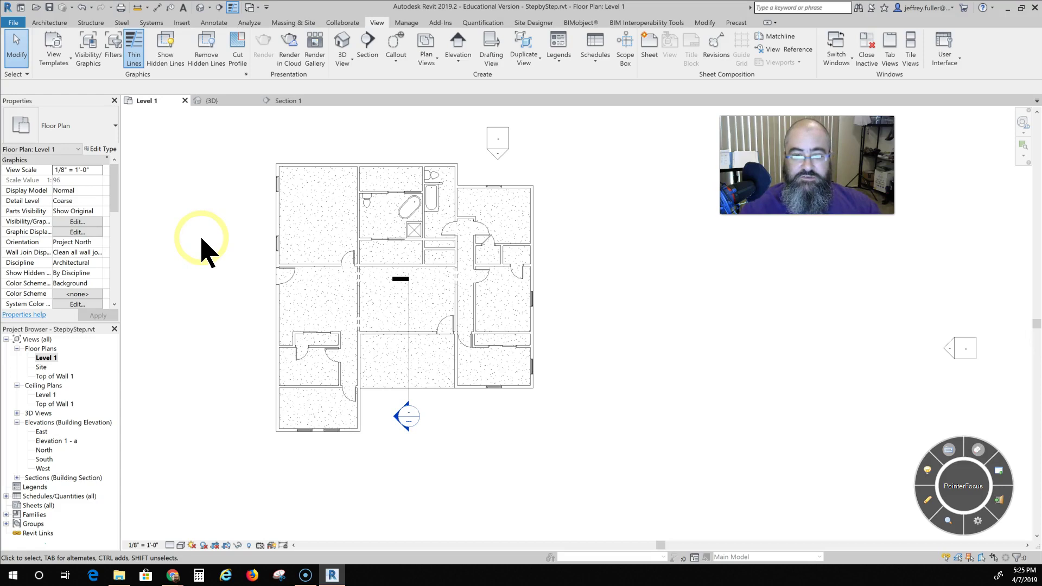
left_click(210, 8)
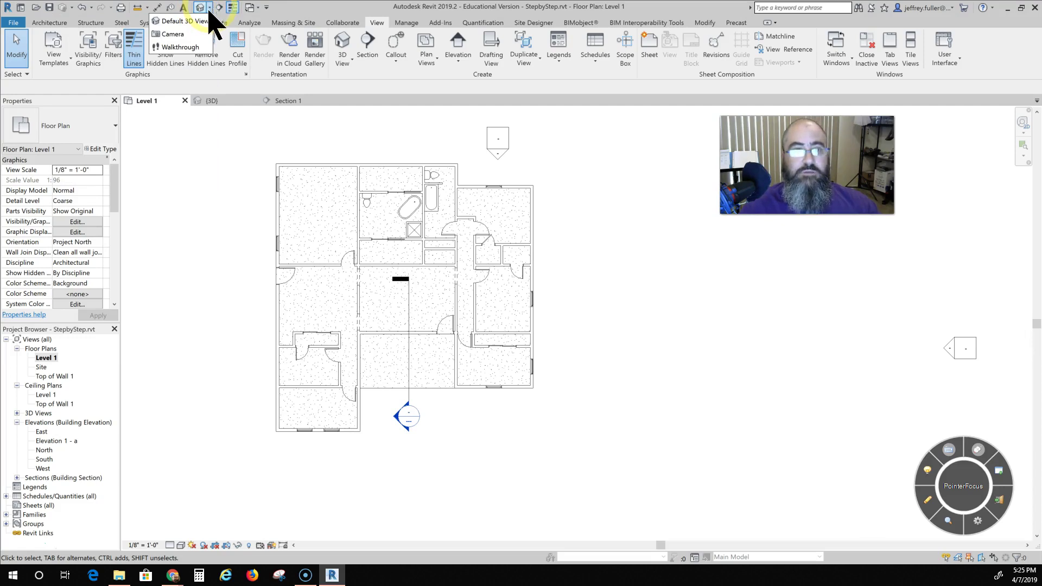
left_click(174, 35)
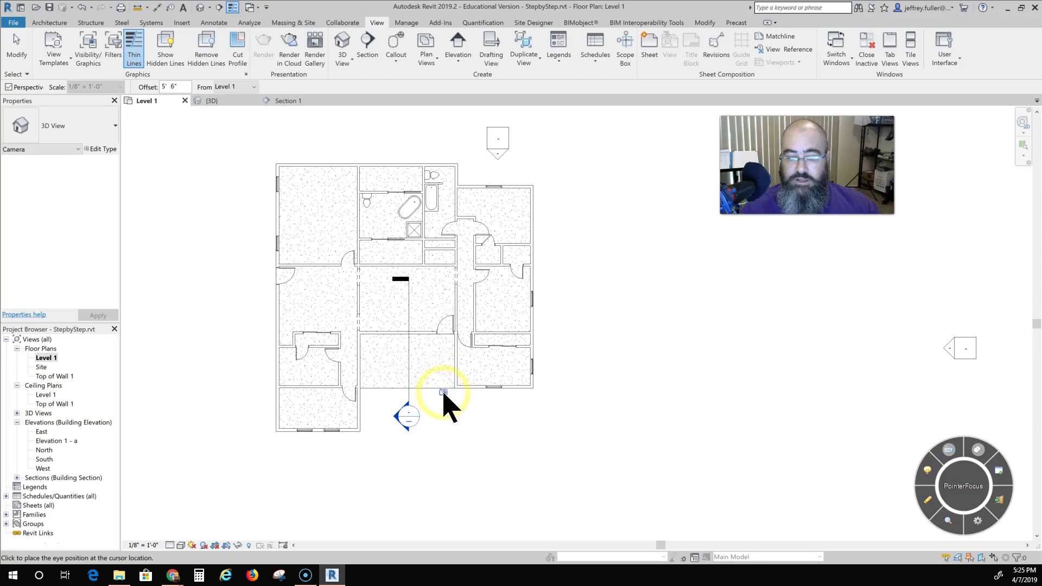
left_click(400, 365)
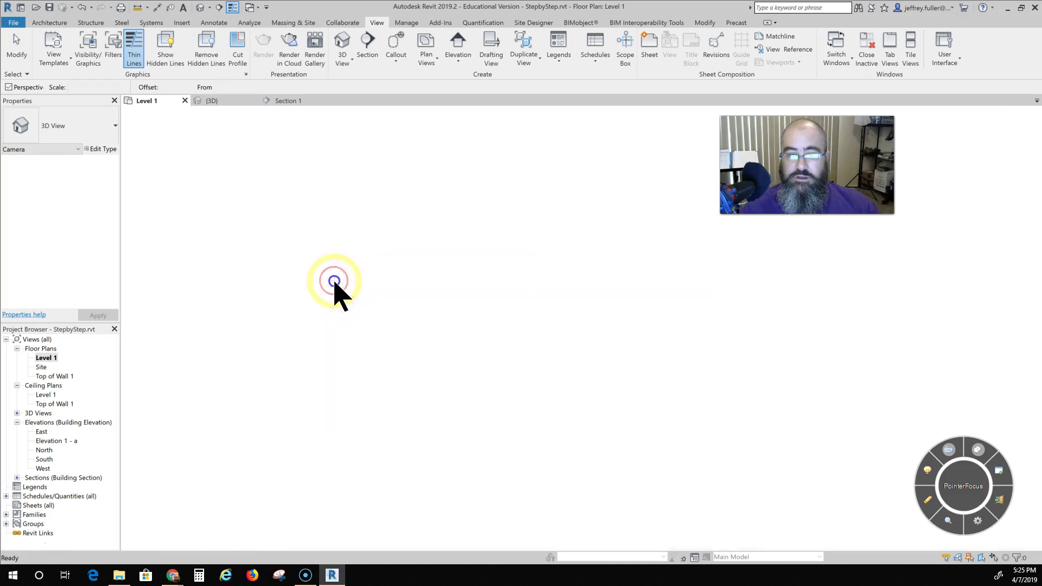
Enlarge the camera view's crop region on all four sides to take in more of the slab, the walls and the door
scroll(472, 470, "down", 2)
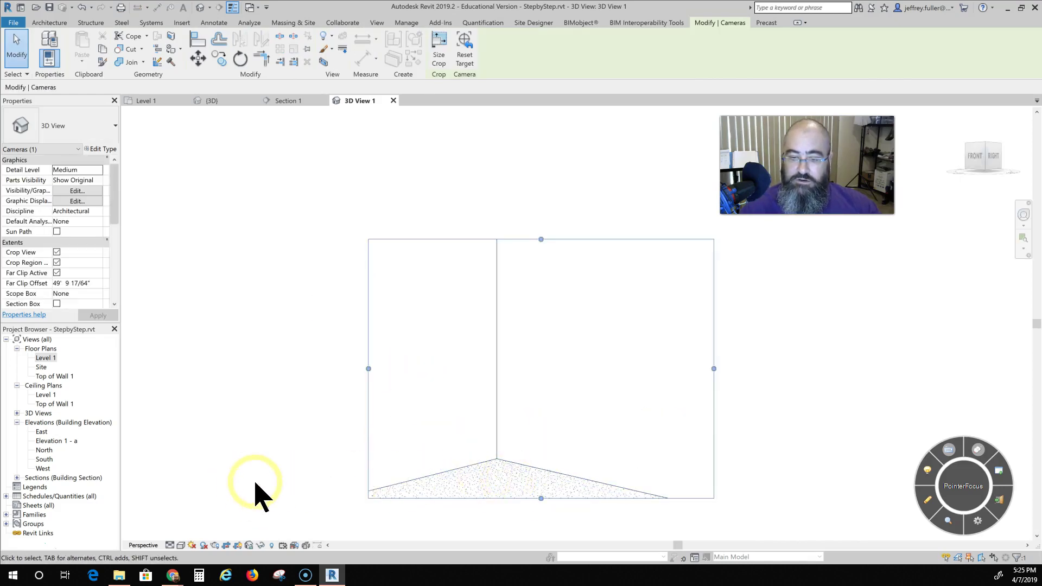
left_click_drag(369, 369, 264, 369)
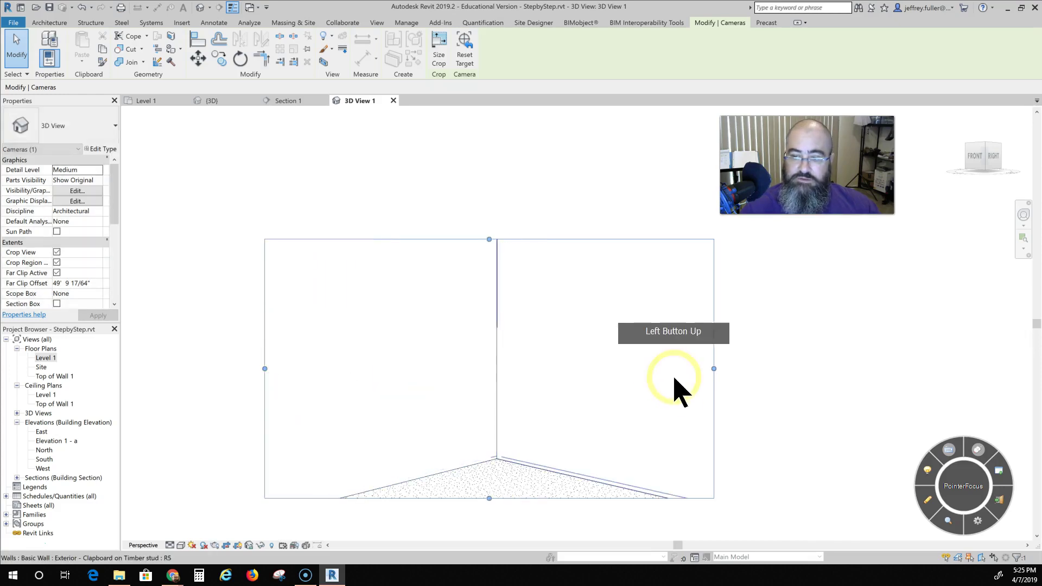
left_click_drag(489, 499, 489, 533)
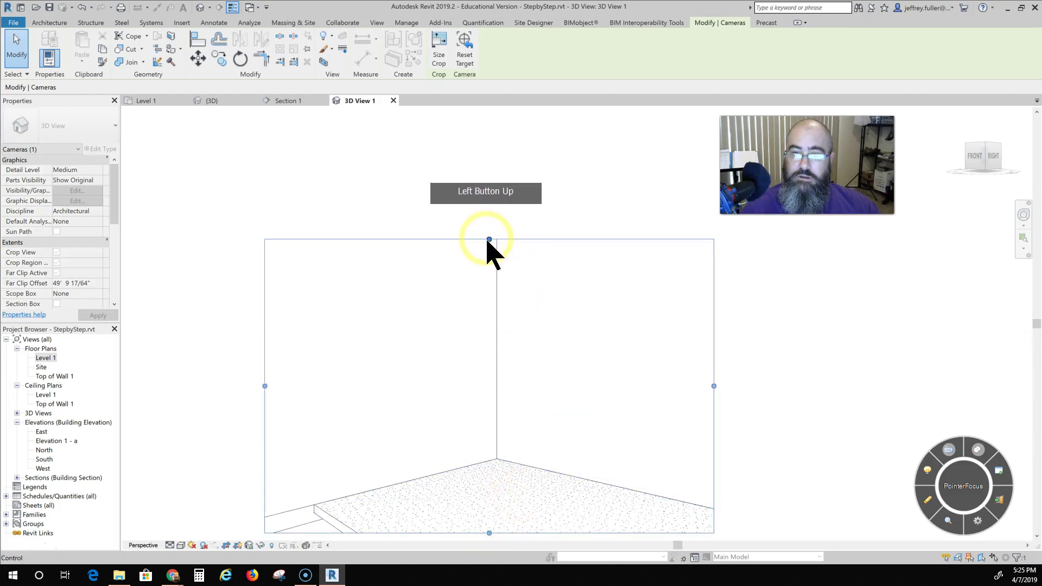
left_click_drag(489, 239, 486, 169)
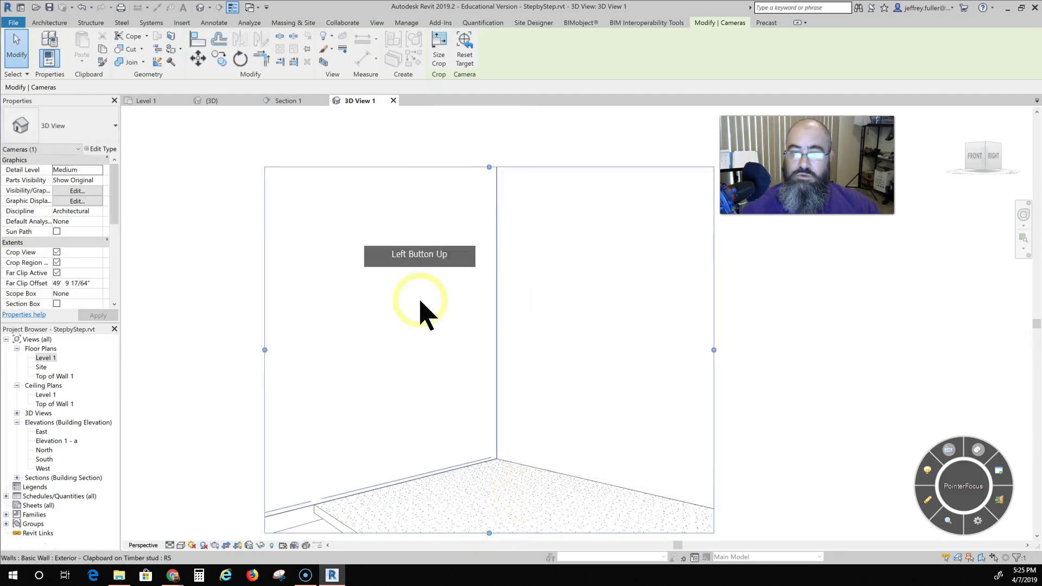
scroll(380, 434, "down", 2)
left_click_drag(598, 376, 755, 376)
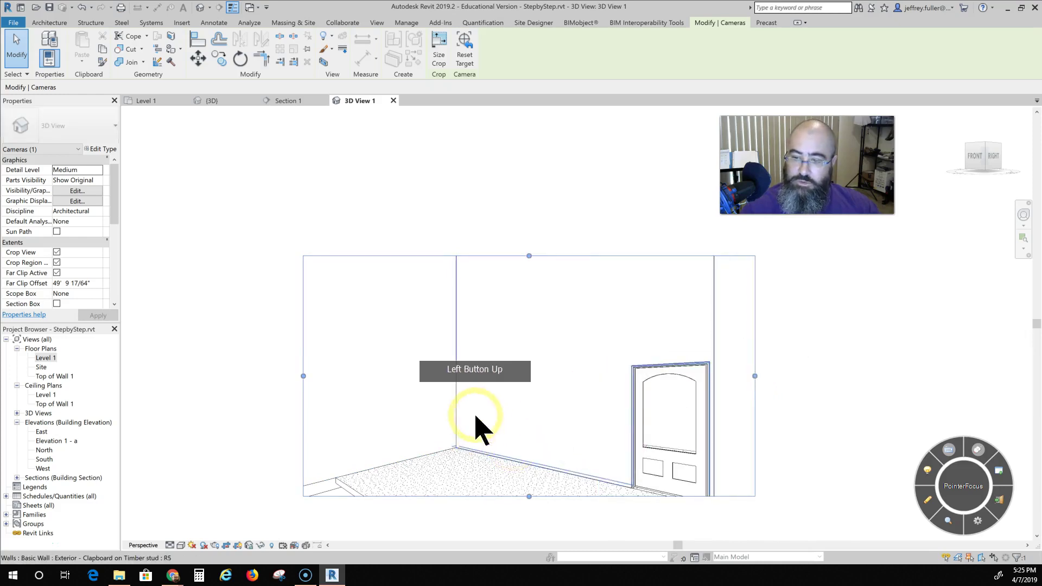
scroll(396, 516, "down", 1)
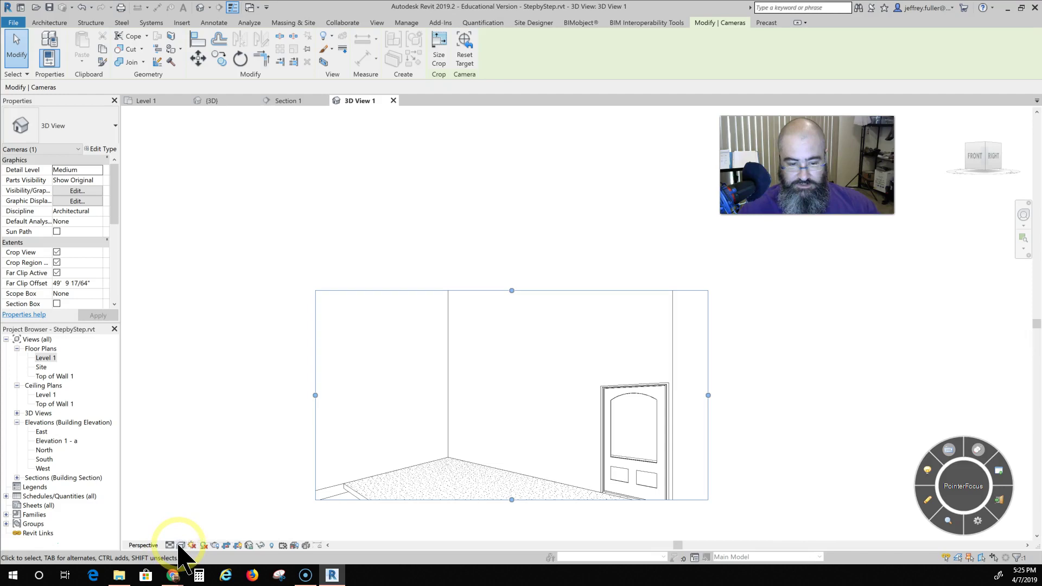
Try the Realistic visual style in the camera view, switch it to Shaded, and examine the slab's surface
left_click(180, 545)
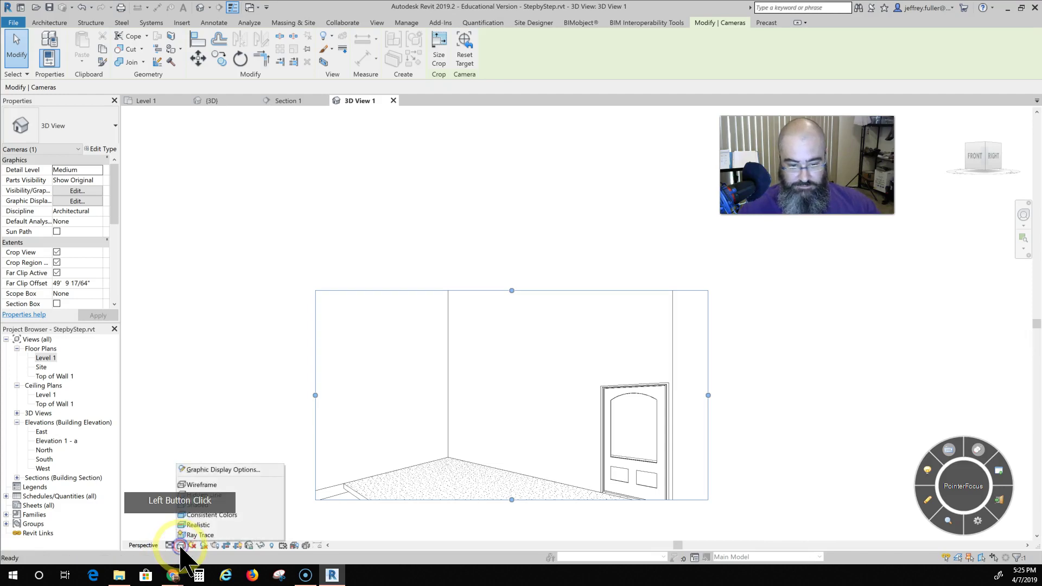
left_click(191, 524)
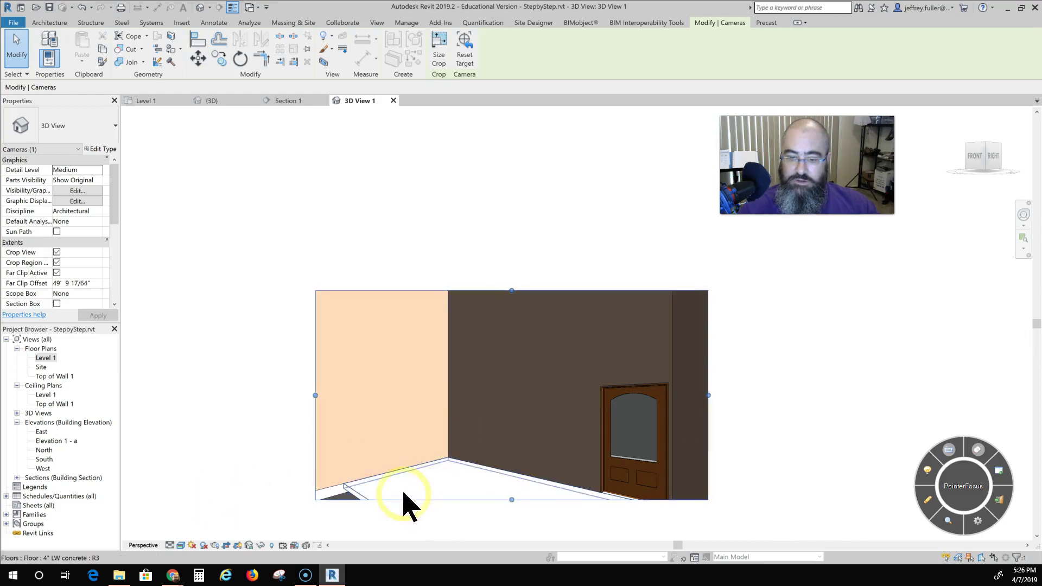
left_click(181, 545)
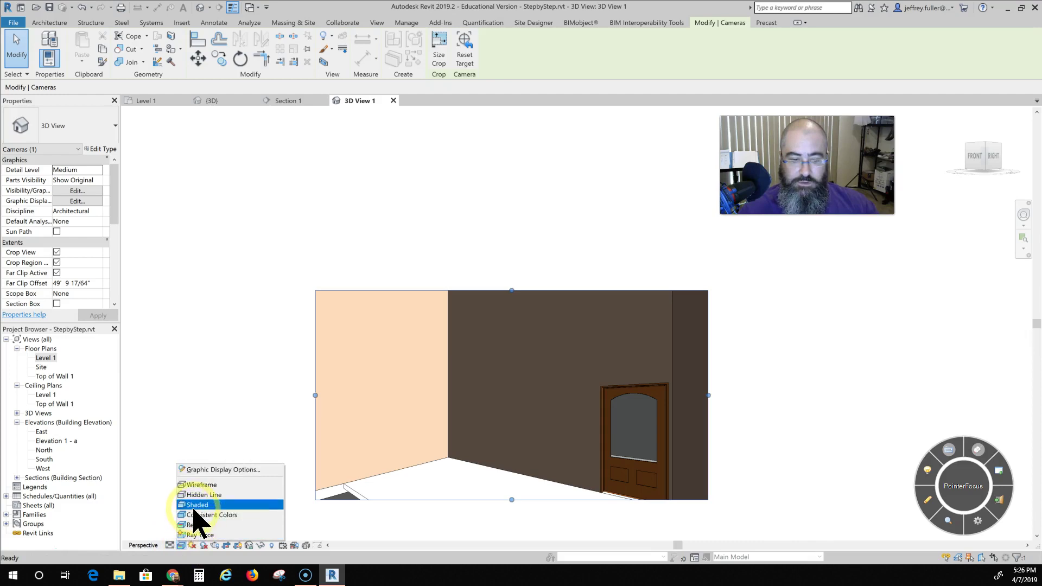
left_click(191, 495)
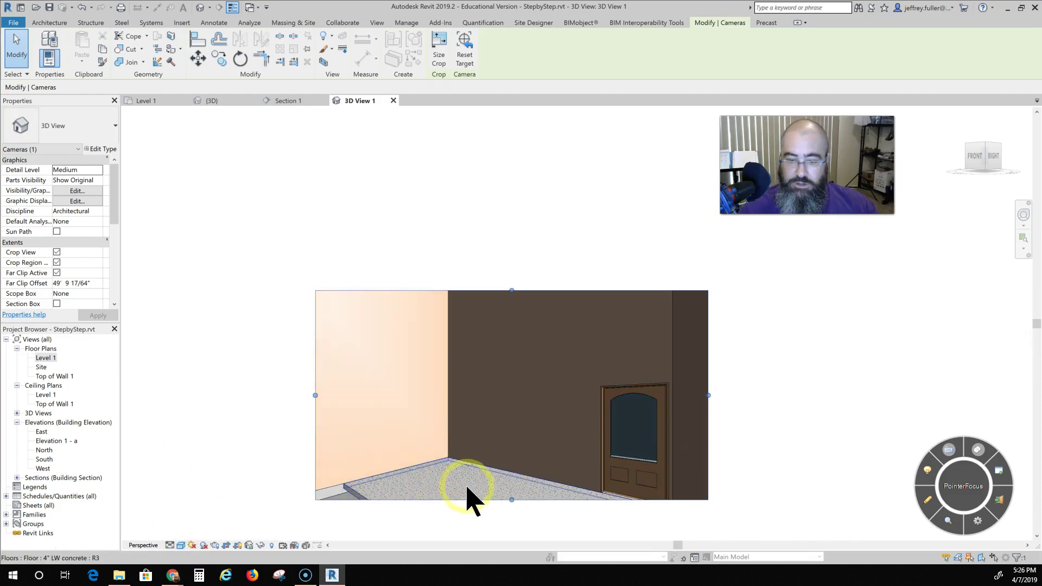
scroll(452, 488, "up", 3)
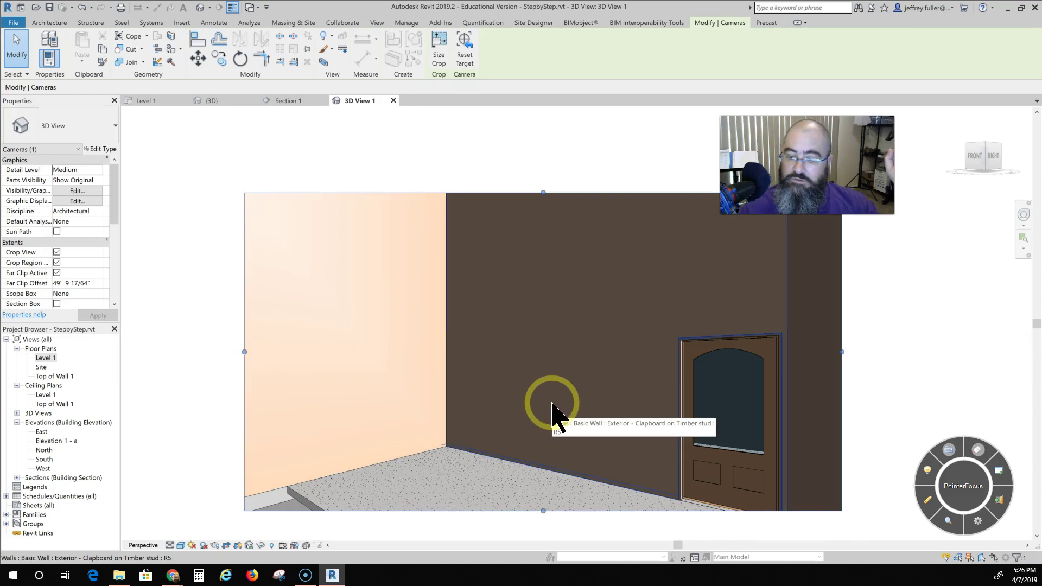
scroll(412, 461, "down", 3)
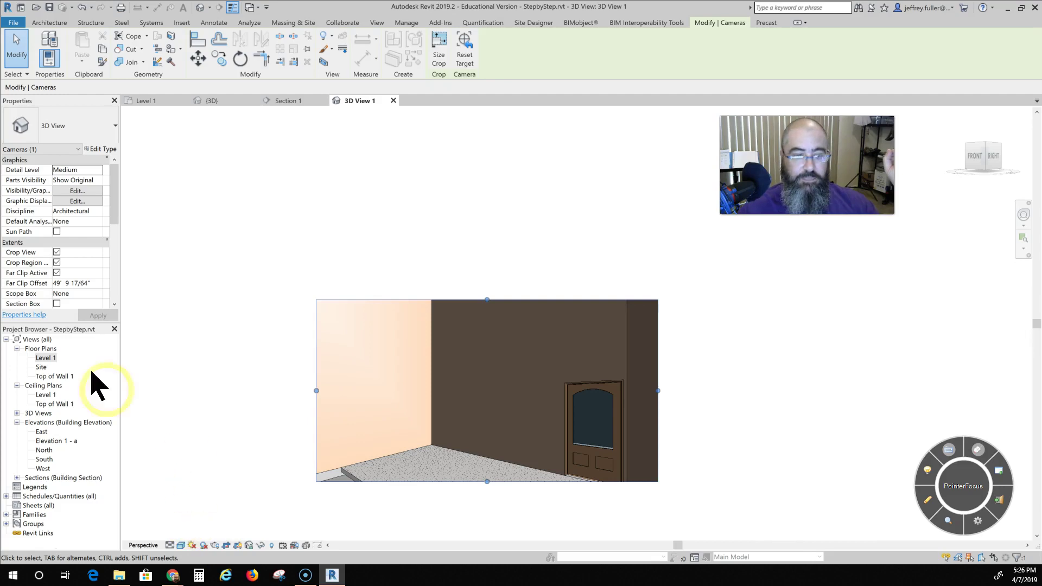
Return to the Level 1 floor plan and delete the exterior camera together with its 3D view
double_click(47, 358)
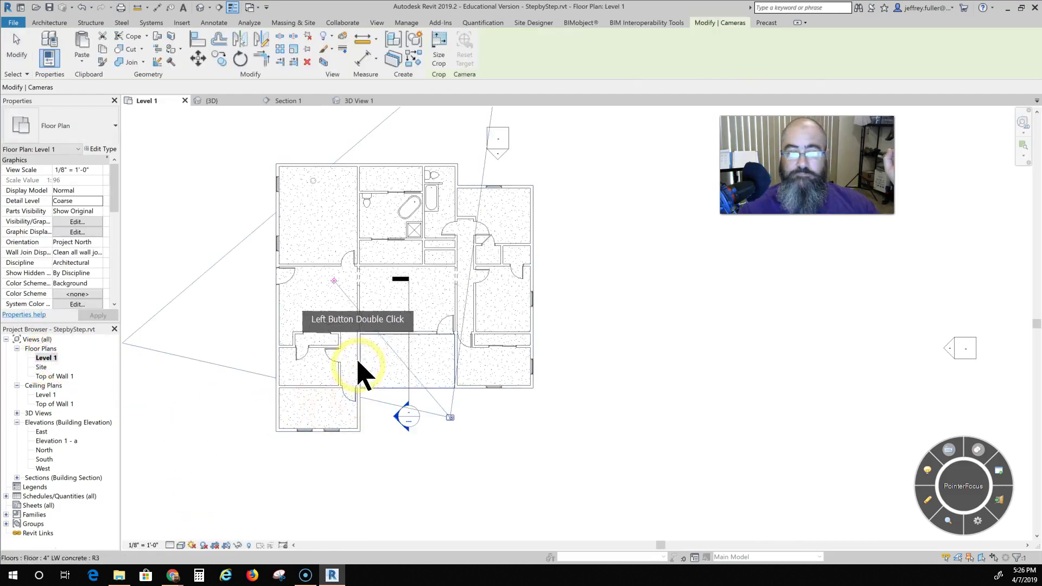
left_click(454, 429)
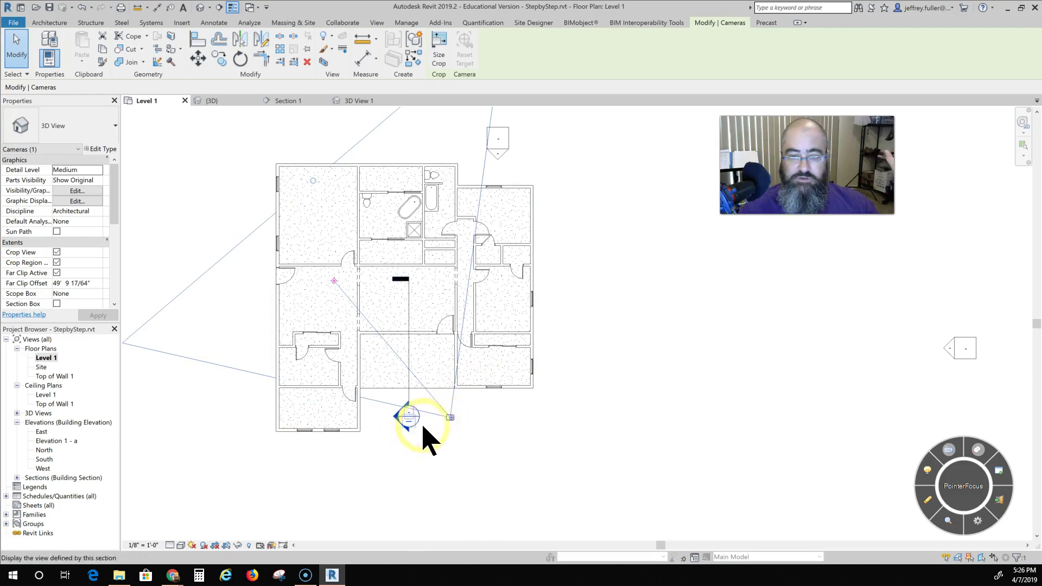
scroll(423, 427, "down", 1)
right_click(449, 419)
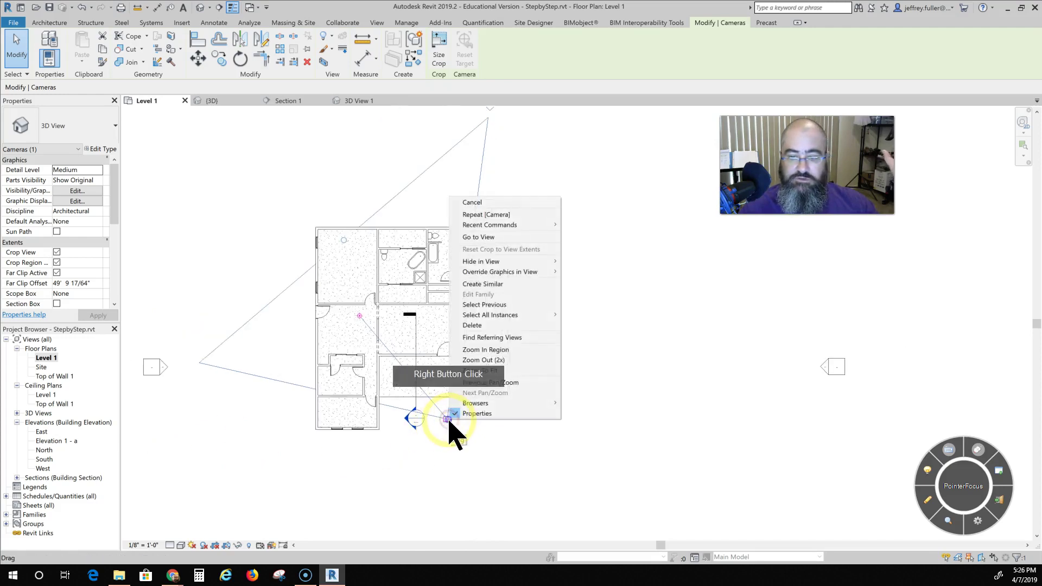
left_click(488, 325)
left_click(554, 323)
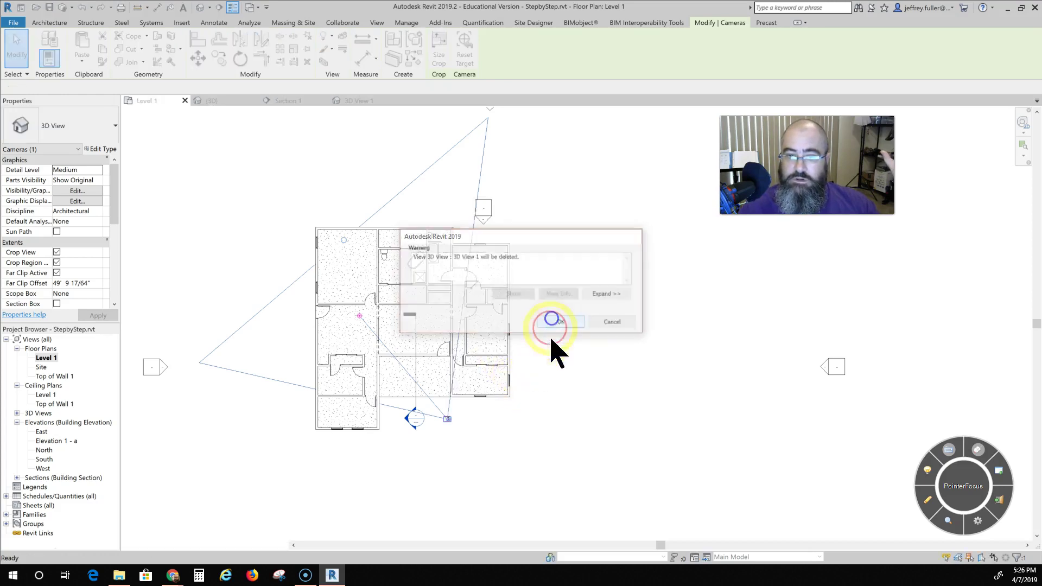
Place a new perspective camera in the central room beside the exterior door, aimed northwest through the house
scroll(416, 421, "up", 2)
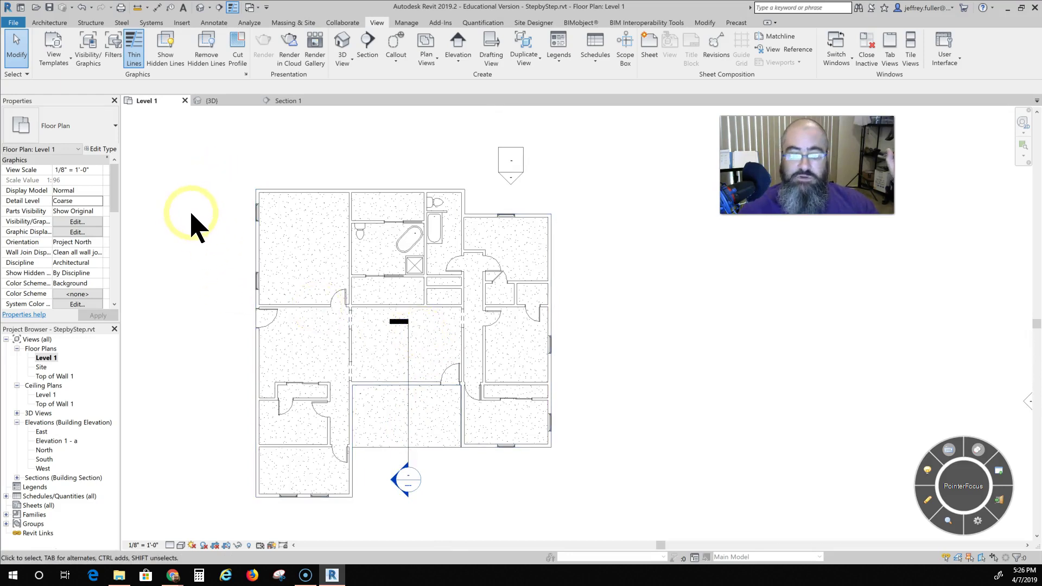
left_click(209, 8)
left_click(187, 34)
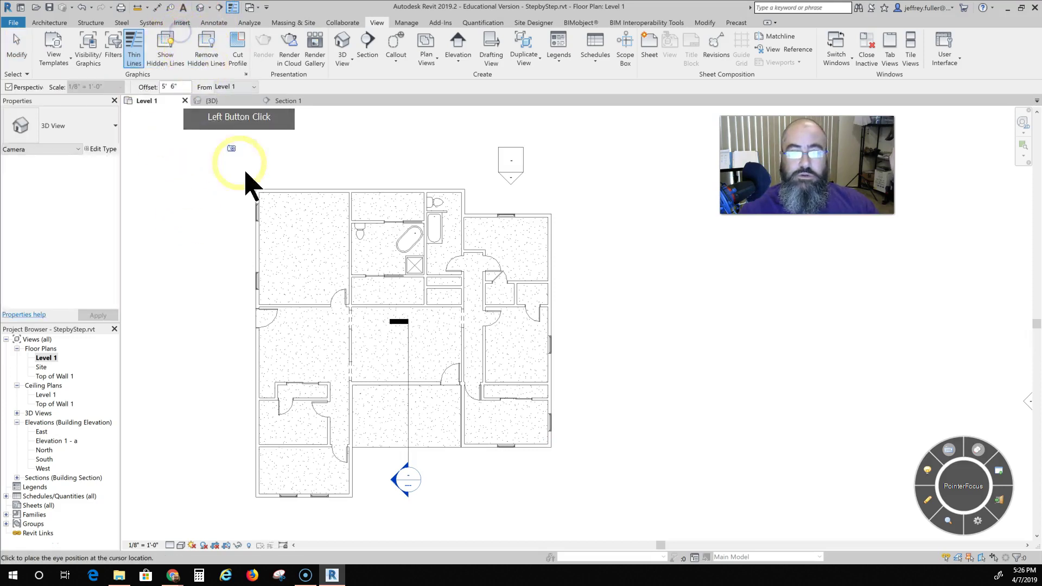
left_click(451, 379)
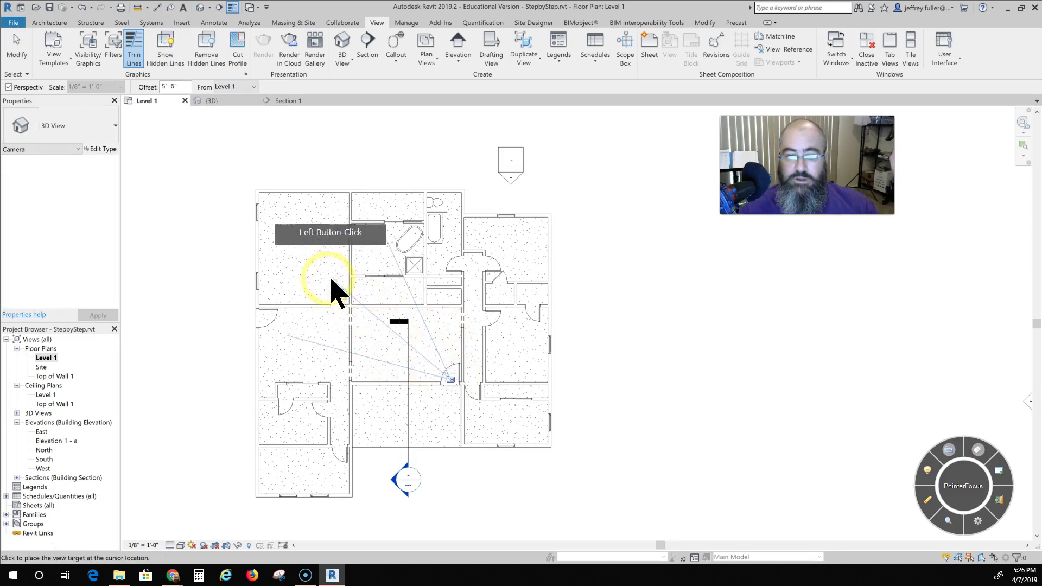
left_click(309, 260)
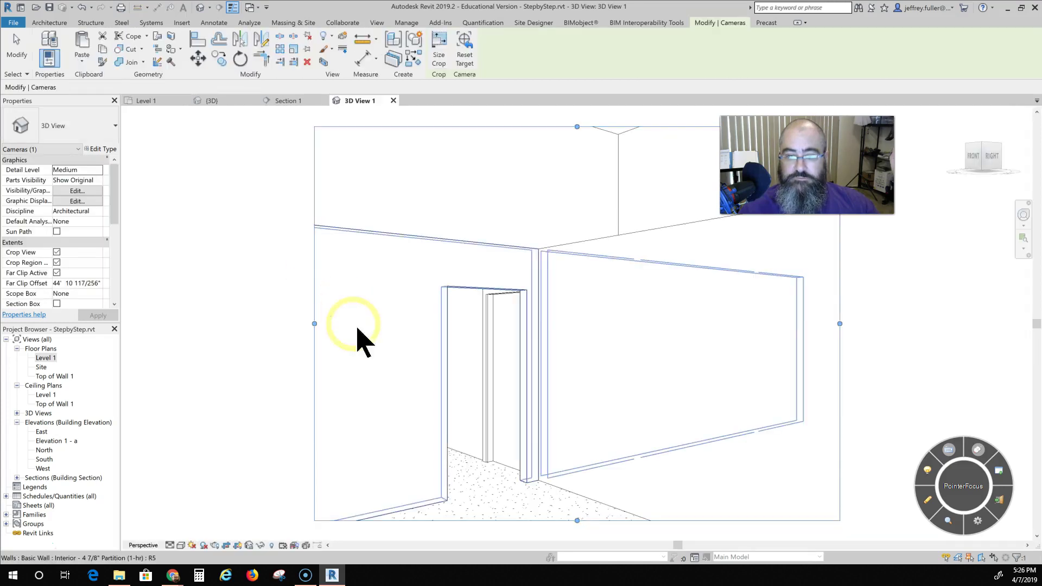
Extend the interior camera view's crop region downward to include more of the polished concrete floor
scroll(448, 442, "down", 2)
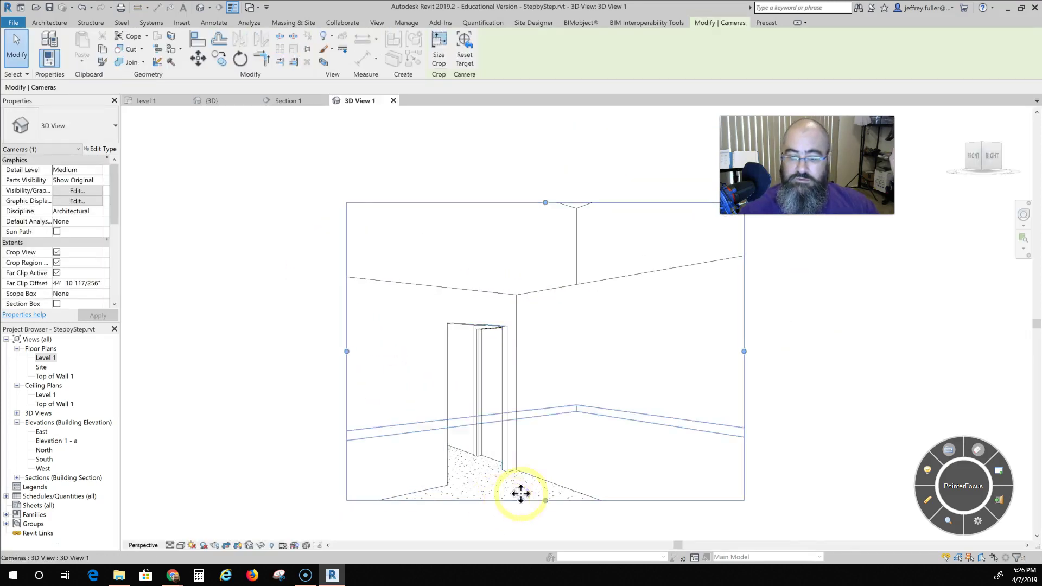
left_click_drag(546, 502, 526, 494)
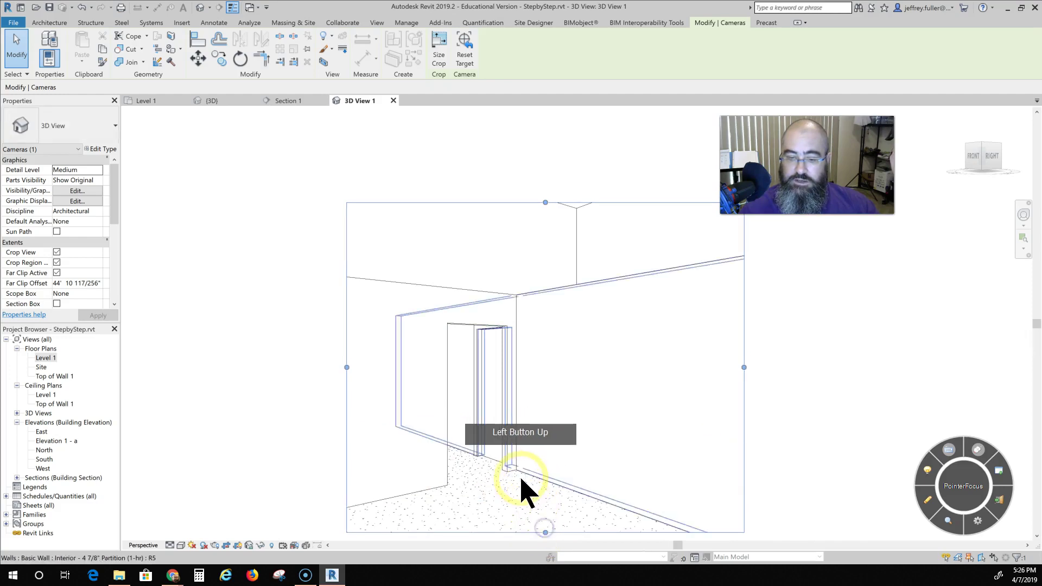
left_click_drag(429, 346, 430, 410)
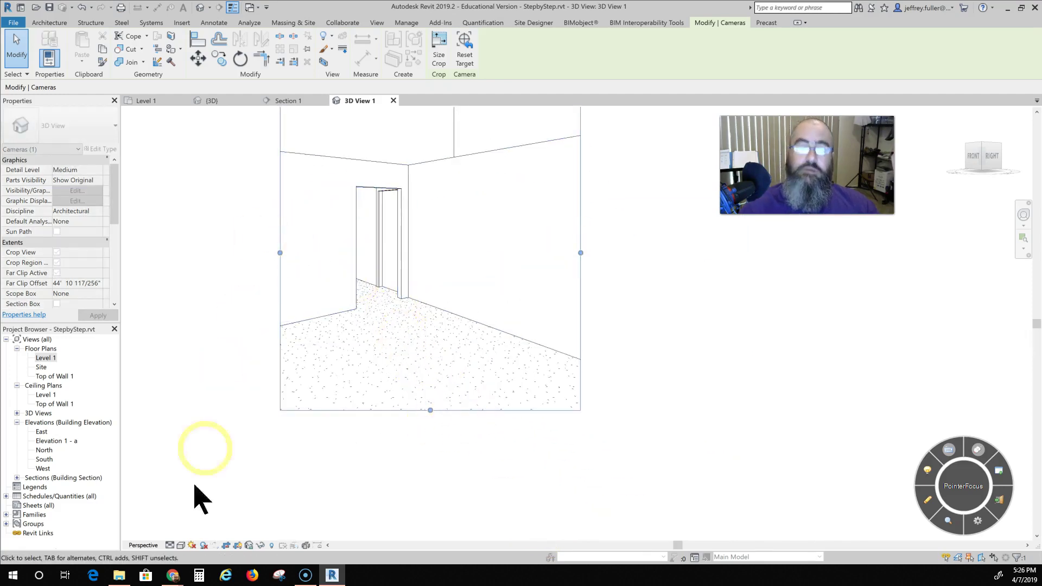
Try the Shaded visual style in the interior camera view, and switch the view to Realistic
left_click(179, 544)
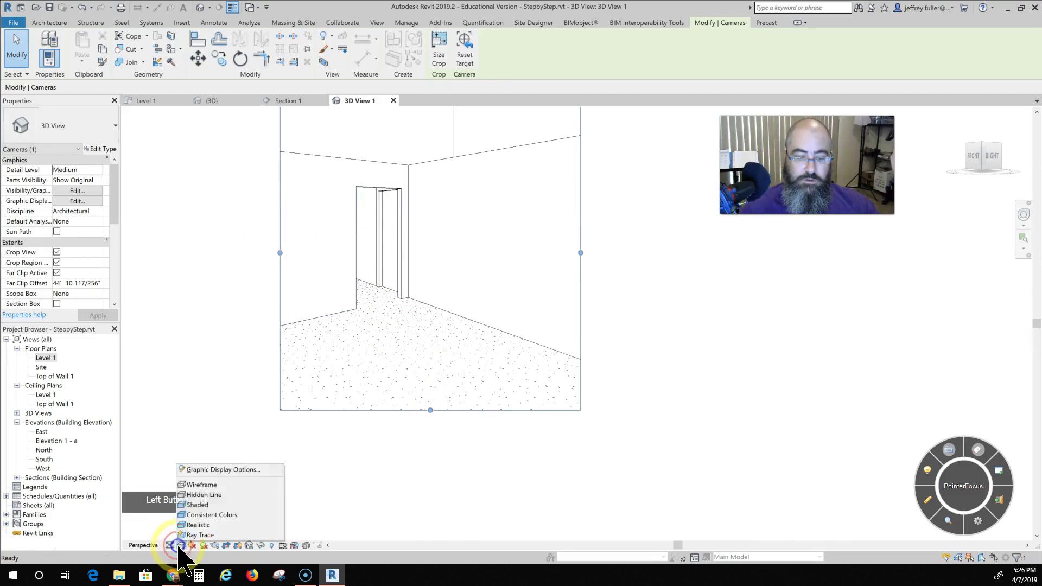
left_click(197, 505)
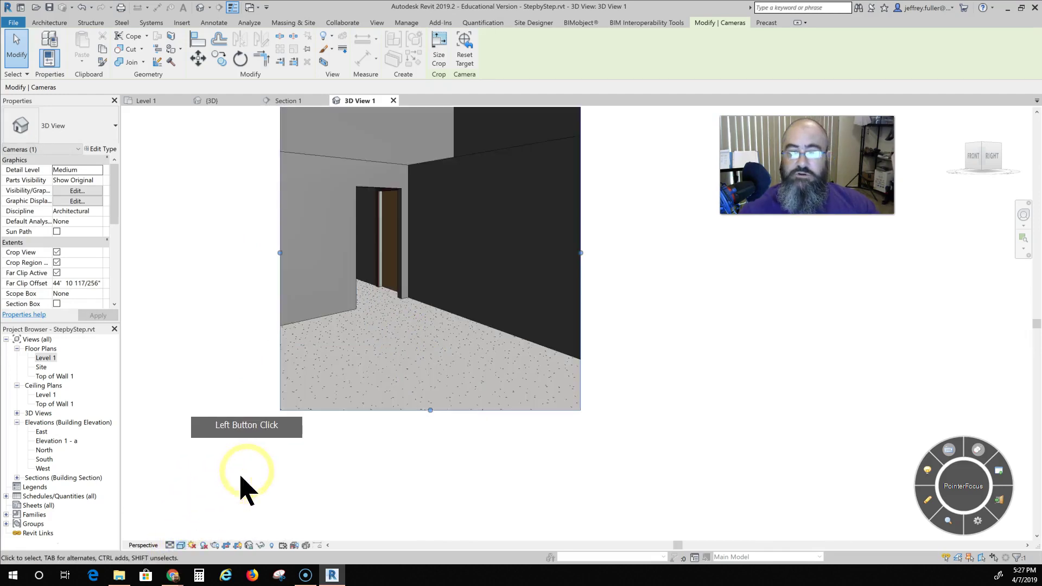
left_click(180, 545)
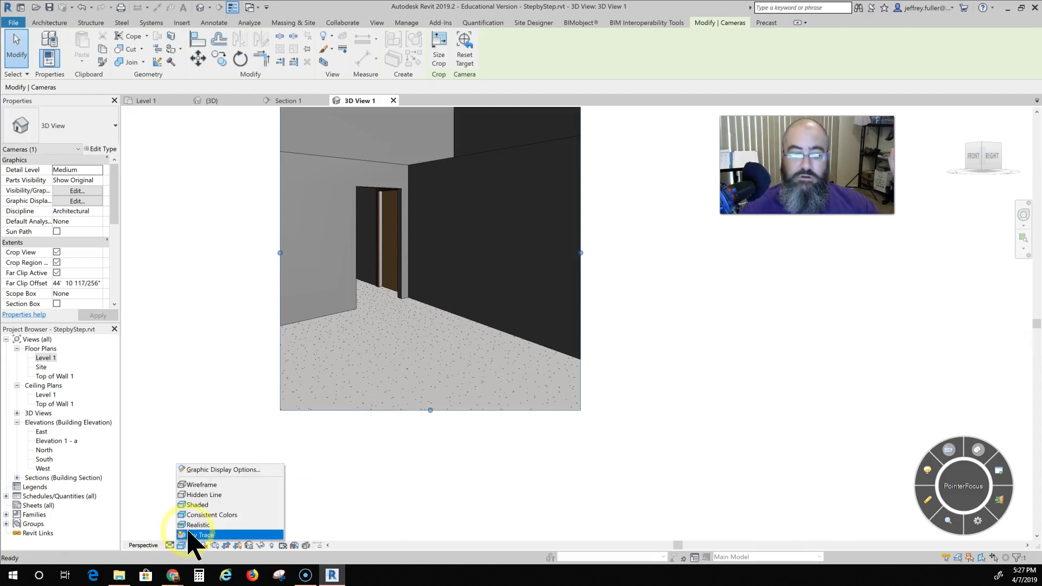
left_click(191, 524)
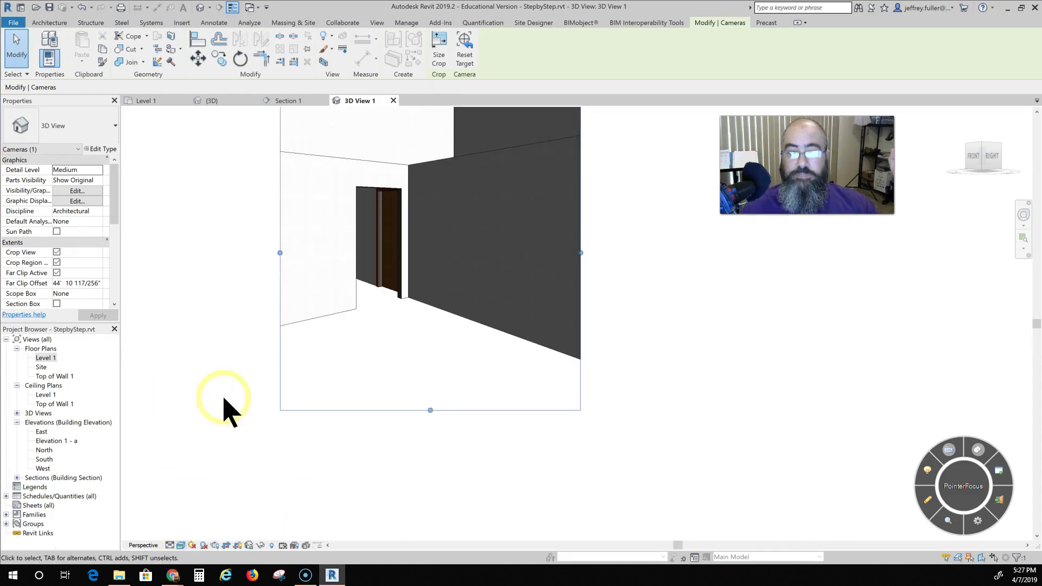
middle_click_drag(293, 431, 342, 488)
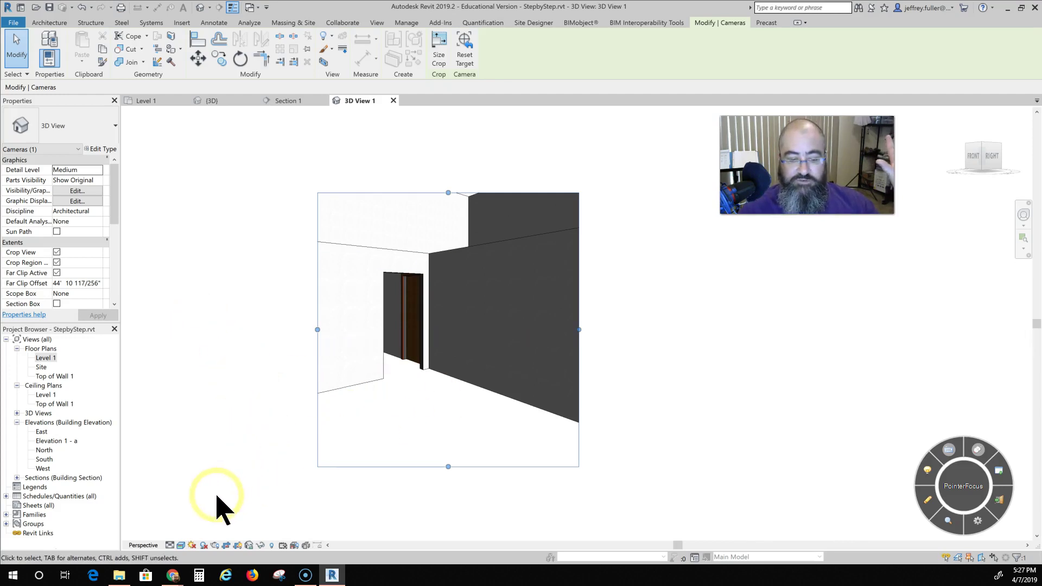
Render the interior camera view at Draft quality with sun-only exterior lighting, examine the polished floor, and close the rendering
left_click(214, 534)
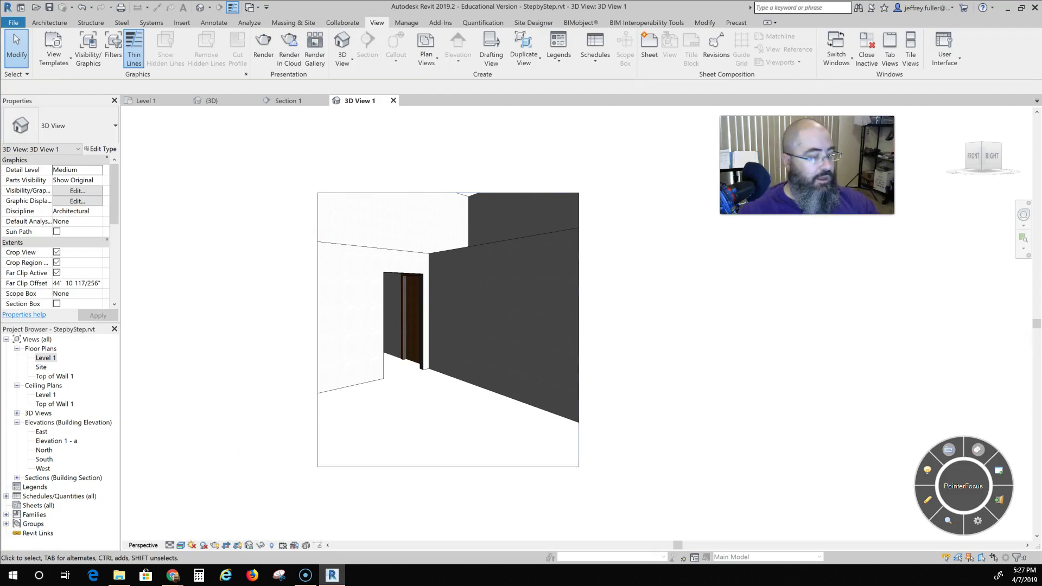
left_click_drag(0, 16, 220, 116)
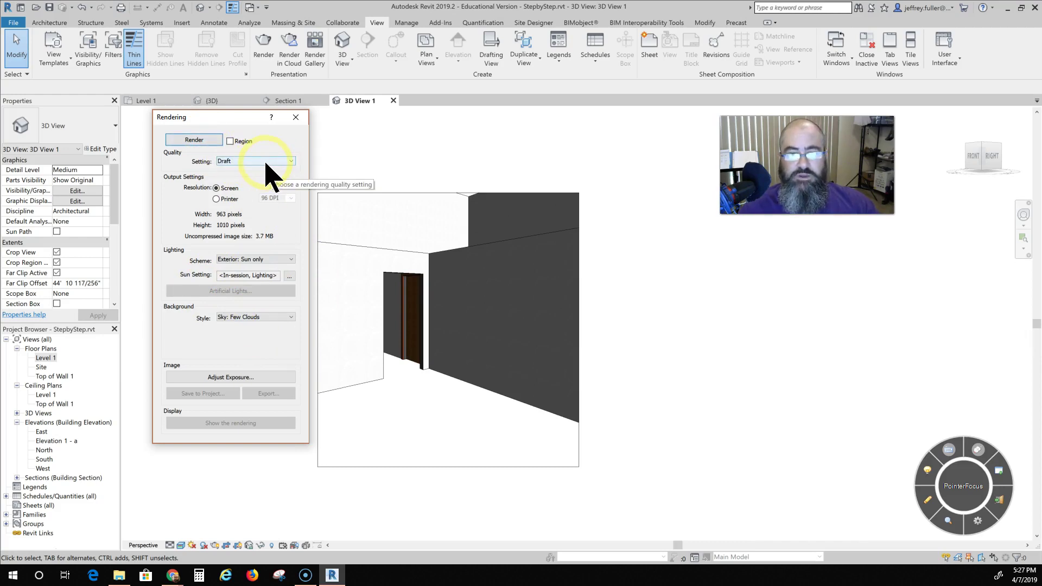
left_click(202, 143)
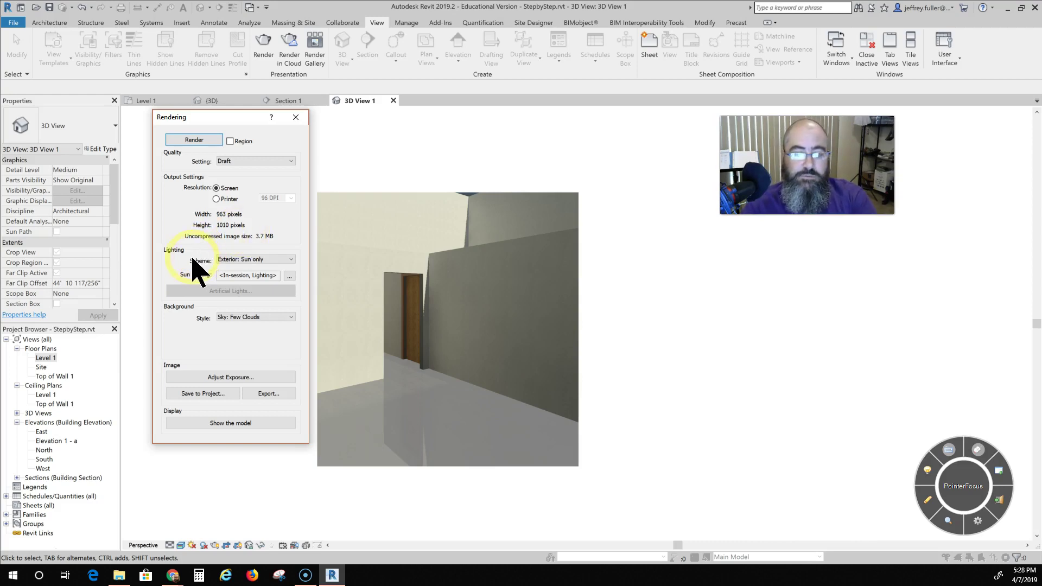
left_click(301, 118)
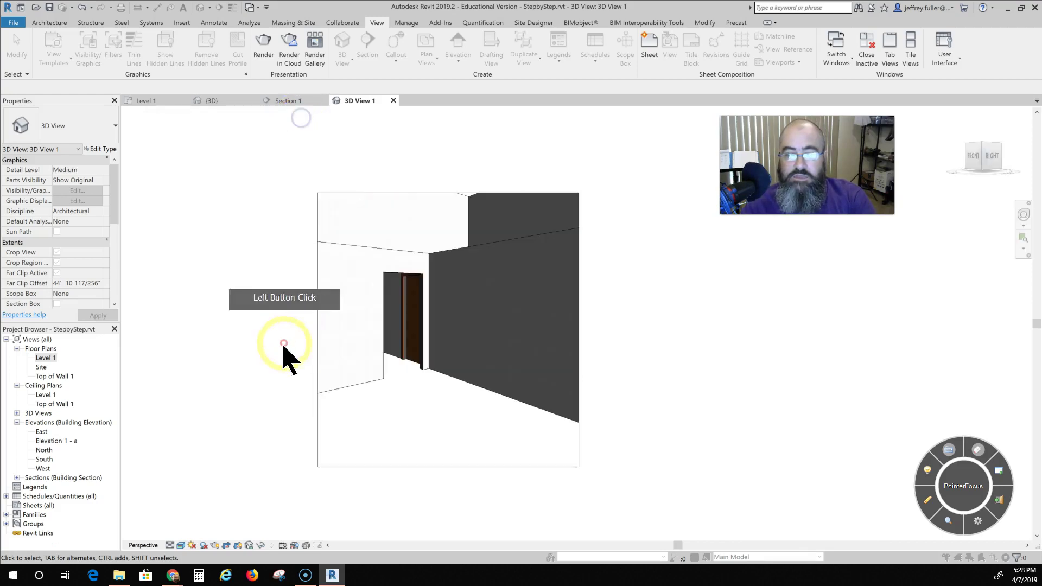
Return to the Level 1 floor plan and examine the area around the front 4" lightweight concrete slab
double_click(43, 358)
scroll(217, 342, "down", 2)
middle_click_drag(226, 372, 332, 303)
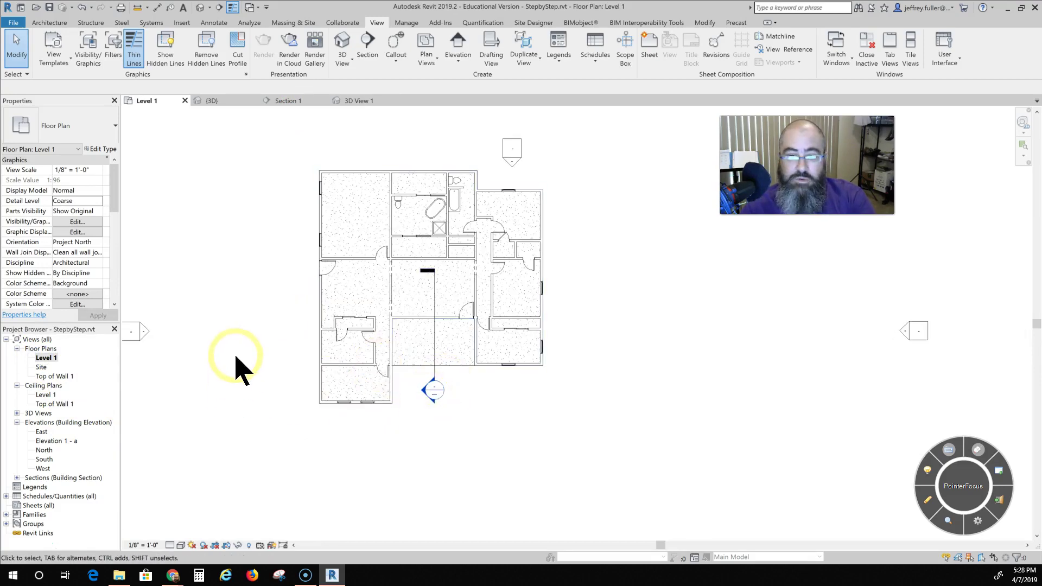
scroll(238, 364, "up", 2)
middle_click_drag(244, 367, 159, 295)
scroll(198, 353, "up", 1)
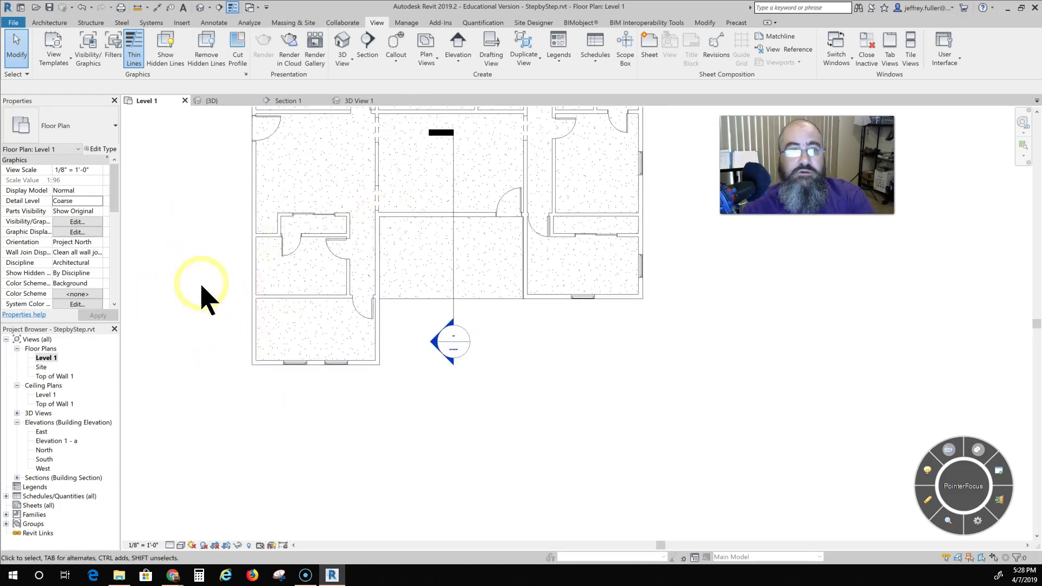
scroll(206, 208, "up", 1)
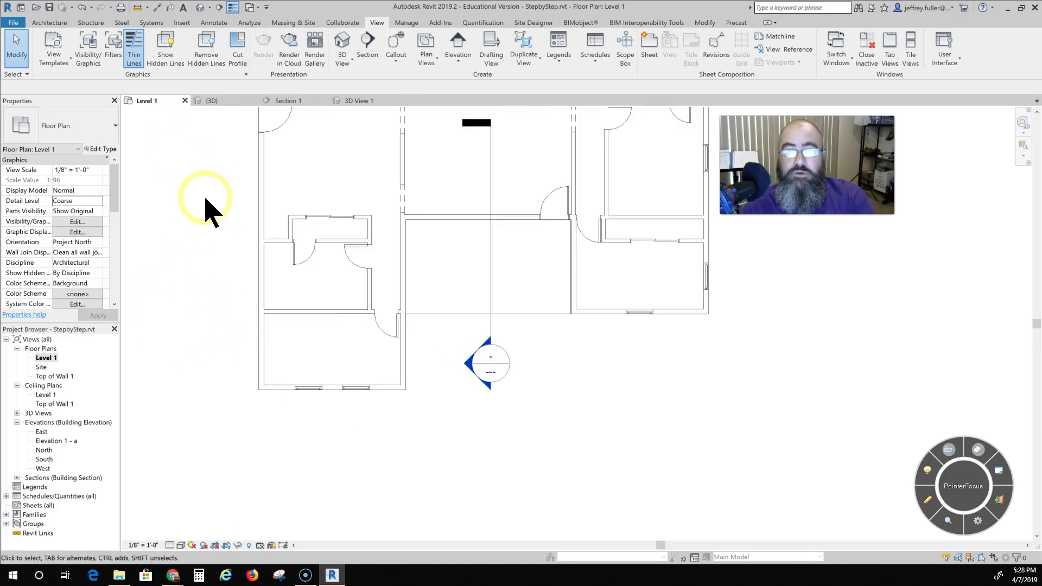
middle_click_drag(207, 209, 215, 245)
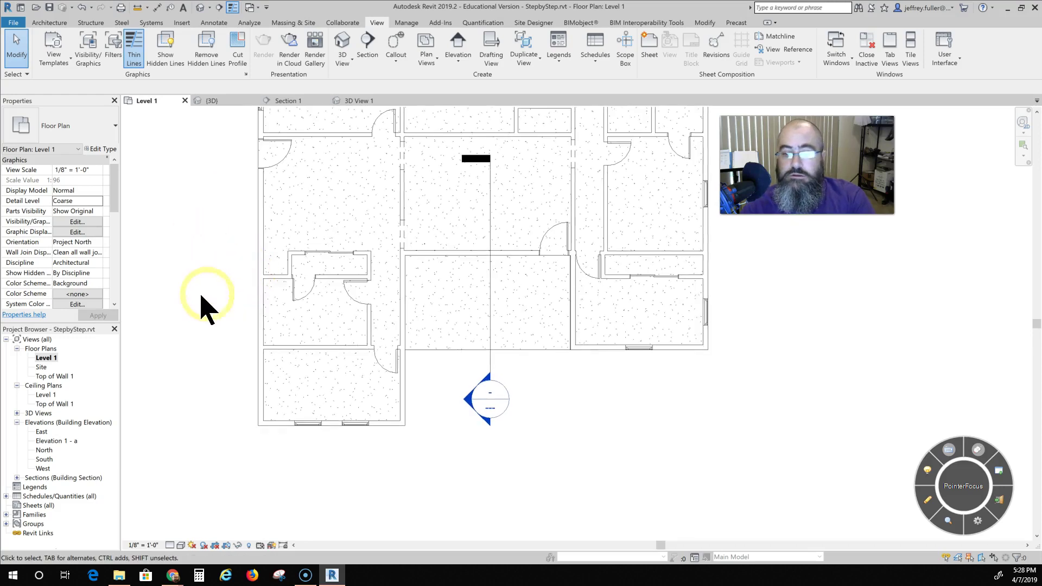
middle_click_drag(202, 297, 158, 244)
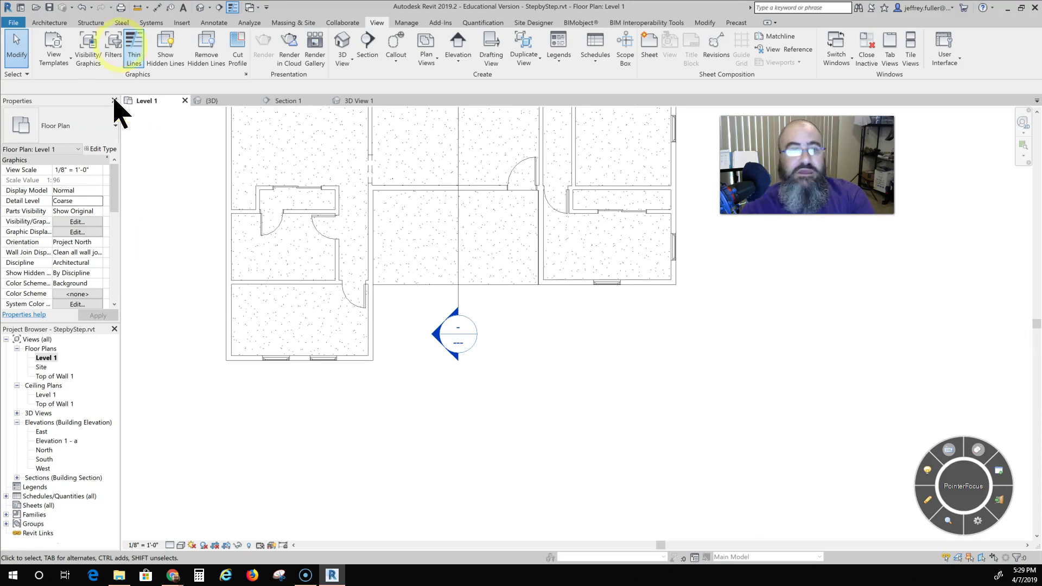
left_click(57, 24)
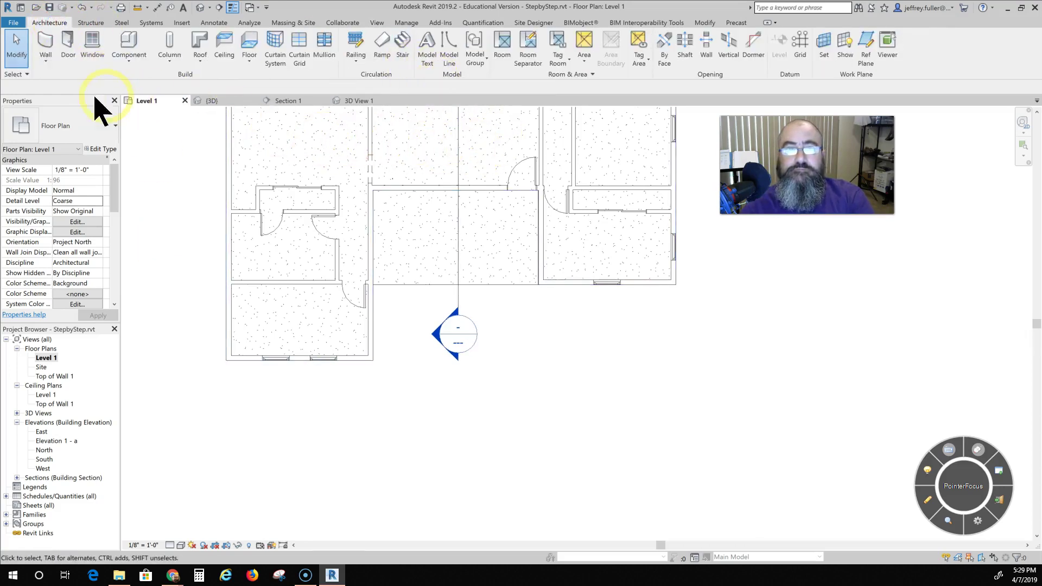
double_click(506, 278)
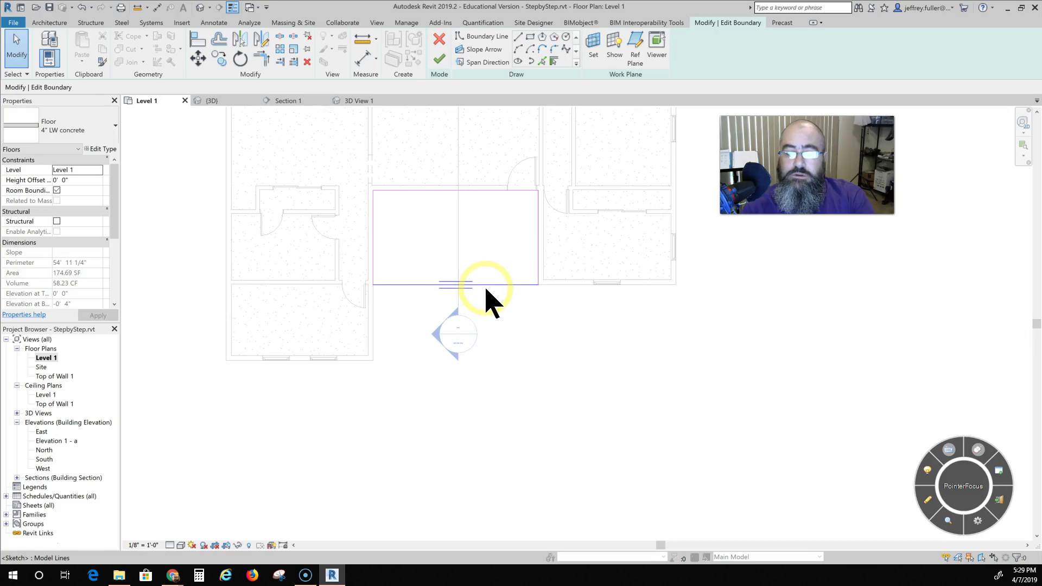
left_click(487, 286)
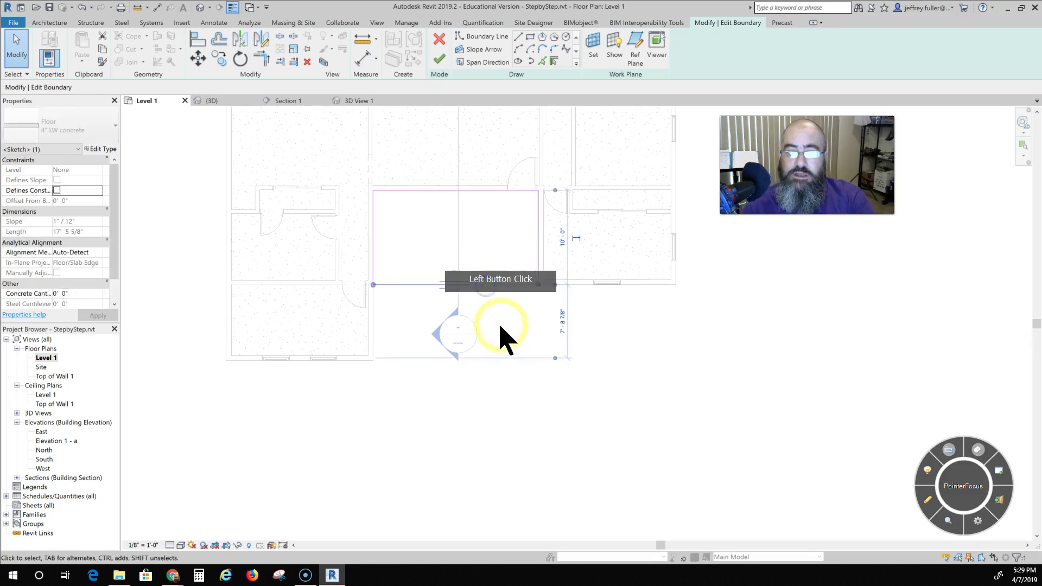
left_click(486, 408)
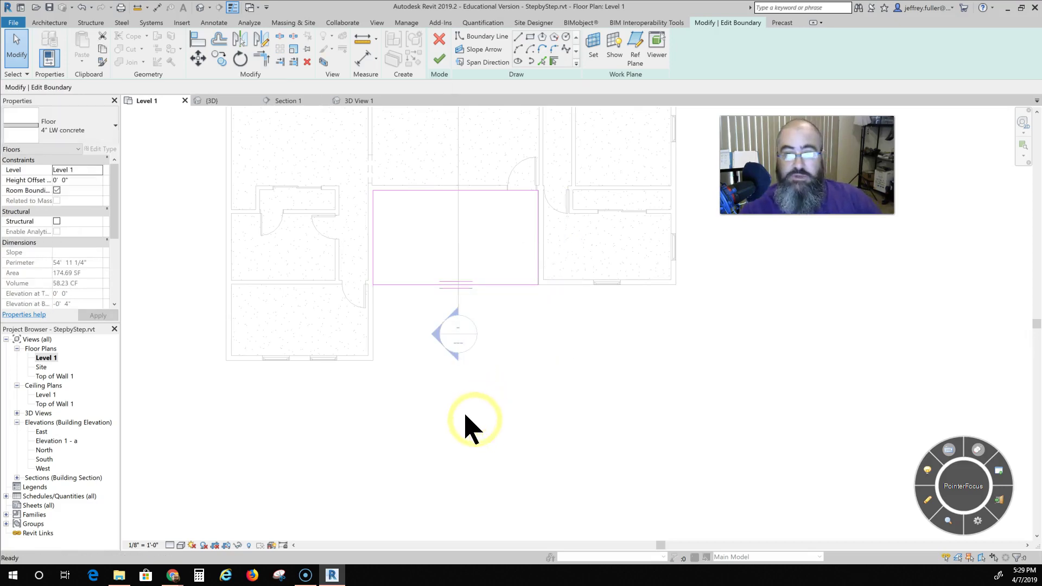
left_click(438, 58)
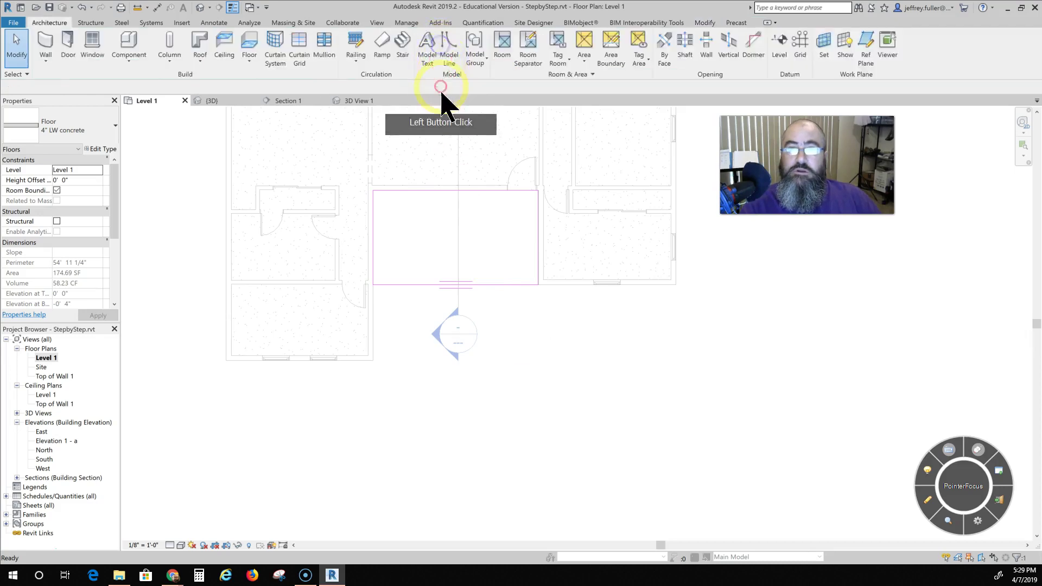
left_click(488, 232)
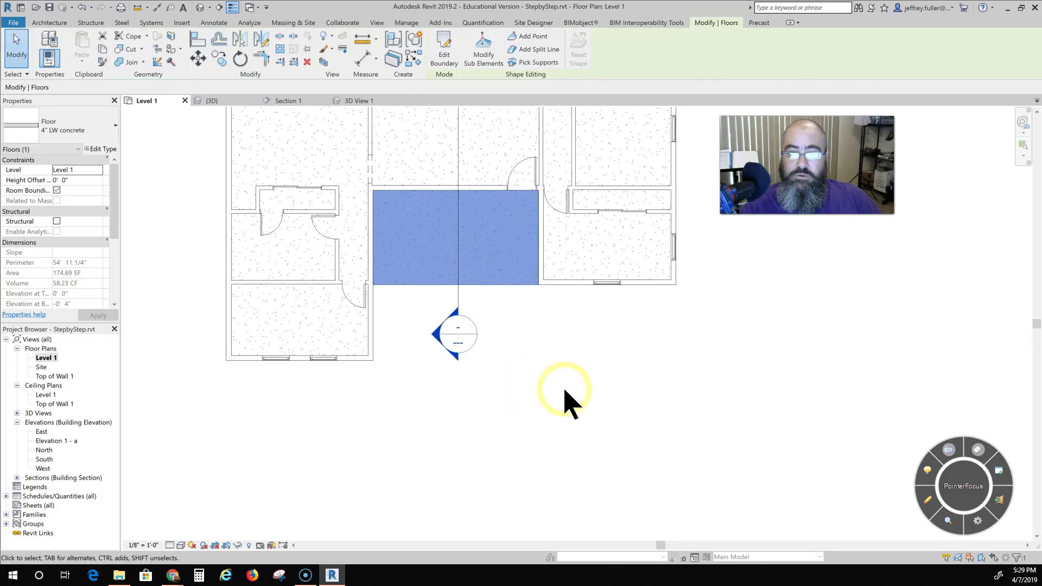
Edit the boundary of the 4" lightweight concrete slab and delete its straight front edge
double_click(502, 263)
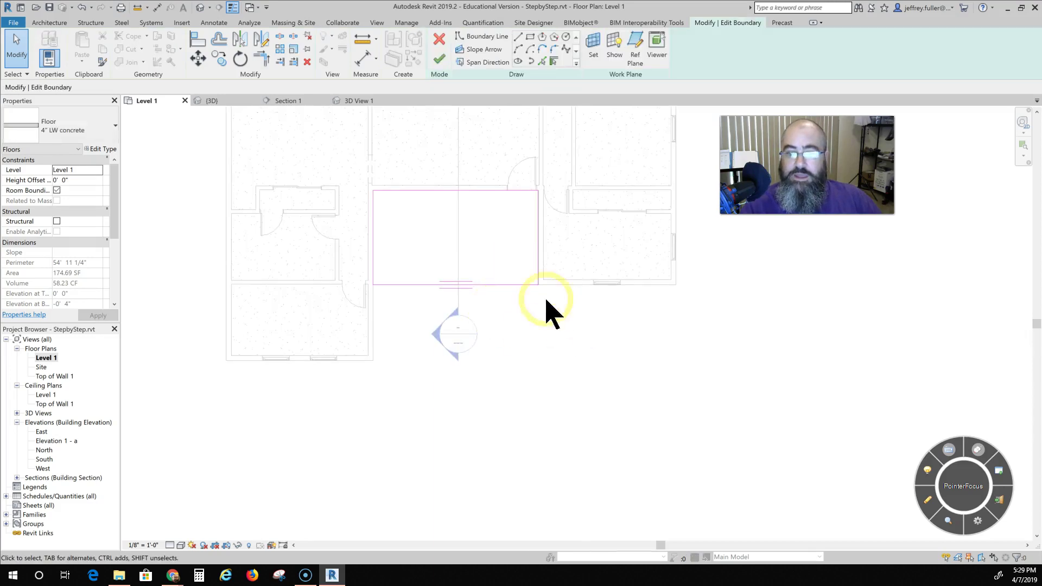
left_click(495, 286)
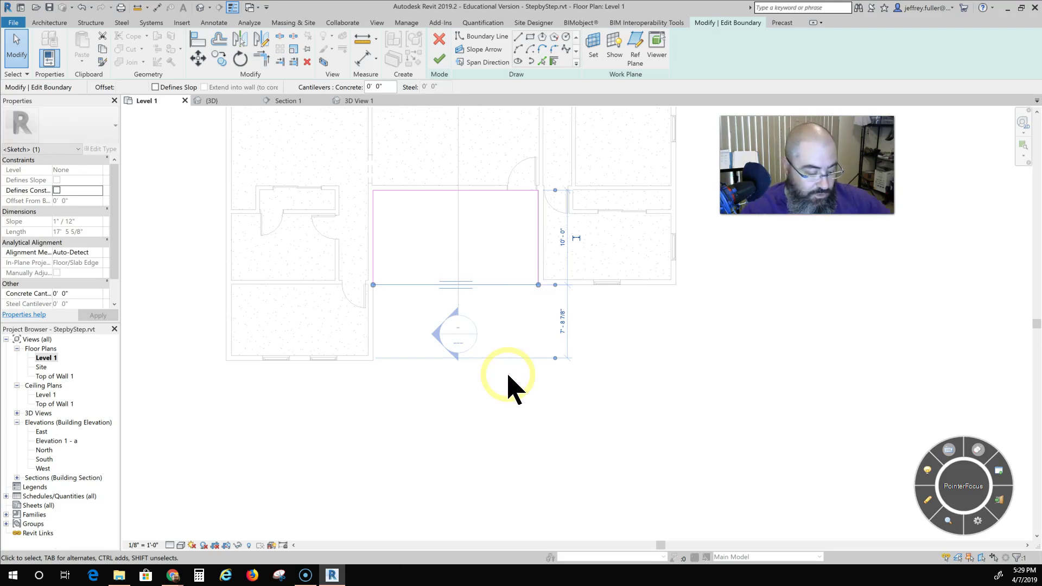
key("Delete")
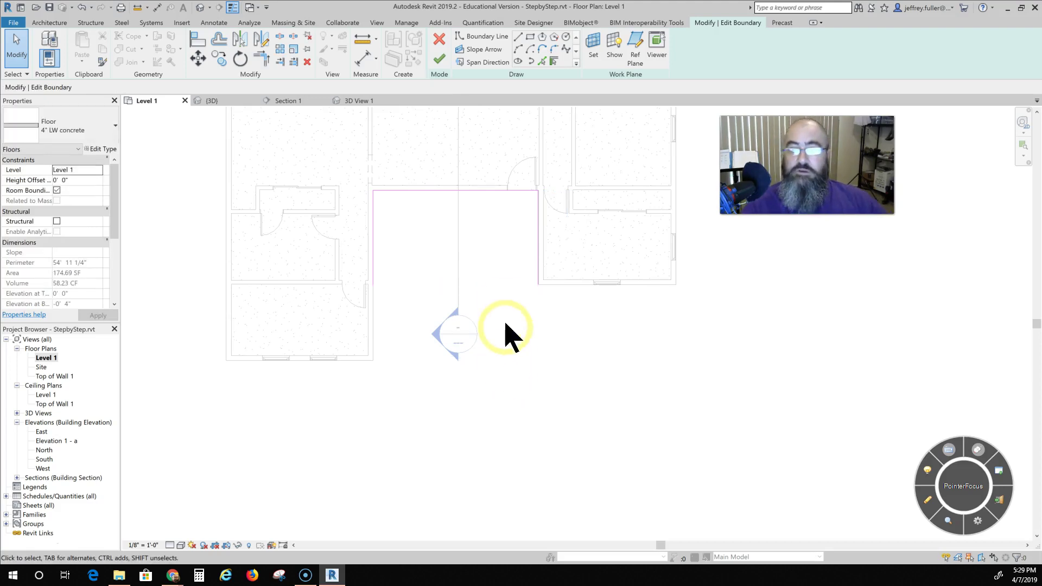
left_click(518, 48)
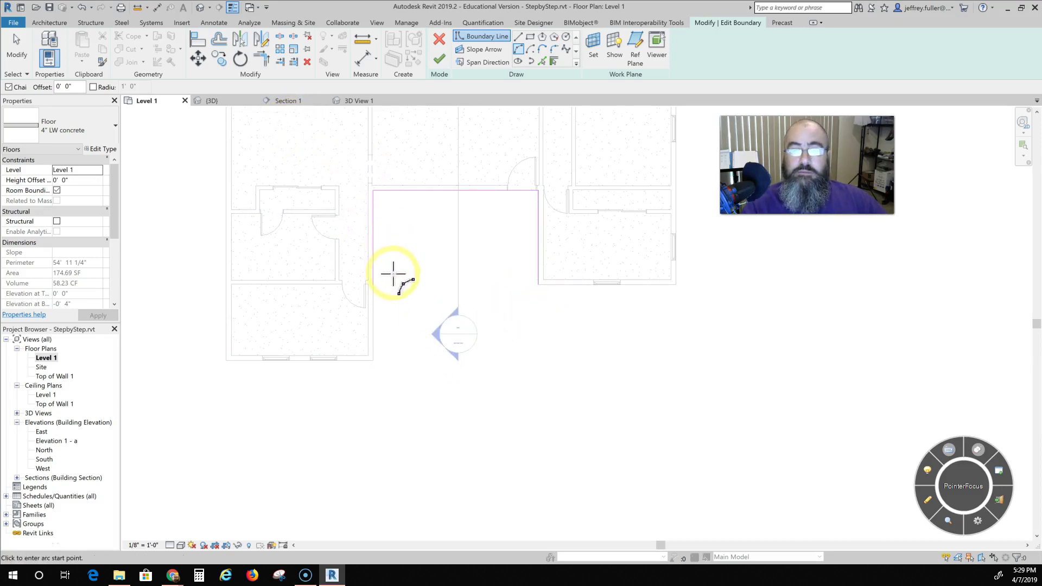
key("Escape")
key("Escape")
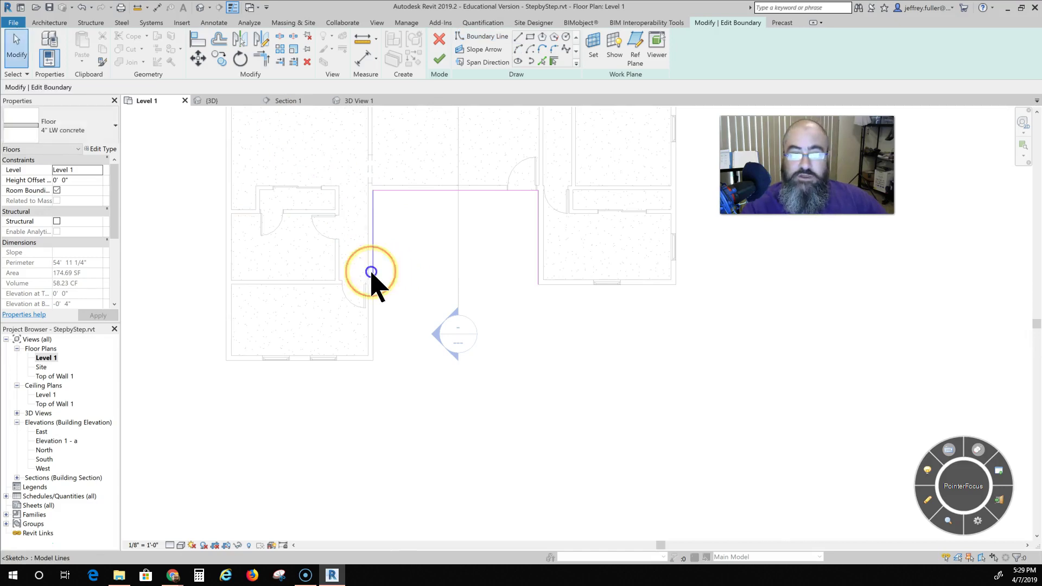
Extend the slab's west boundary line south to the outer corner of the southwest room's wall
left_click(373, 280)
left_click_drag(373, 287, 371, 362)
key("Escape")
Close the slab's front with two tangent arcs forming an S-curve, radii about 8'-11" and 10'-3", and finish the boundary edit
left_click(517, 49)
left_click(536, 285)
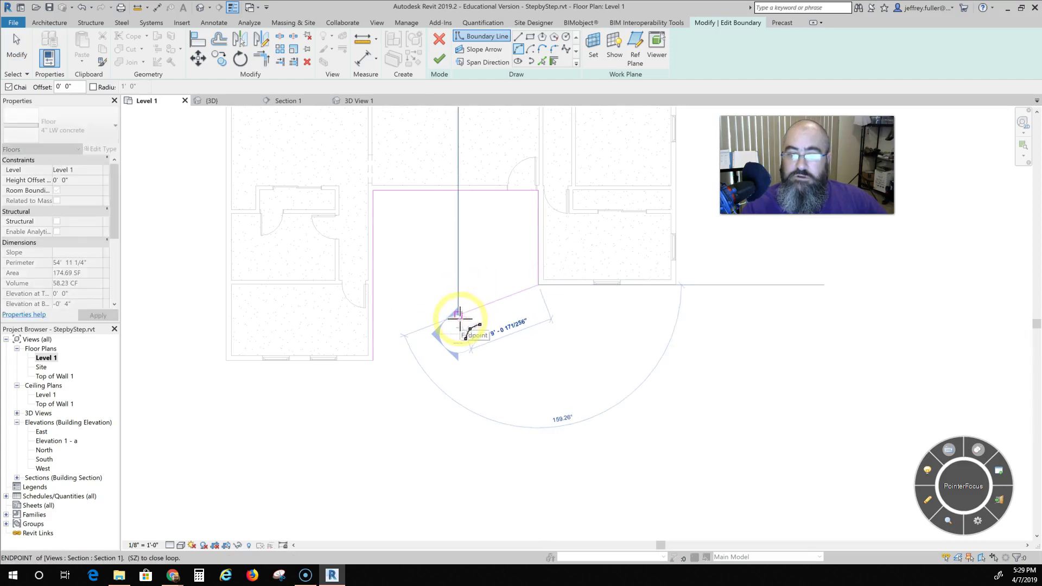
left_click(464, 316)
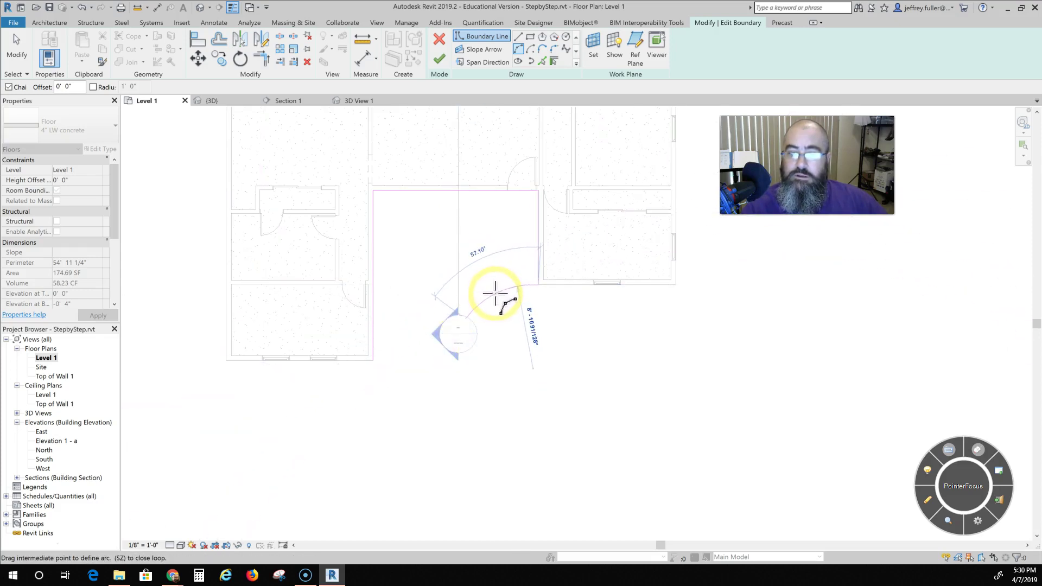
left_click(461, 346)
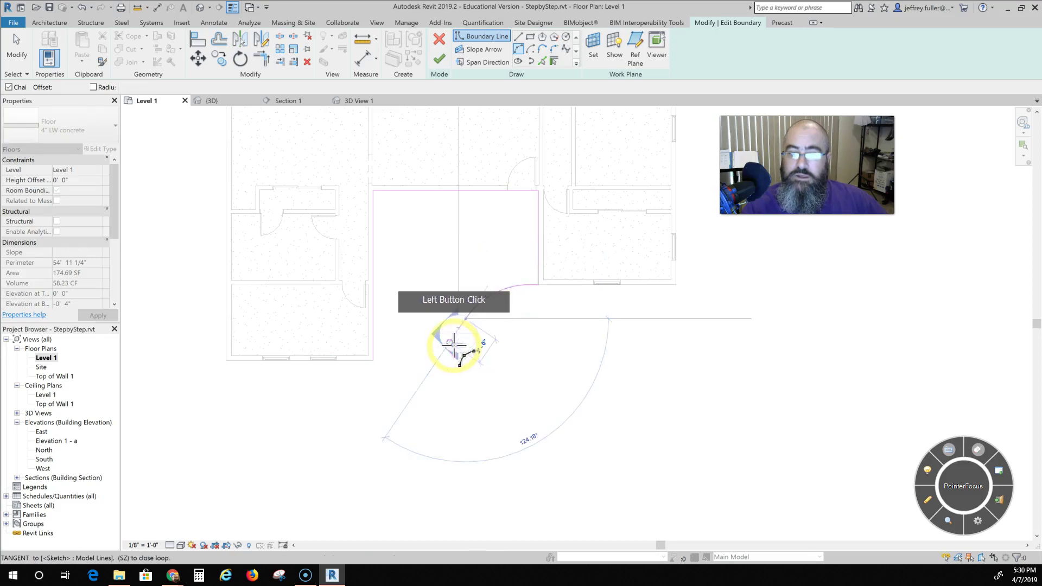
left_click(384, 355)
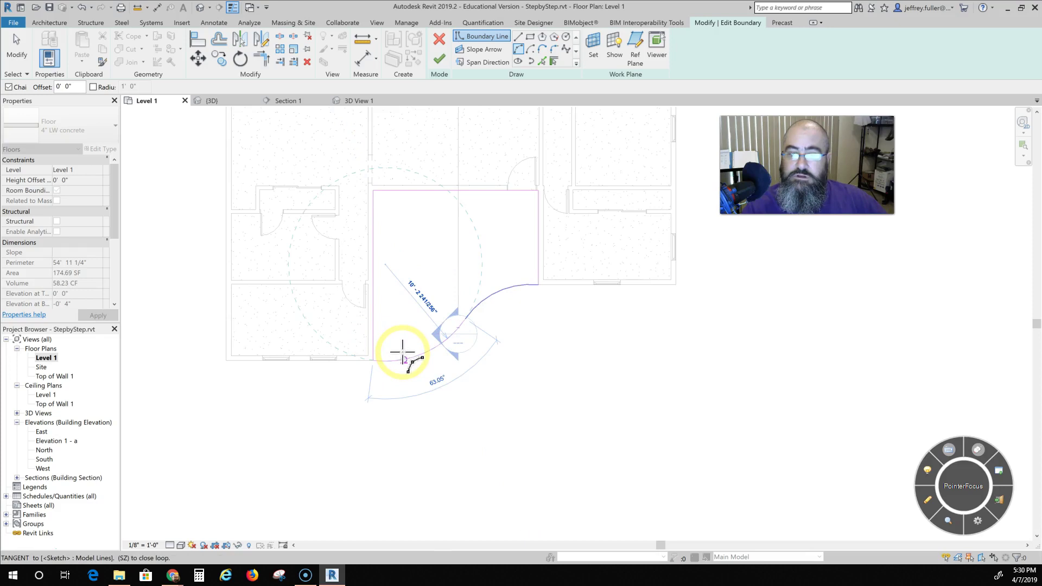
left_click(402, 353)
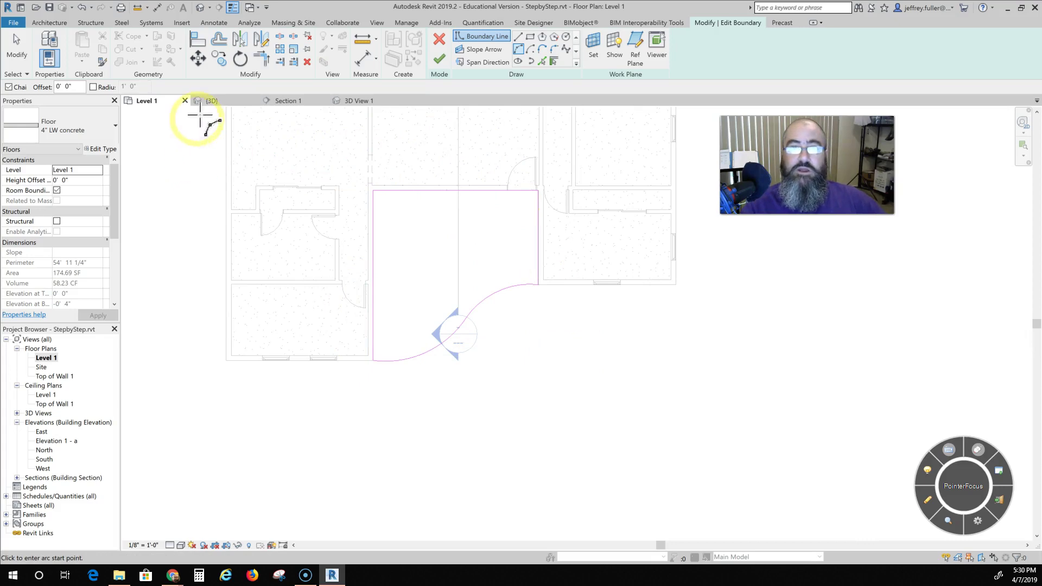
left_click(440, 59)
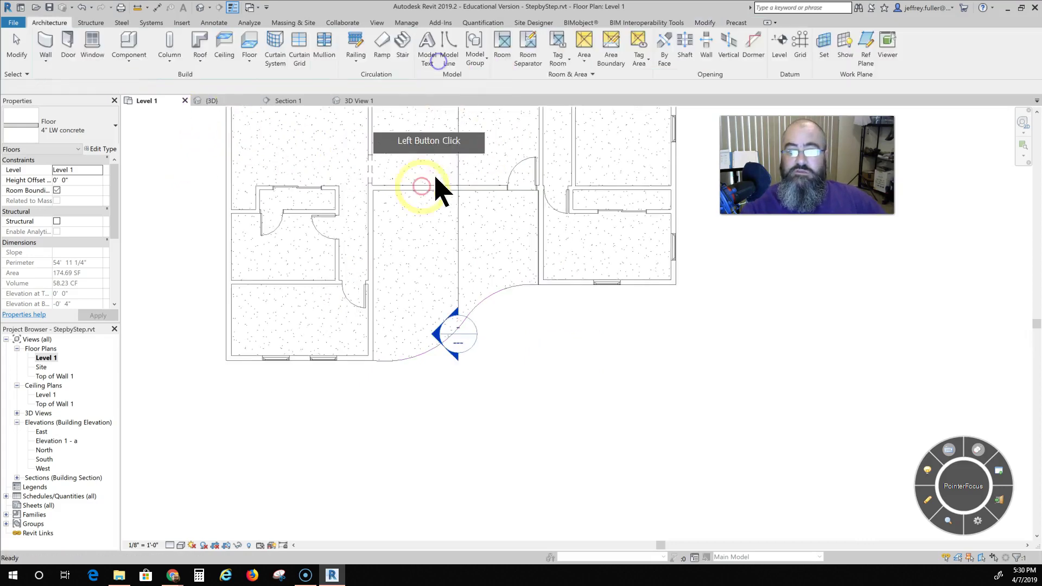
left_click(206, 134)
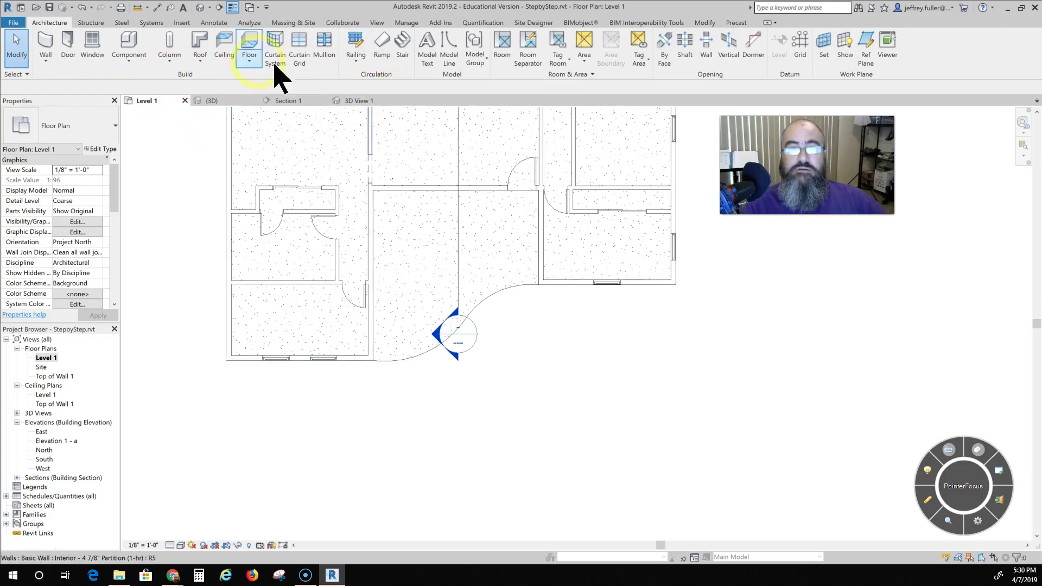
Start a sketched railing path with the Handrail - Pipe type and a path offset of -3"
left_click(350, 64)
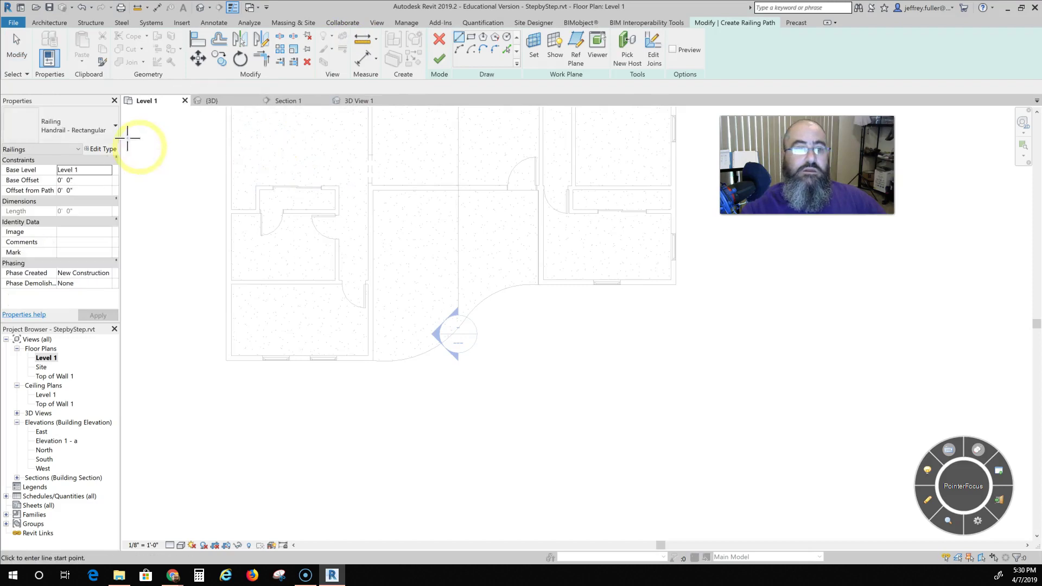
left_click(108, 130)
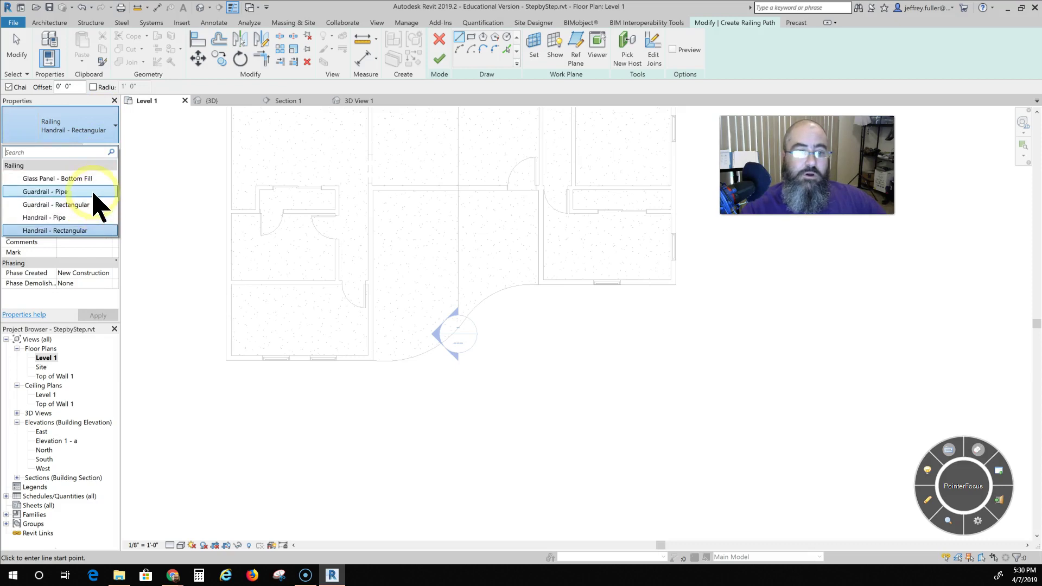
left_click(82, 217)
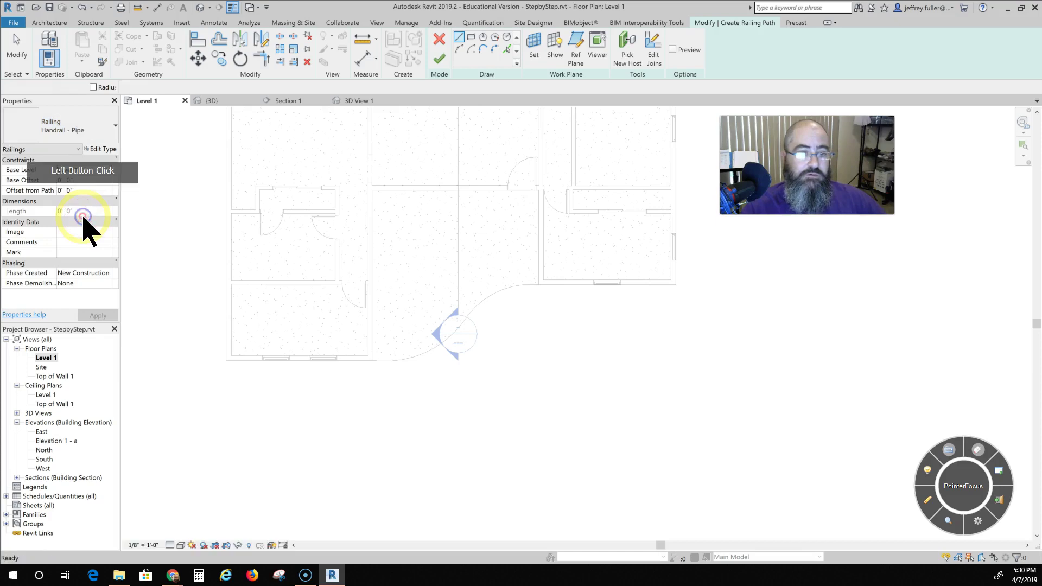
scroll(536, 302, "up", 2)
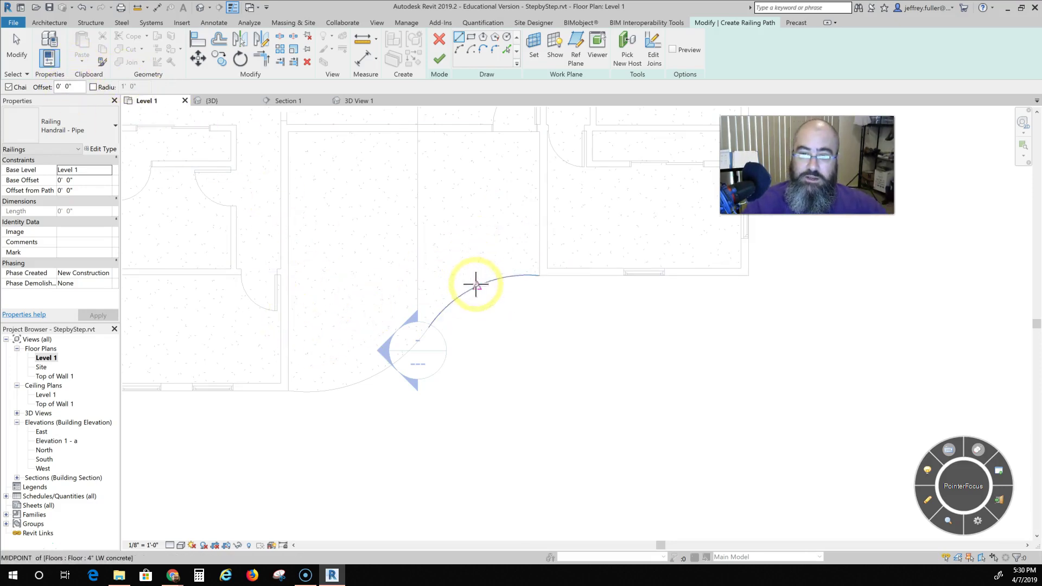
left_click(75, 87)
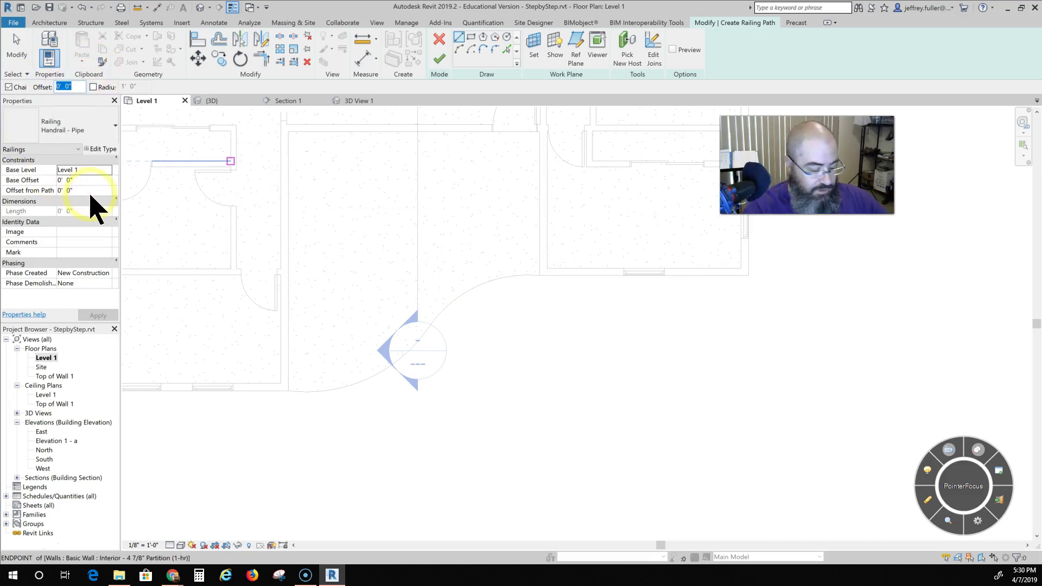
type("-3\"")
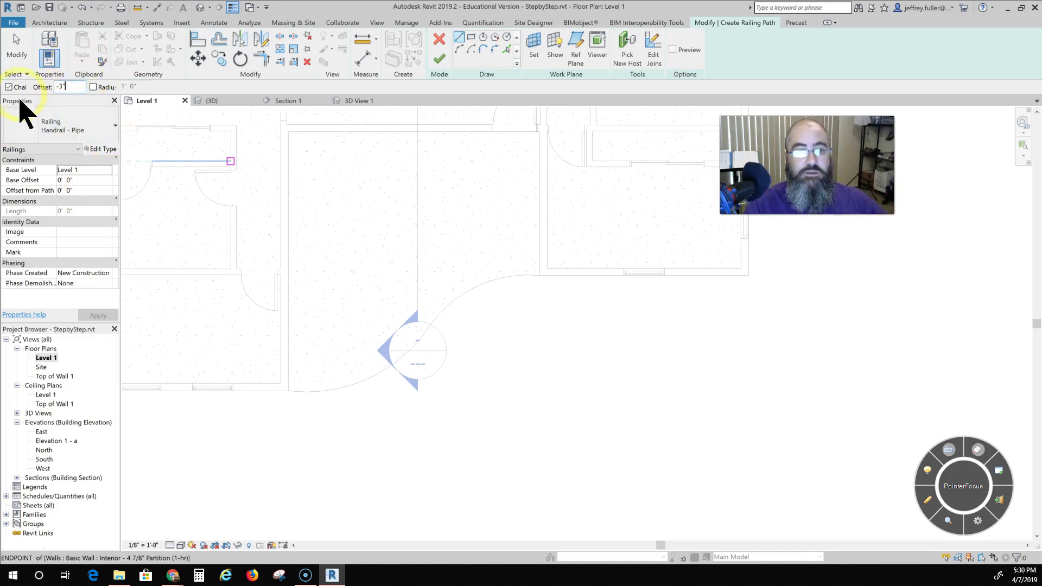
key("Return")
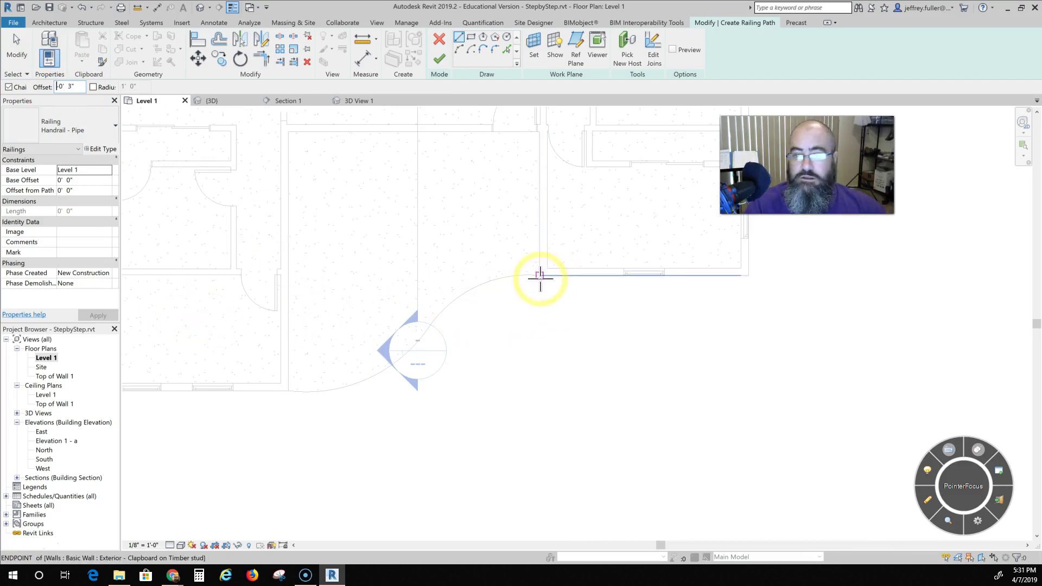
Sketch the railing path along the slab's S-curved front with two connected arcs, the western one about 10'-0" in radius, and finish the railing
left_click(539, 275)
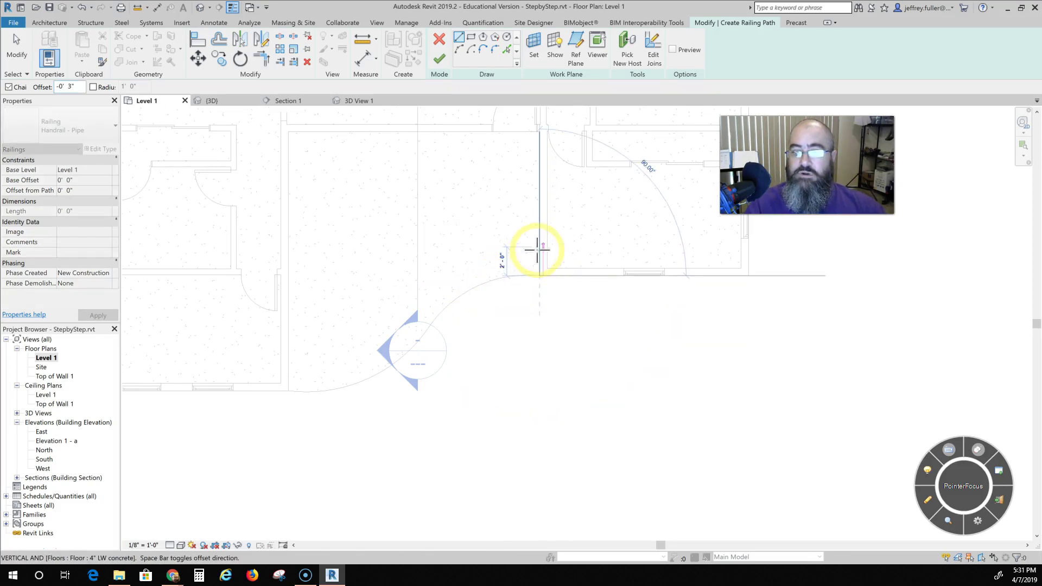
left_click(459, 48)
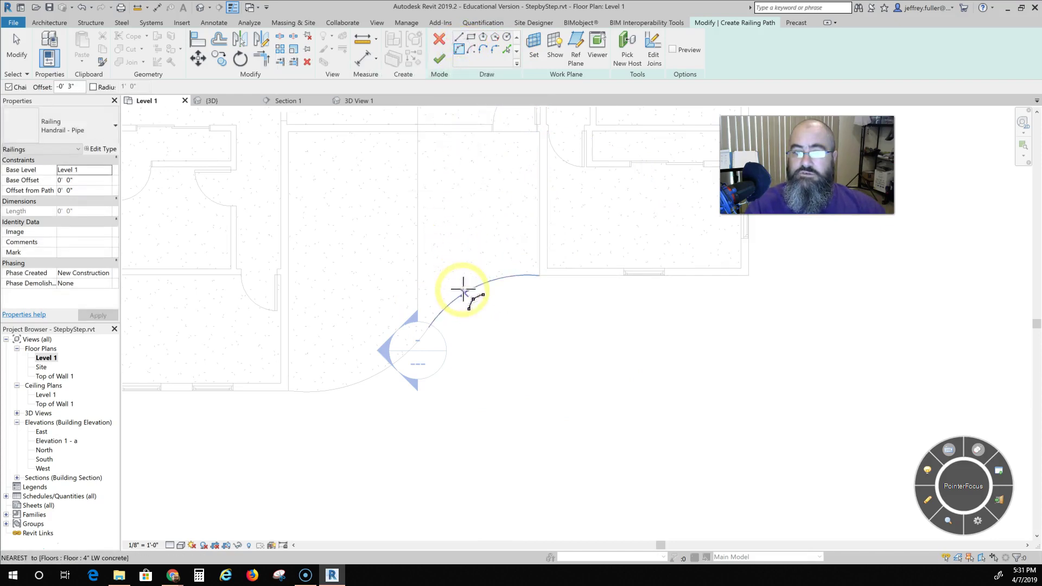
left_click(539, 275)
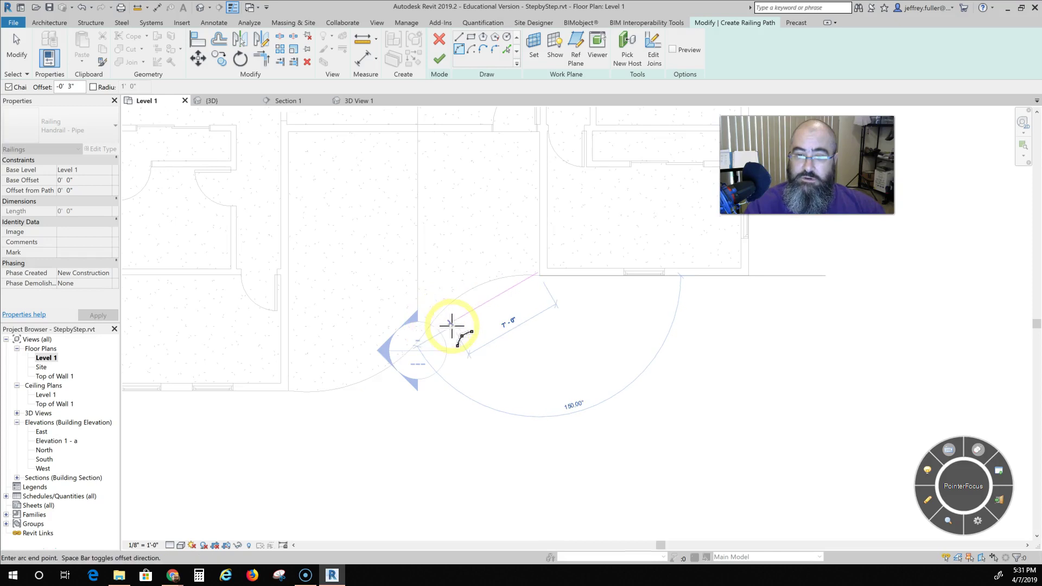
left_click(434, 326)
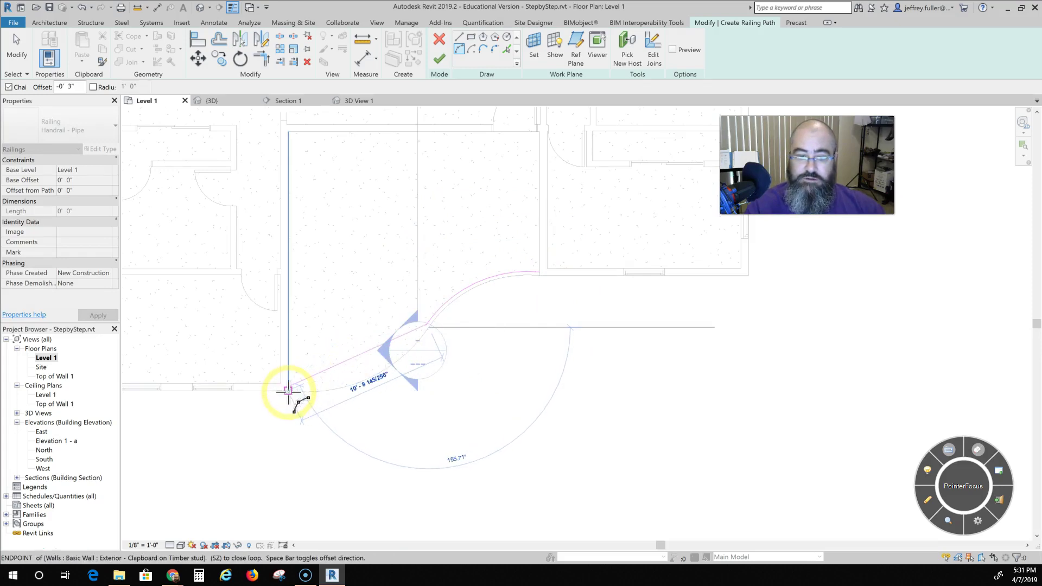
left_click(288, 391)
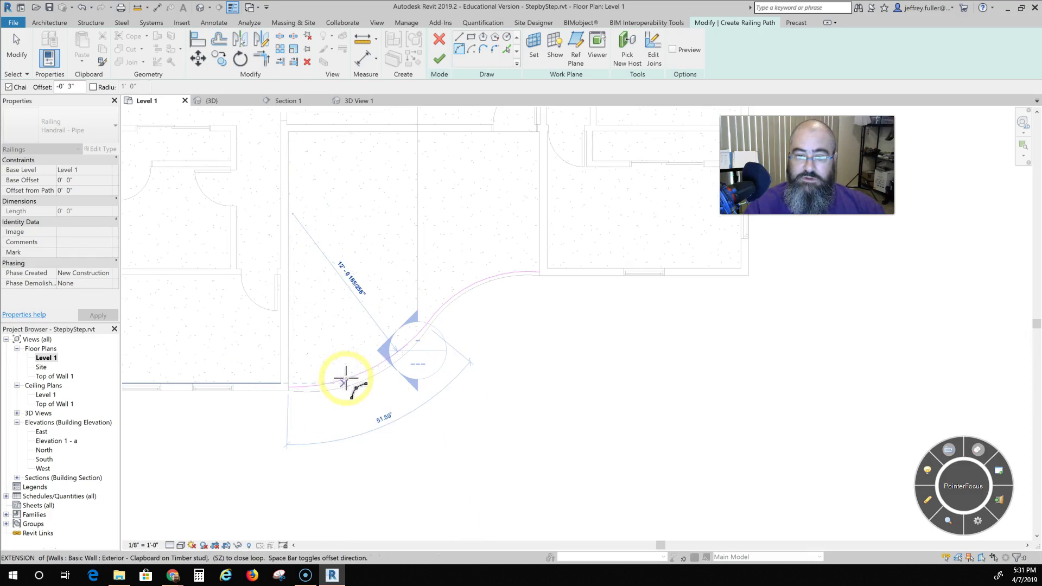
left_click(352, 382)
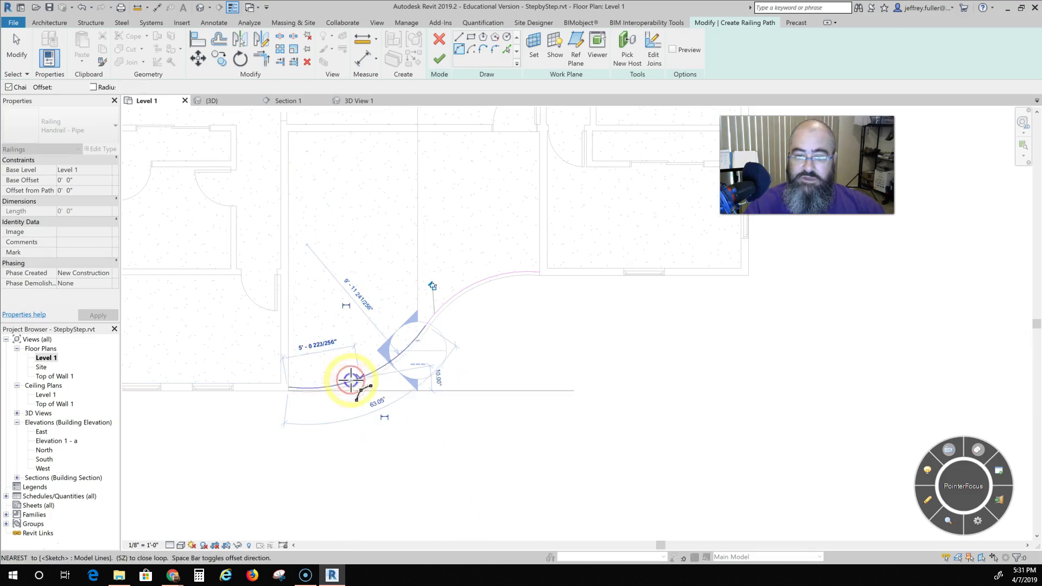
key("Escape")
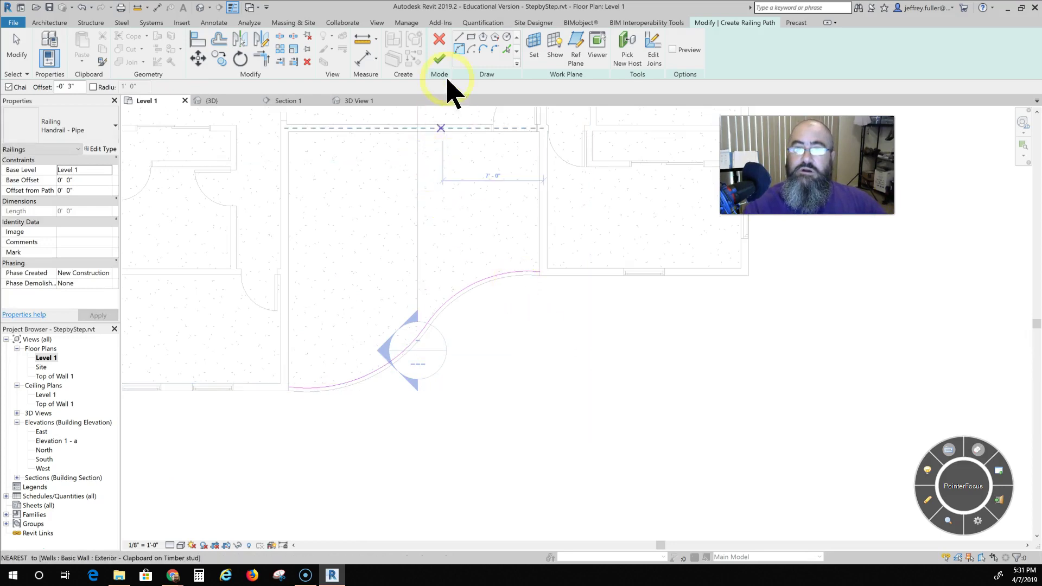
left_click(439, 58)
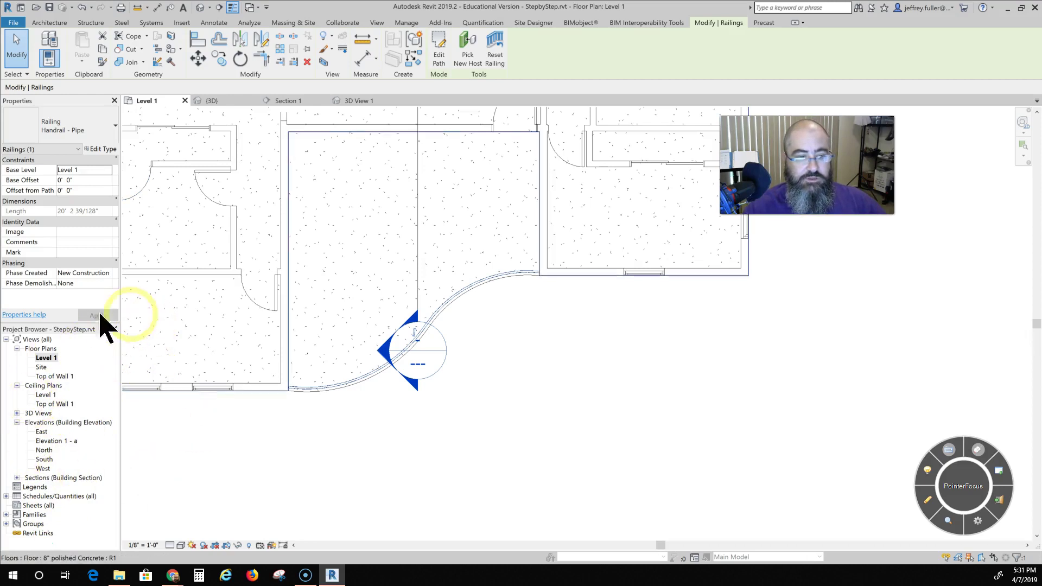
Open the default {3D} view and examine the curved pipe railing along the front slab from both sides of the house
left_click(17, 414)
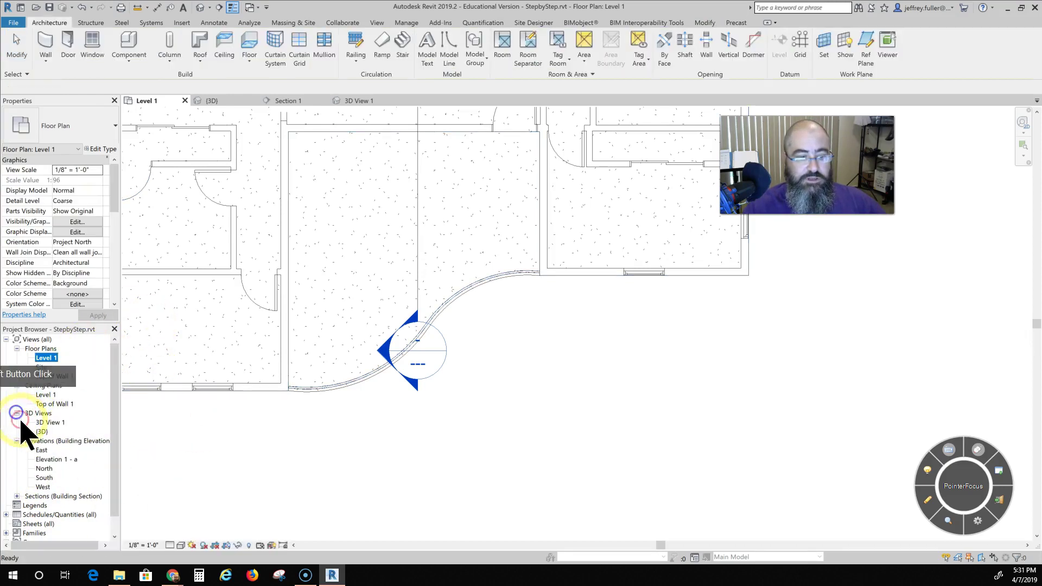
double_click(42, 431)
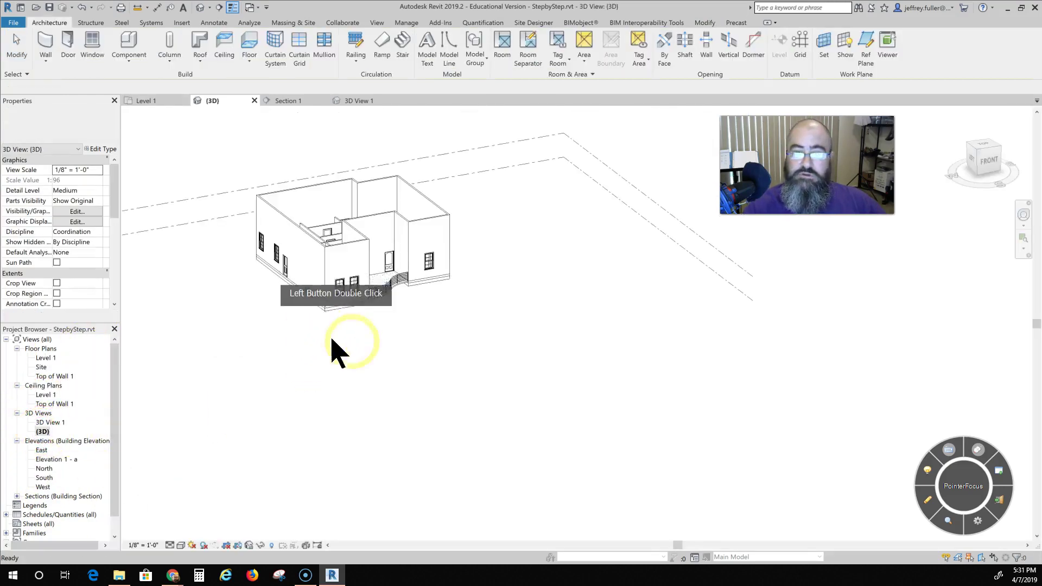
middle_click_drag(432, 335, 293, 333, "shift")
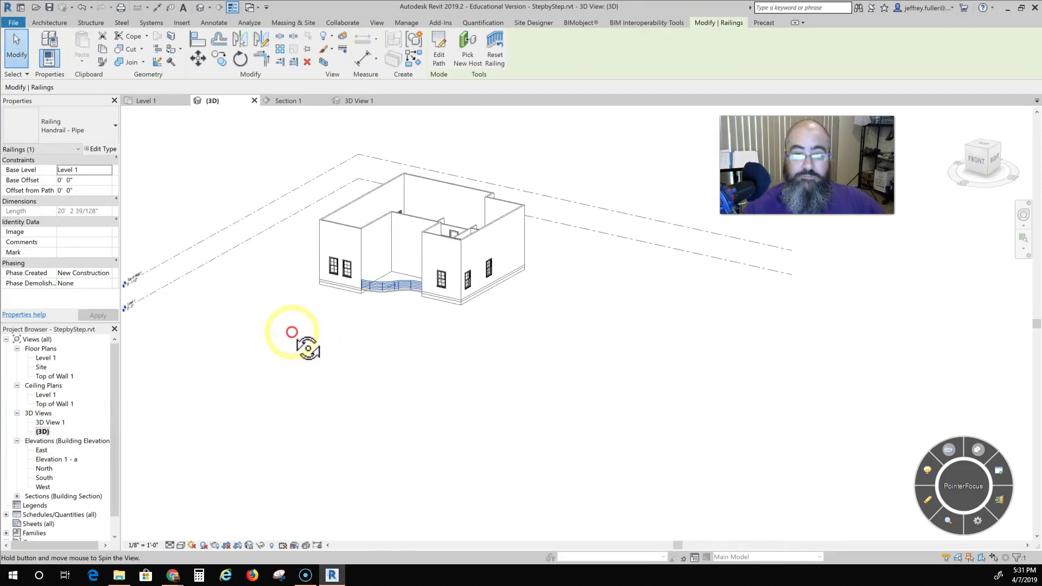
scroll(429, 317, "up", 3)
middle_click_drag(422, 370, 436, 448)
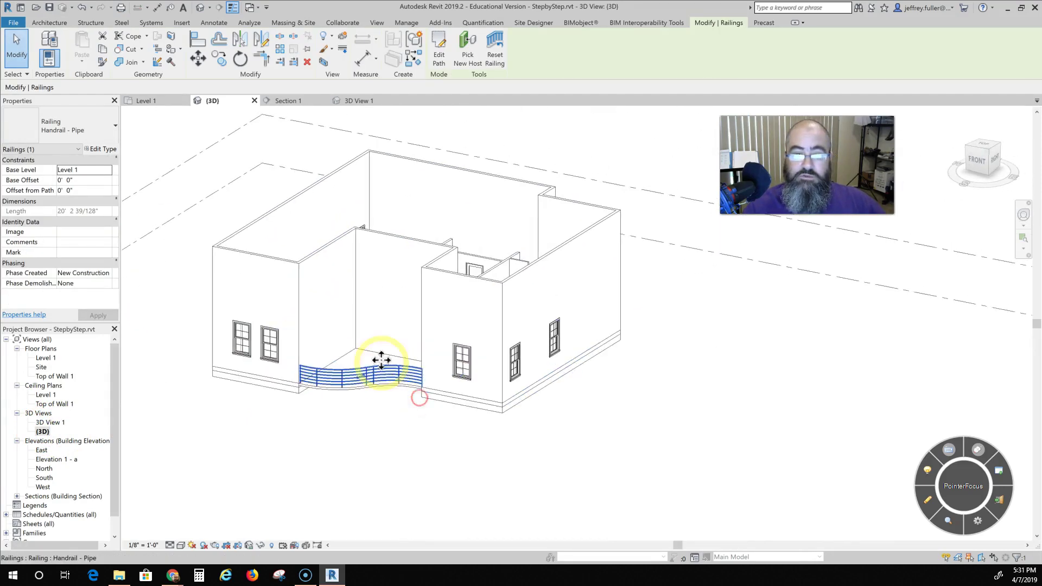
scroll(373, 390, "up", 3)
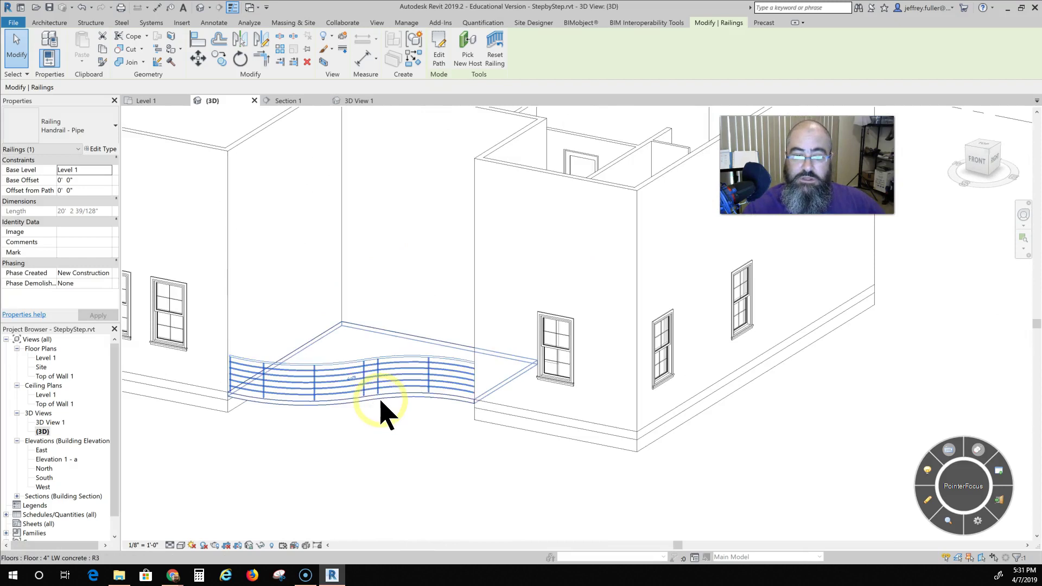
scroll(383, 414, "up", 3)
scroll(403, 423, "down", 4)
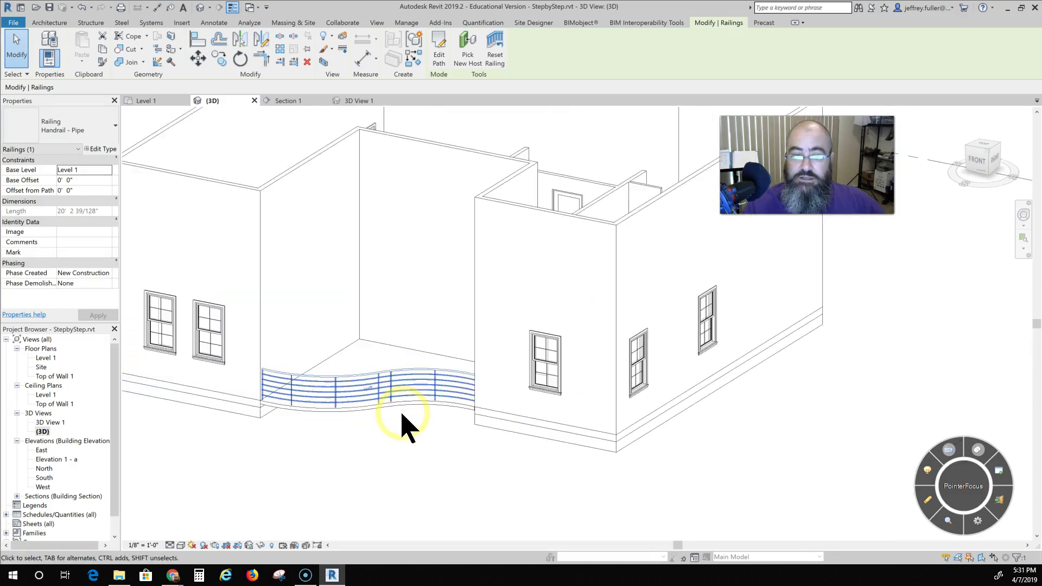
middle_click_drag(393, 452, 552, 462, "shift")
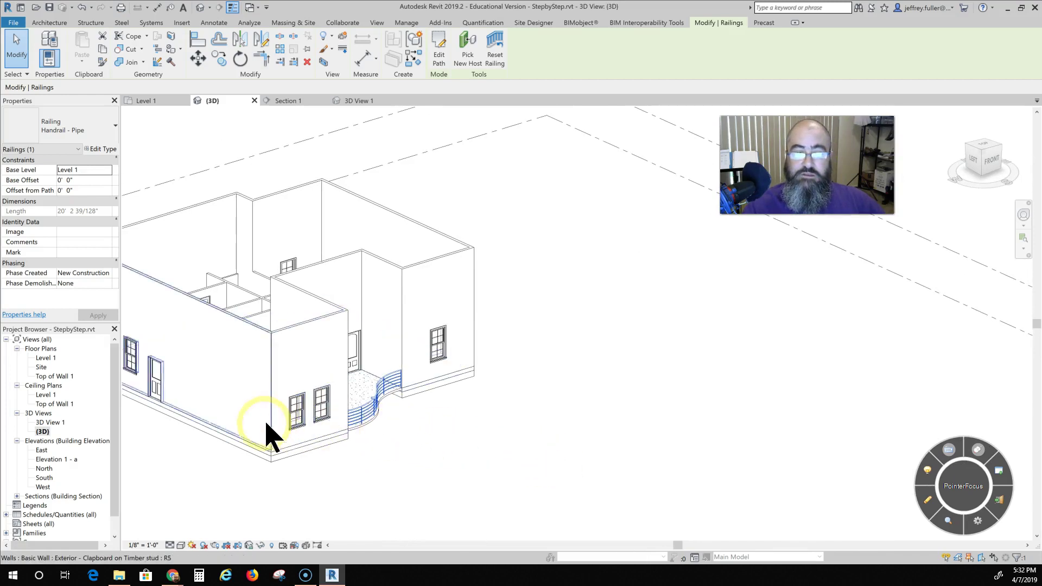
middle_click_drag(305, 387, 434, 460)
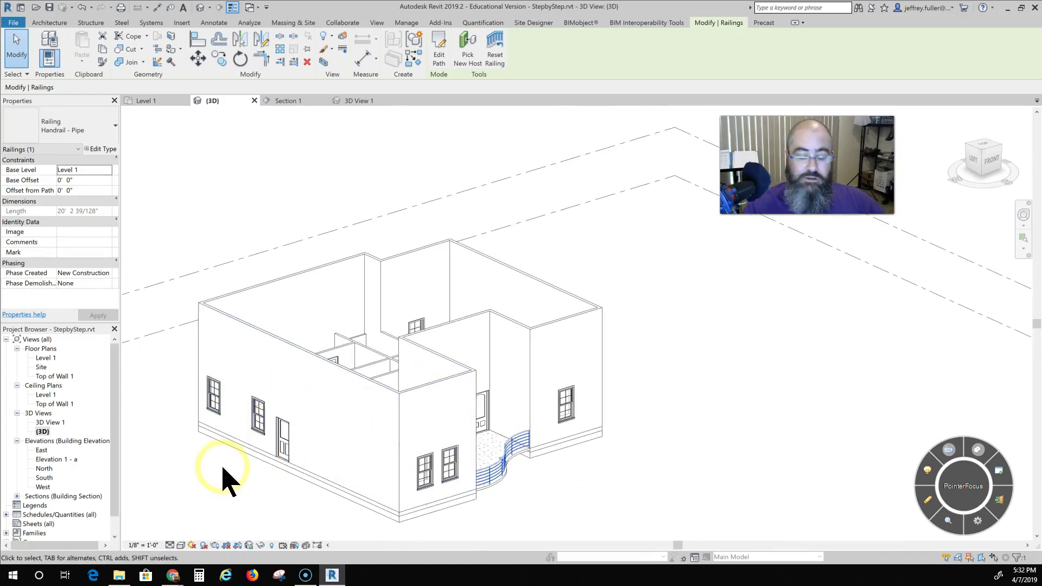